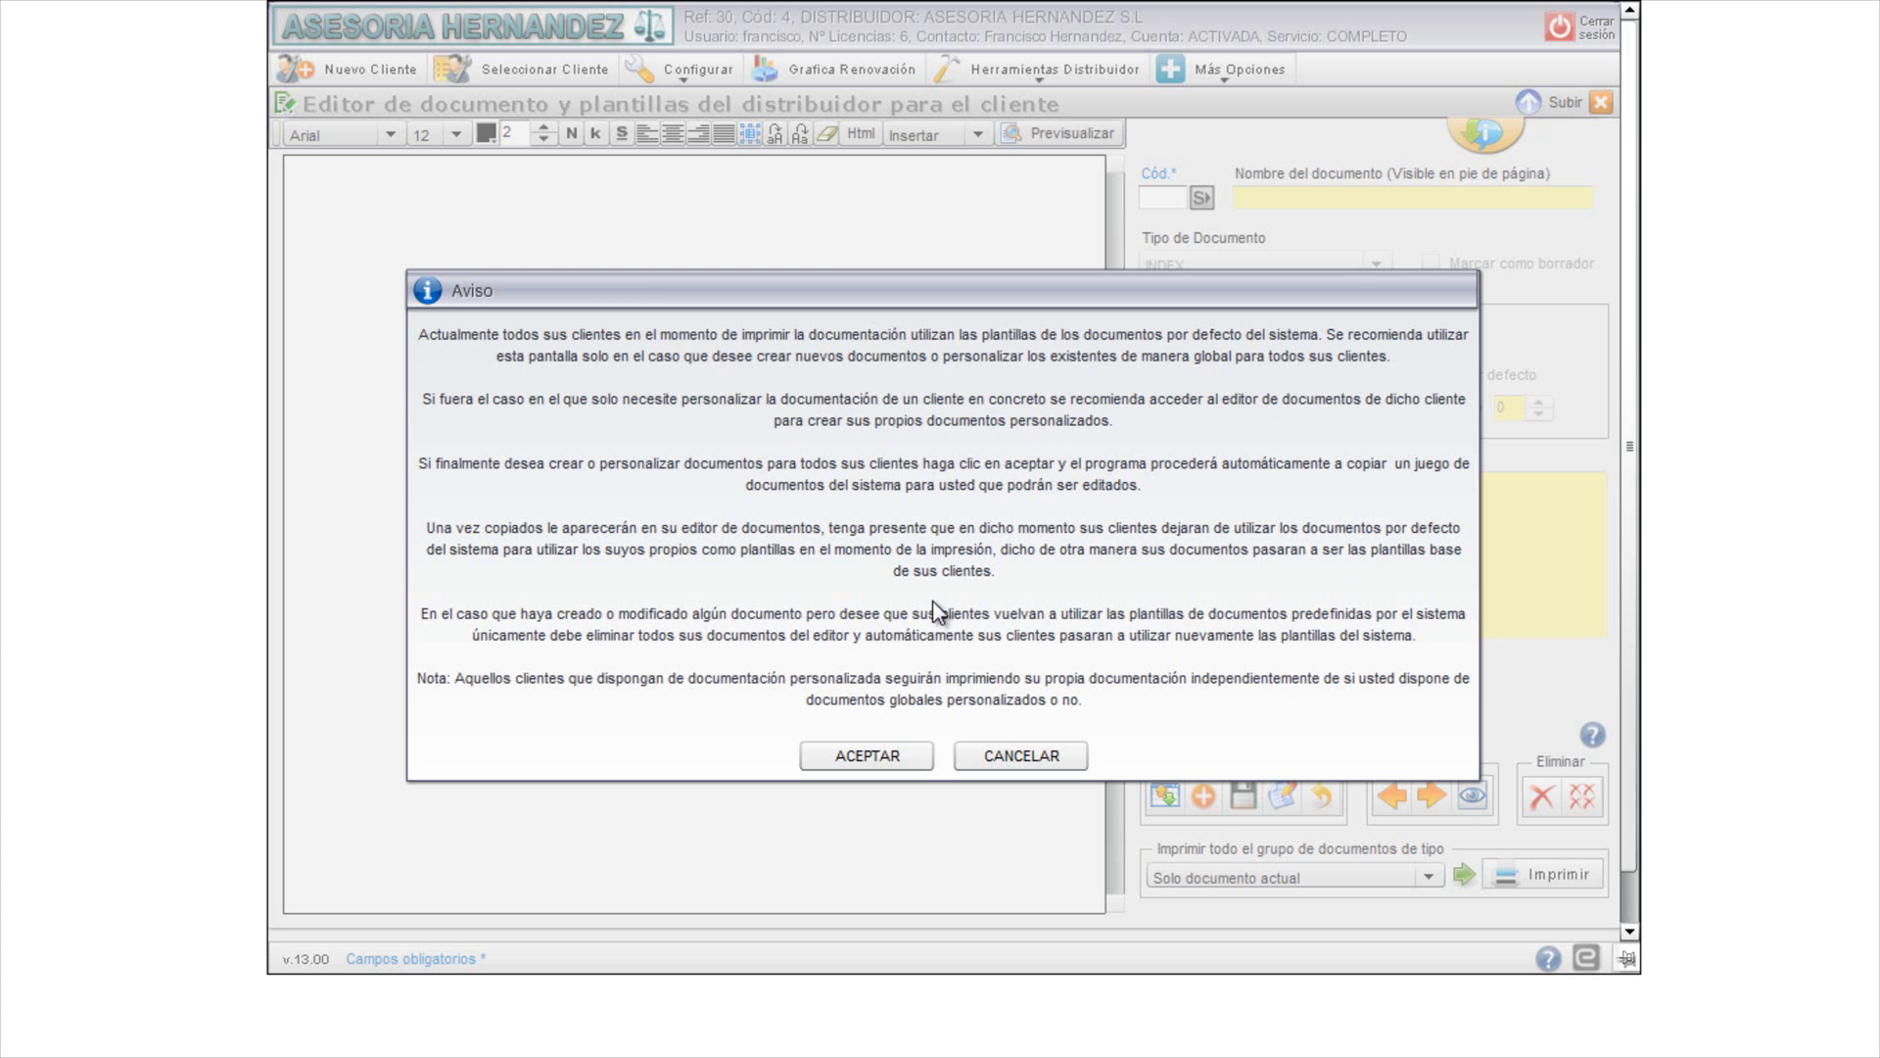
Step: Confirm importing the system base documents into the distributor profile and open document code 4, Toma de datos trabajadores
left_click(866, 756)
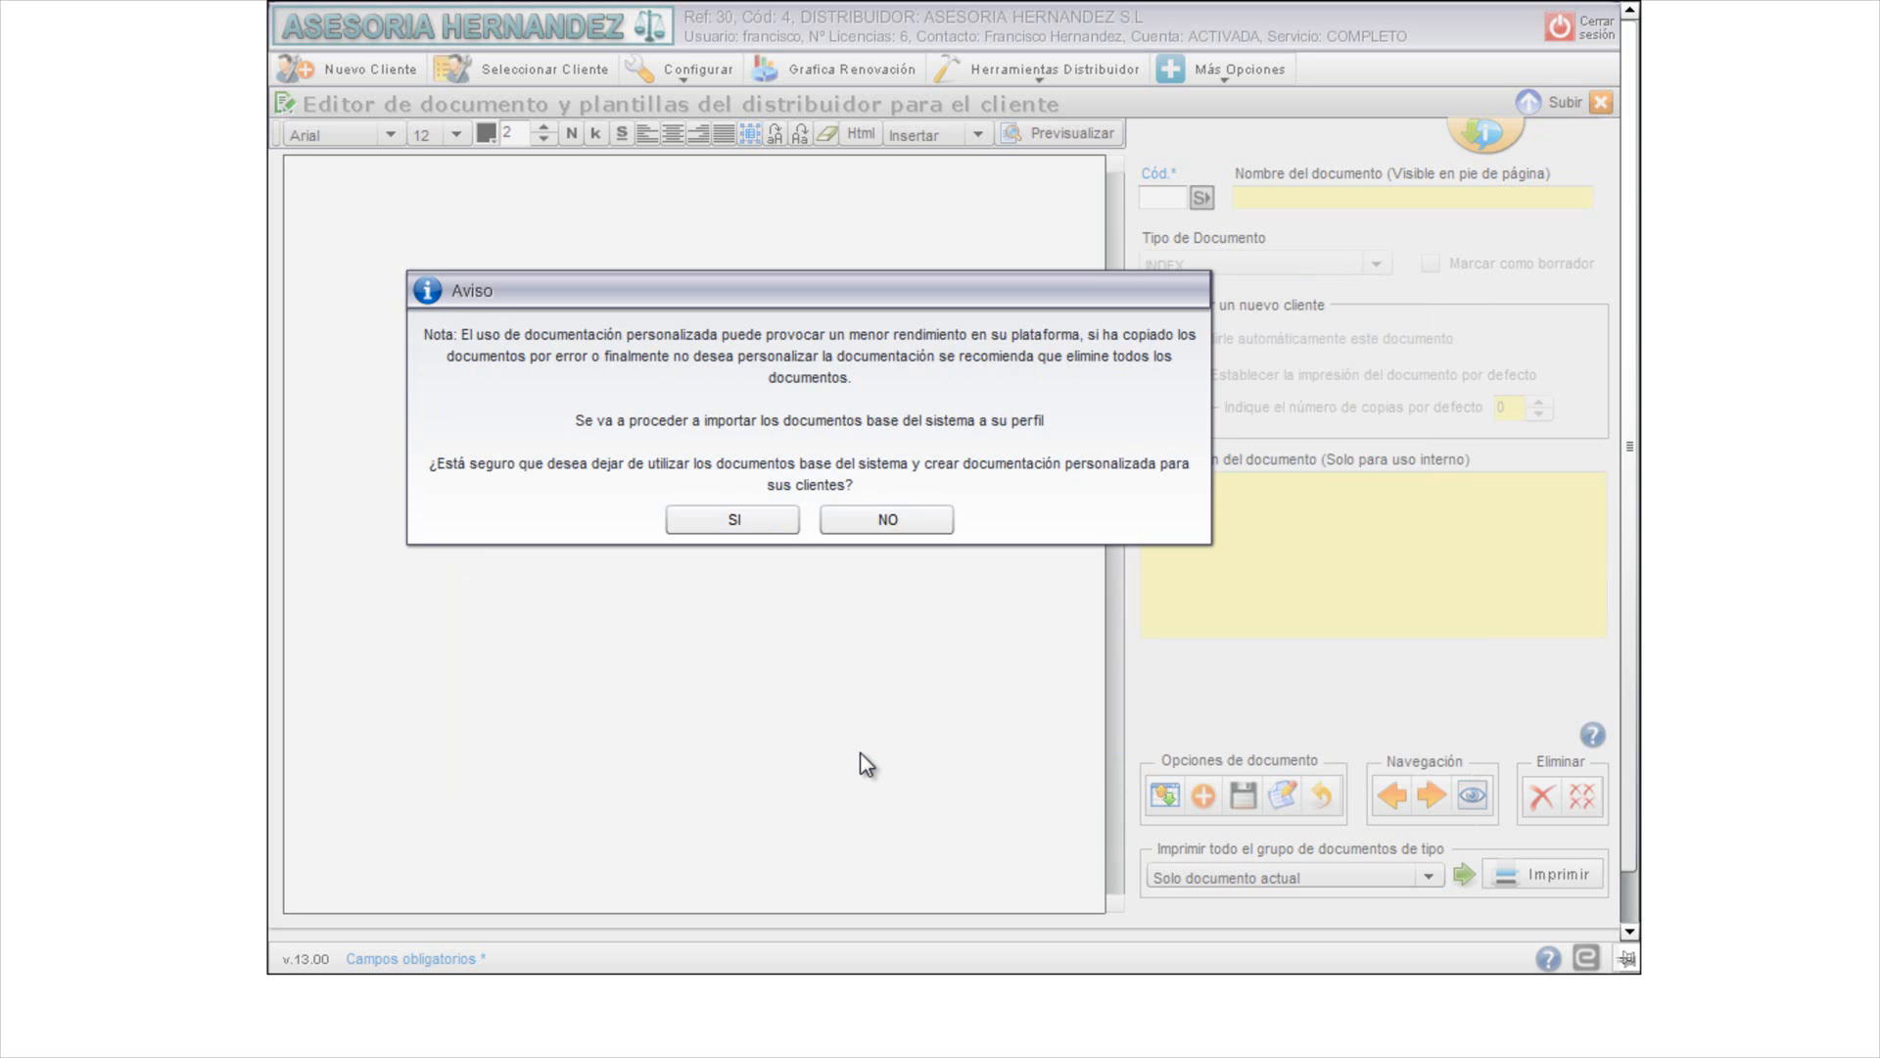
left_click(736, 520)
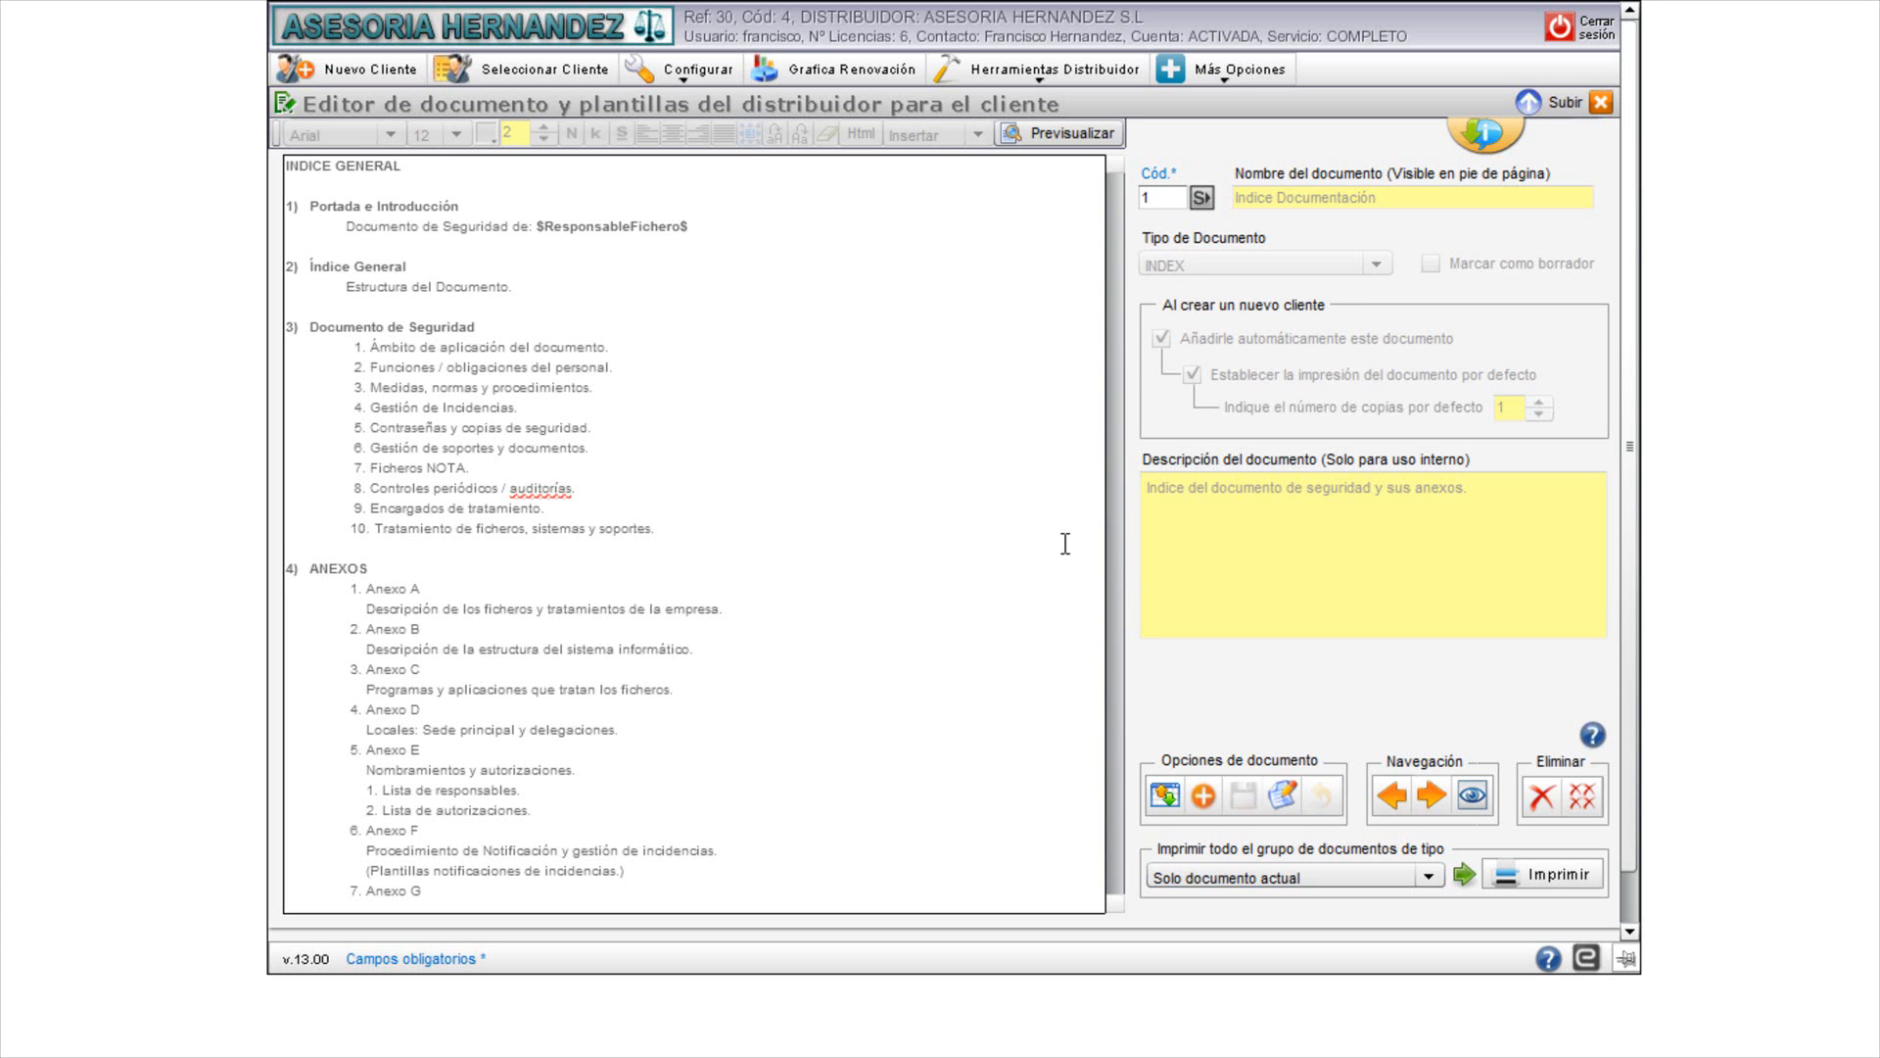
left_click(1156, 197)
left_click(1201, 198)
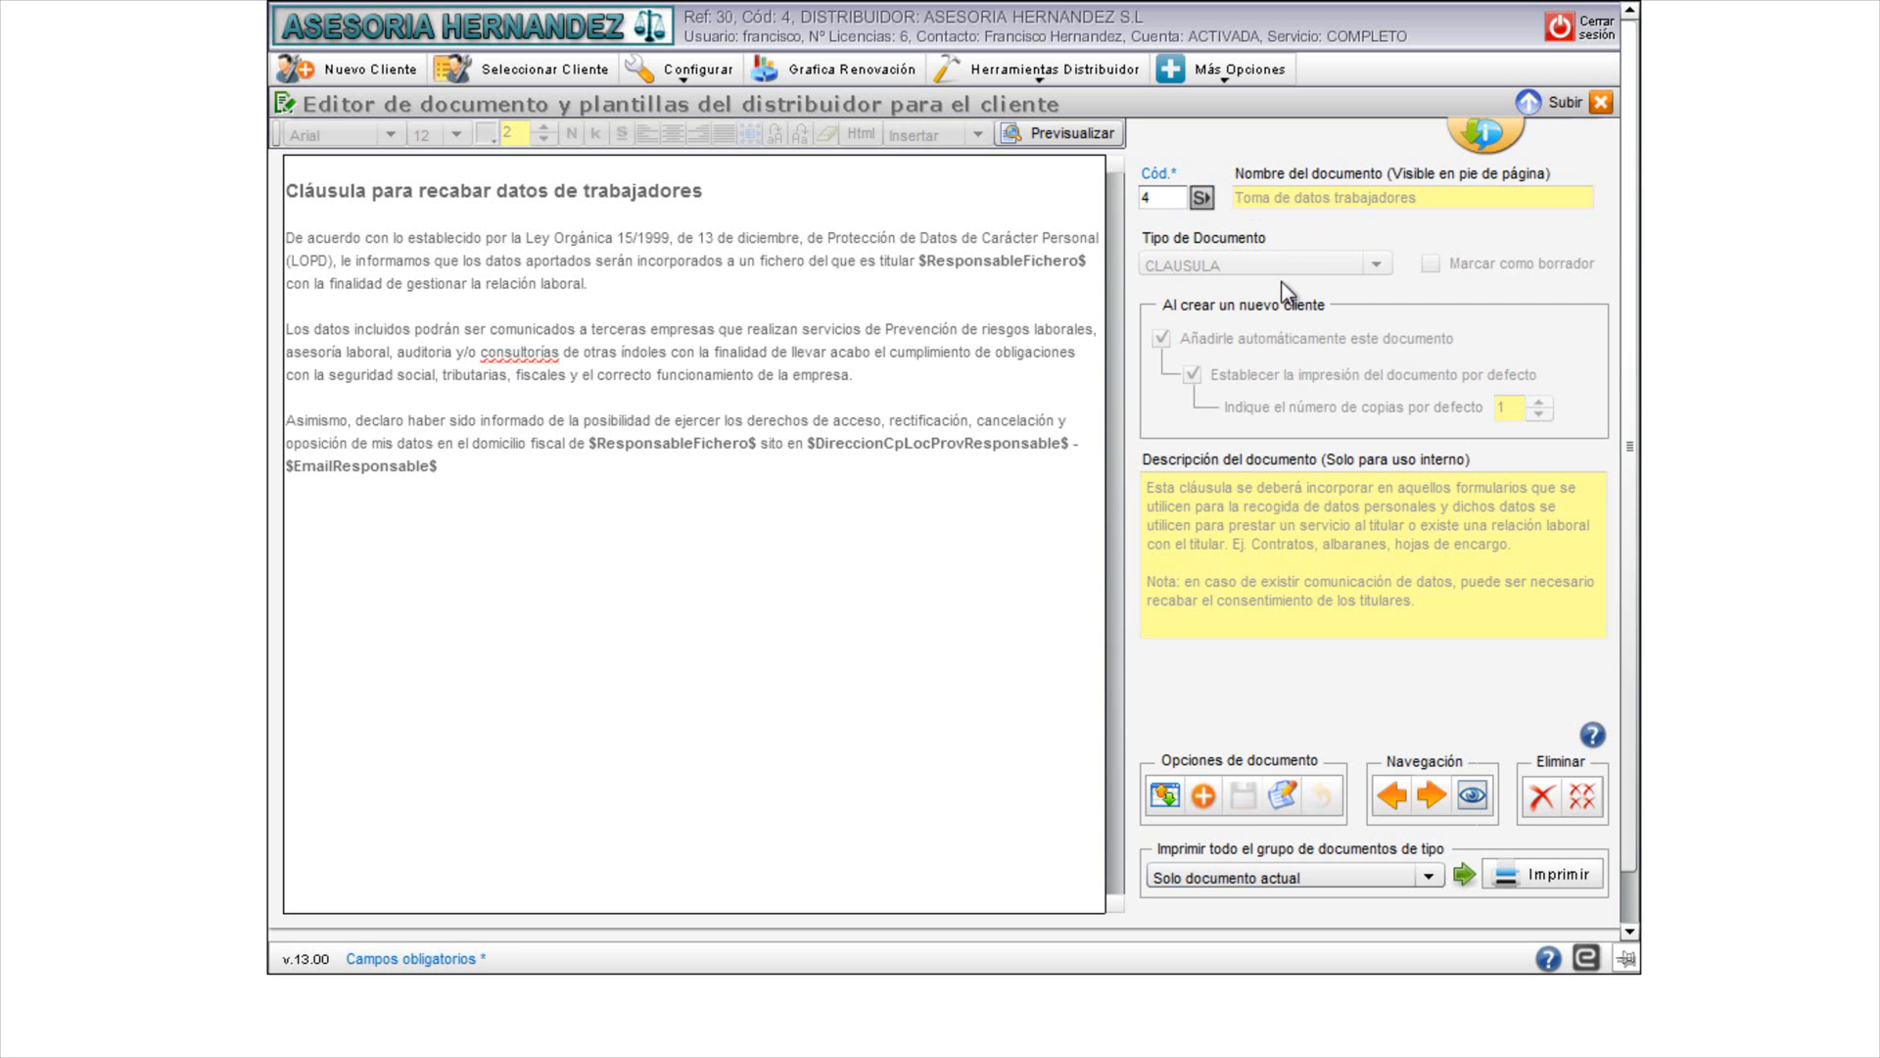
Step: Review the document types available for Toma de datos trabajadores in edit mode, and cancel the edit
left_click(1283, 795)
left_click(1376, 265)
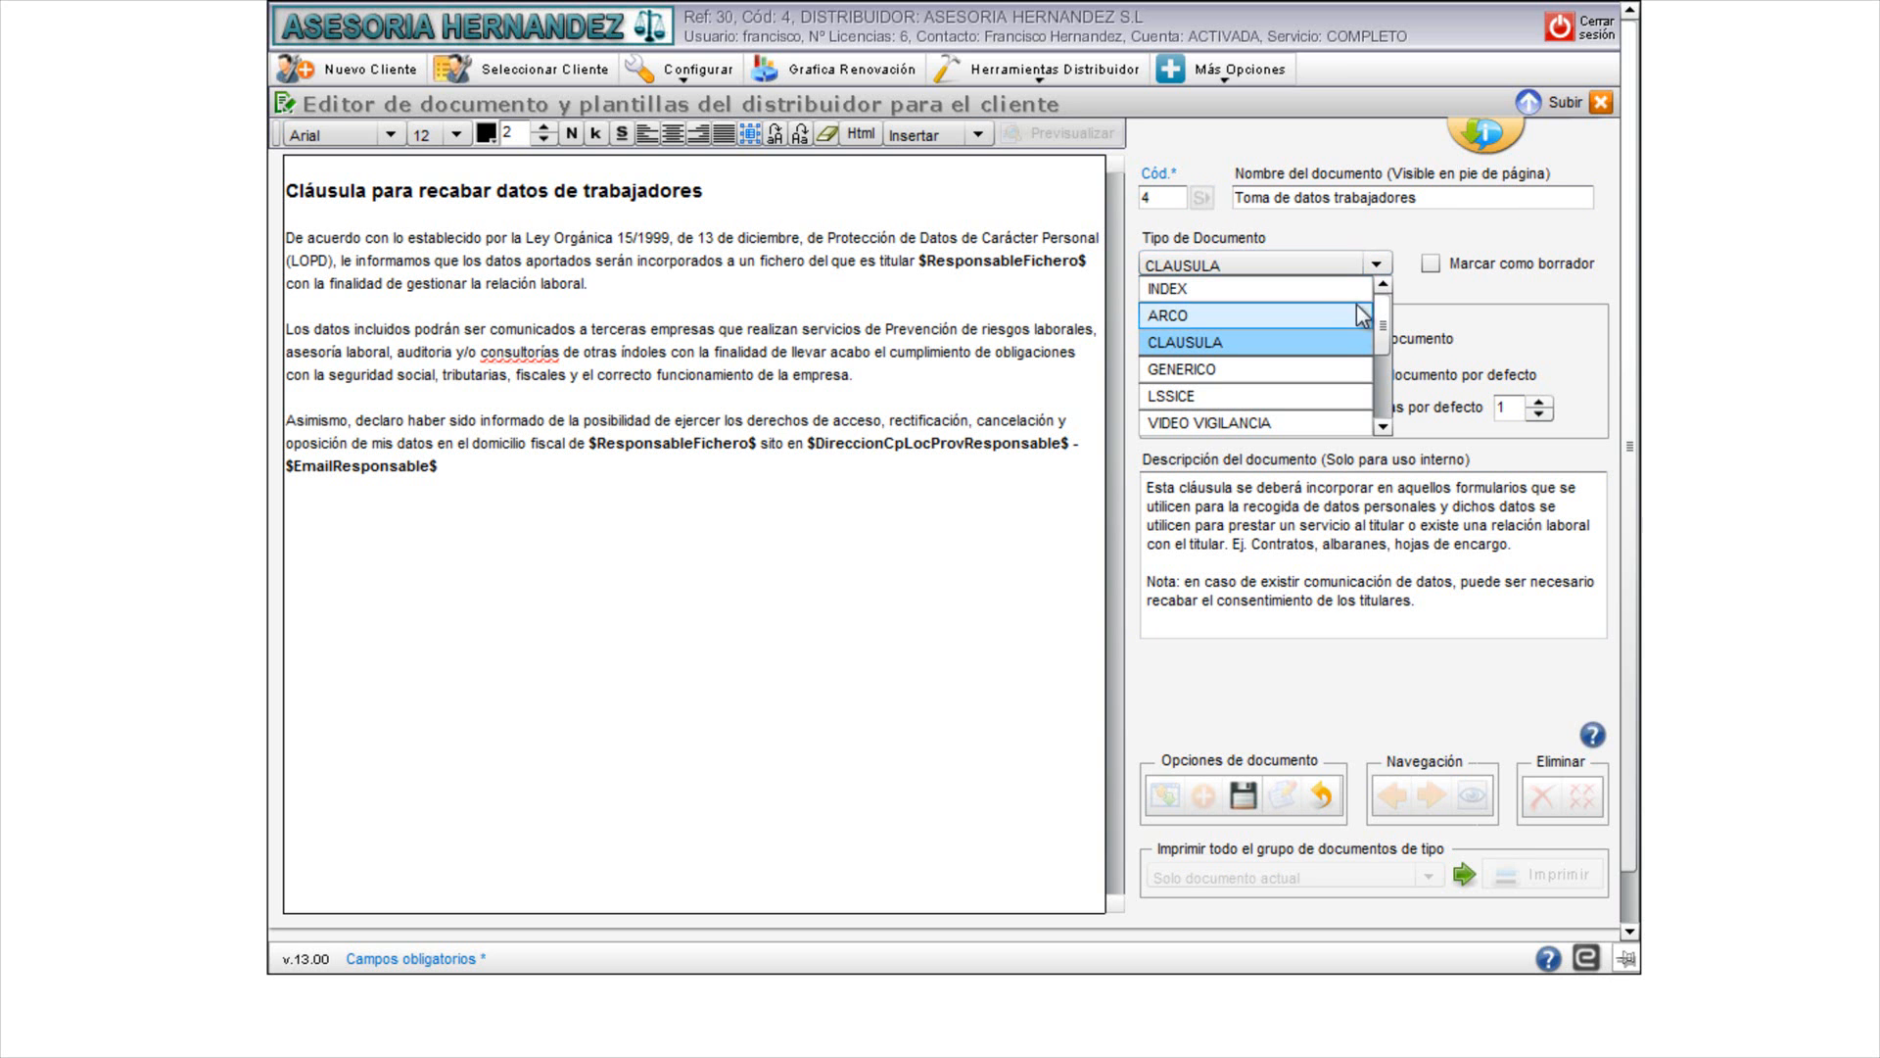
left_click_drag(1385, 333, 1392, 397)
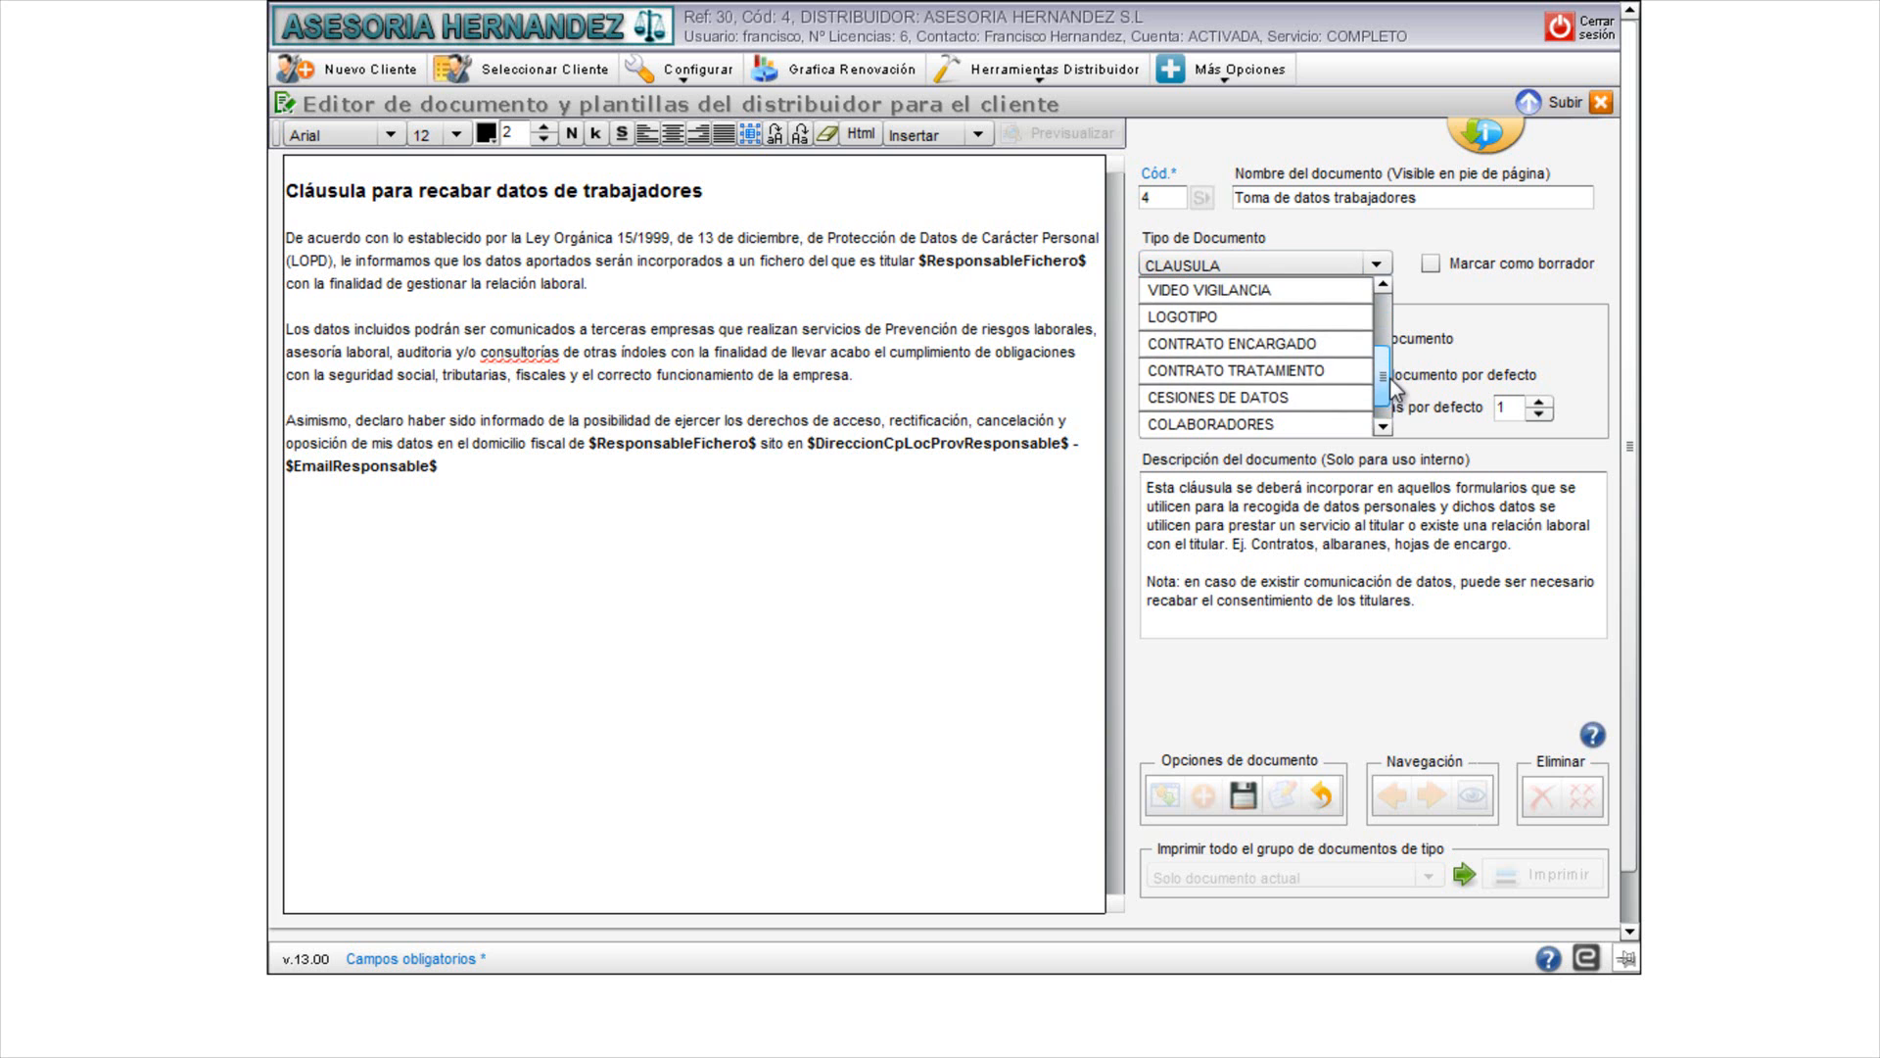
left_click(1324, 788)
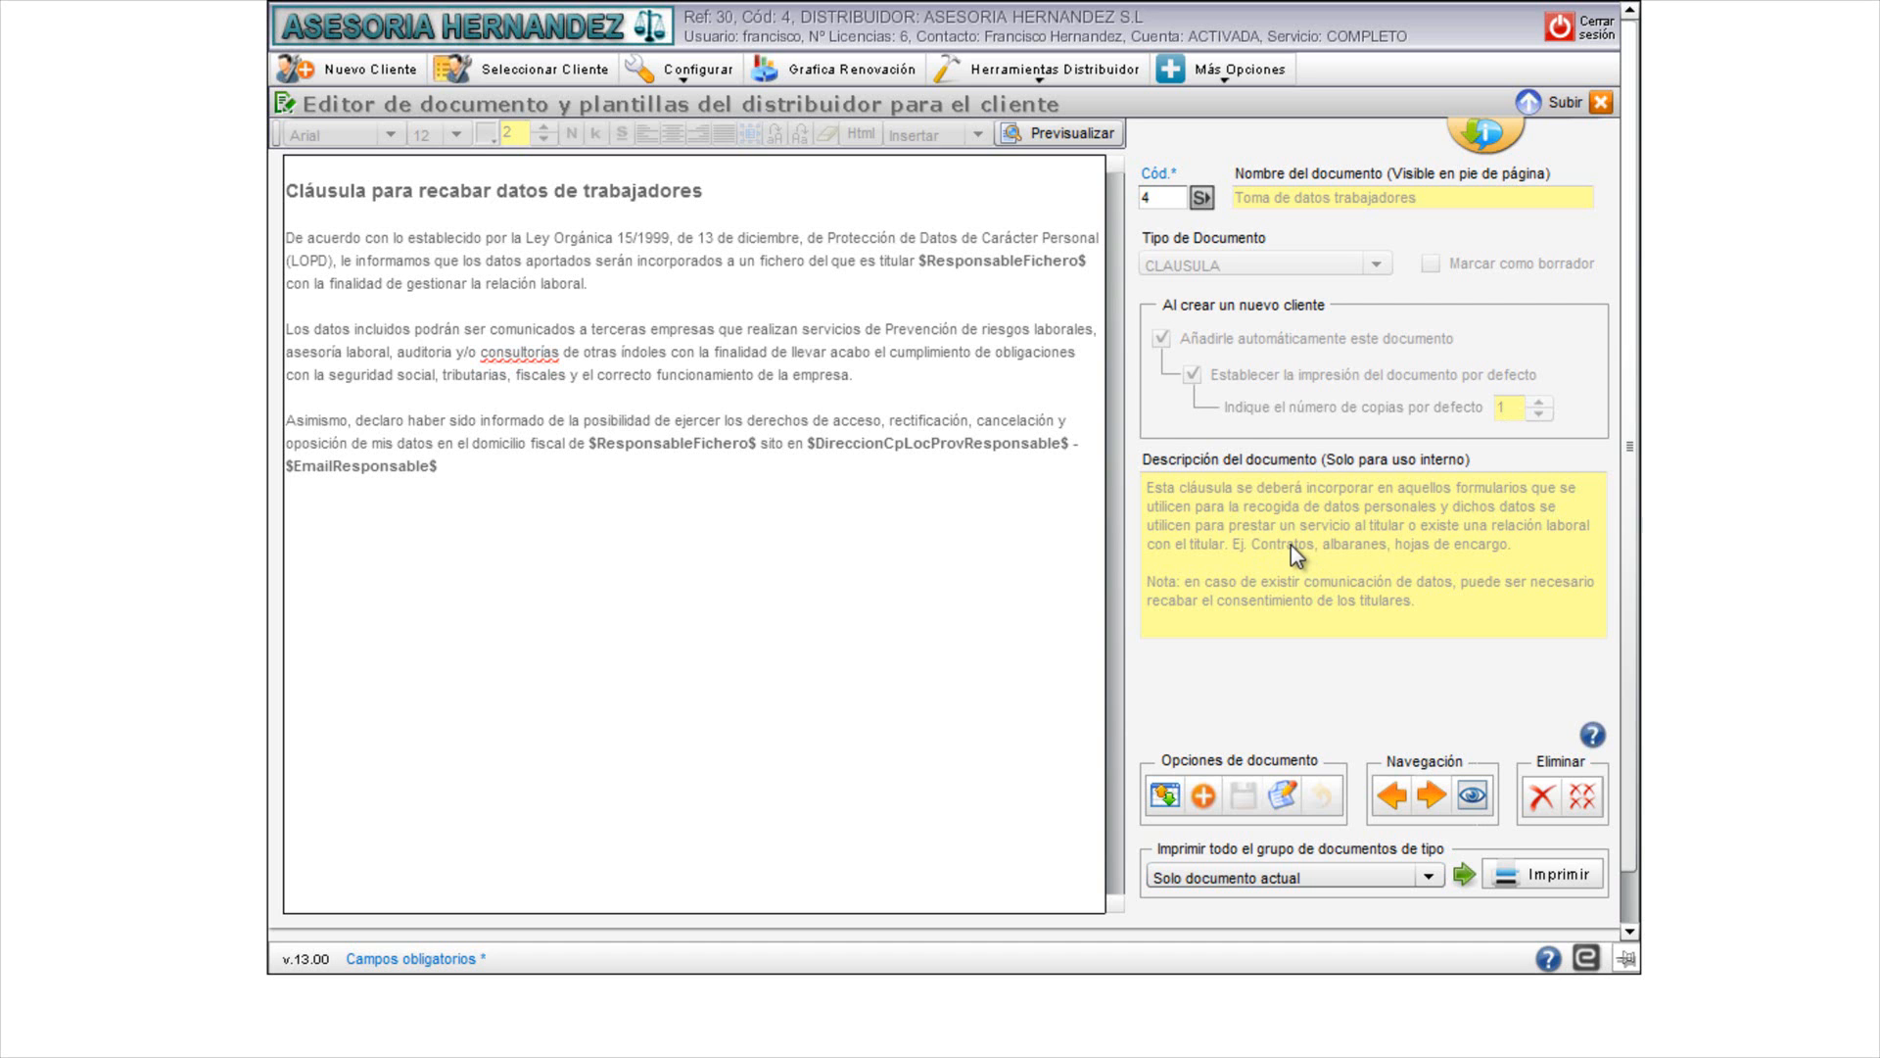
Step: Look through the system base documents offered for import, select Consentimiento Expreso CL., and close the list without adding it
left_click(1165, 797)
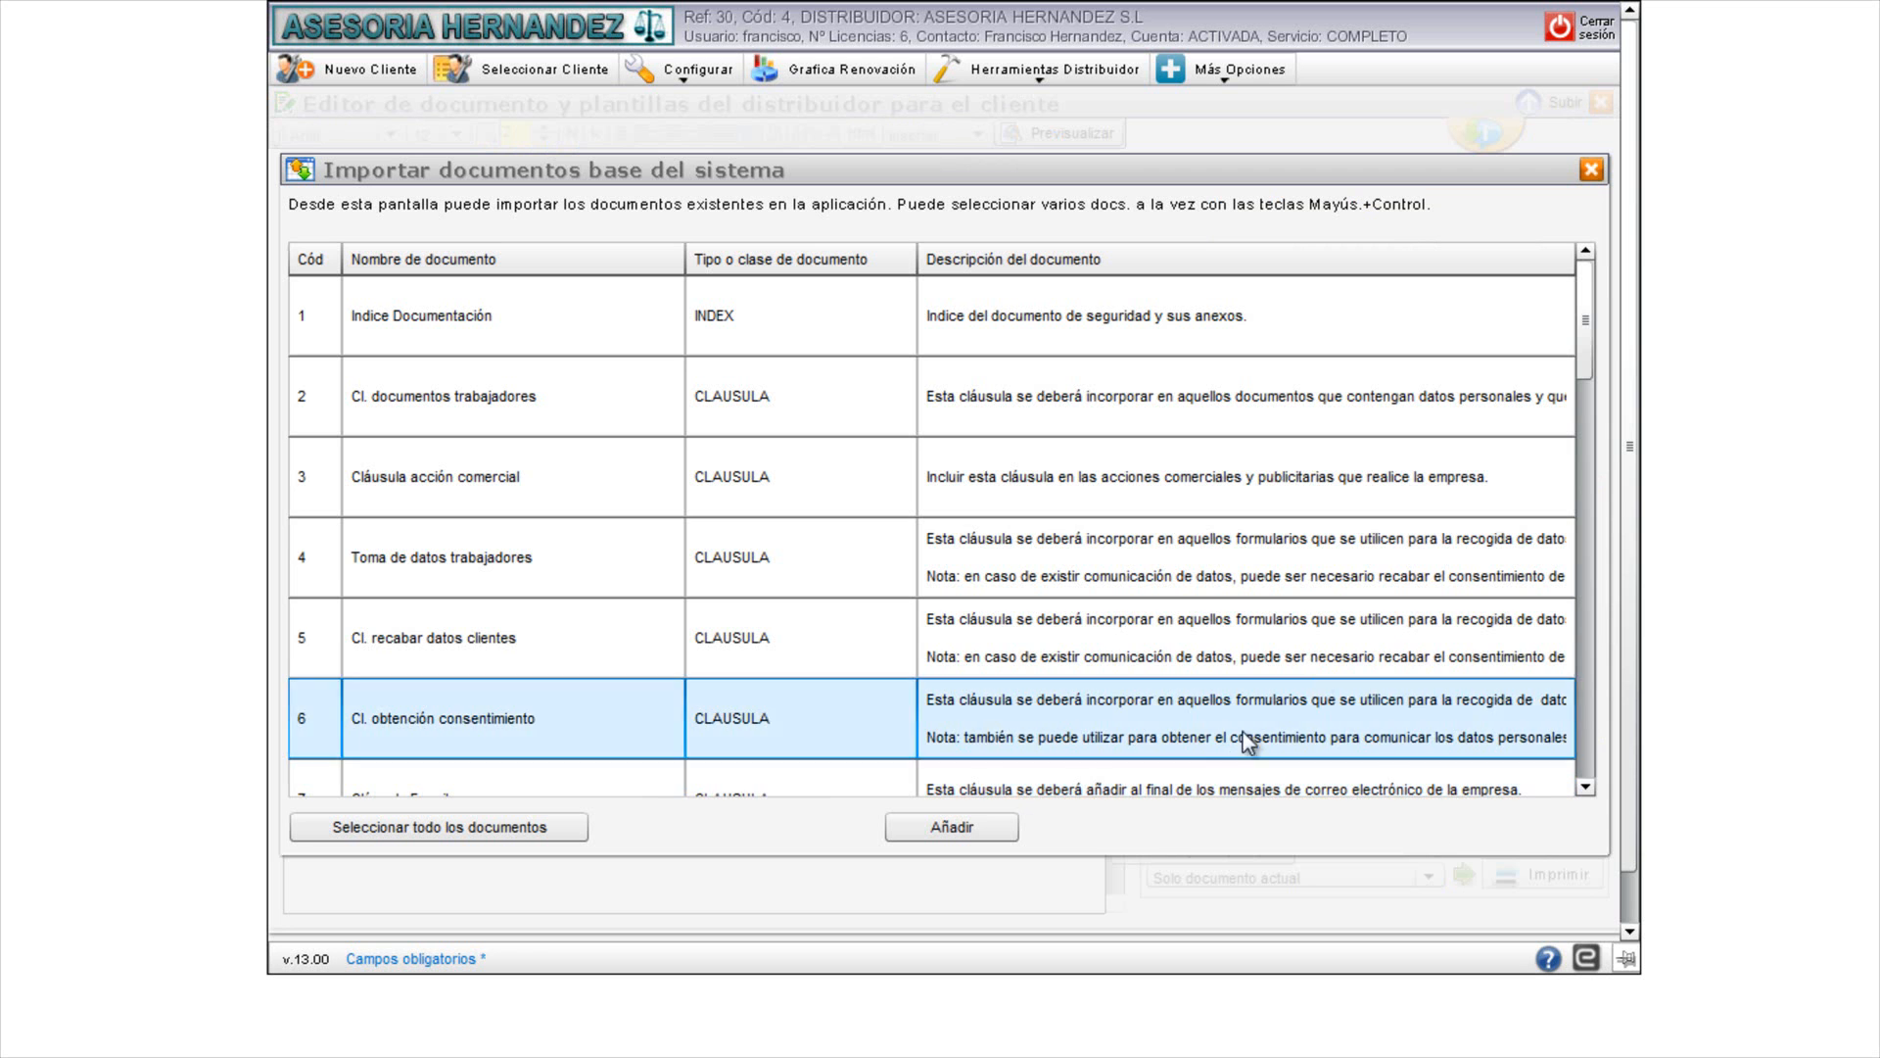
left_click_drag(1584, 357, 1616, 750)
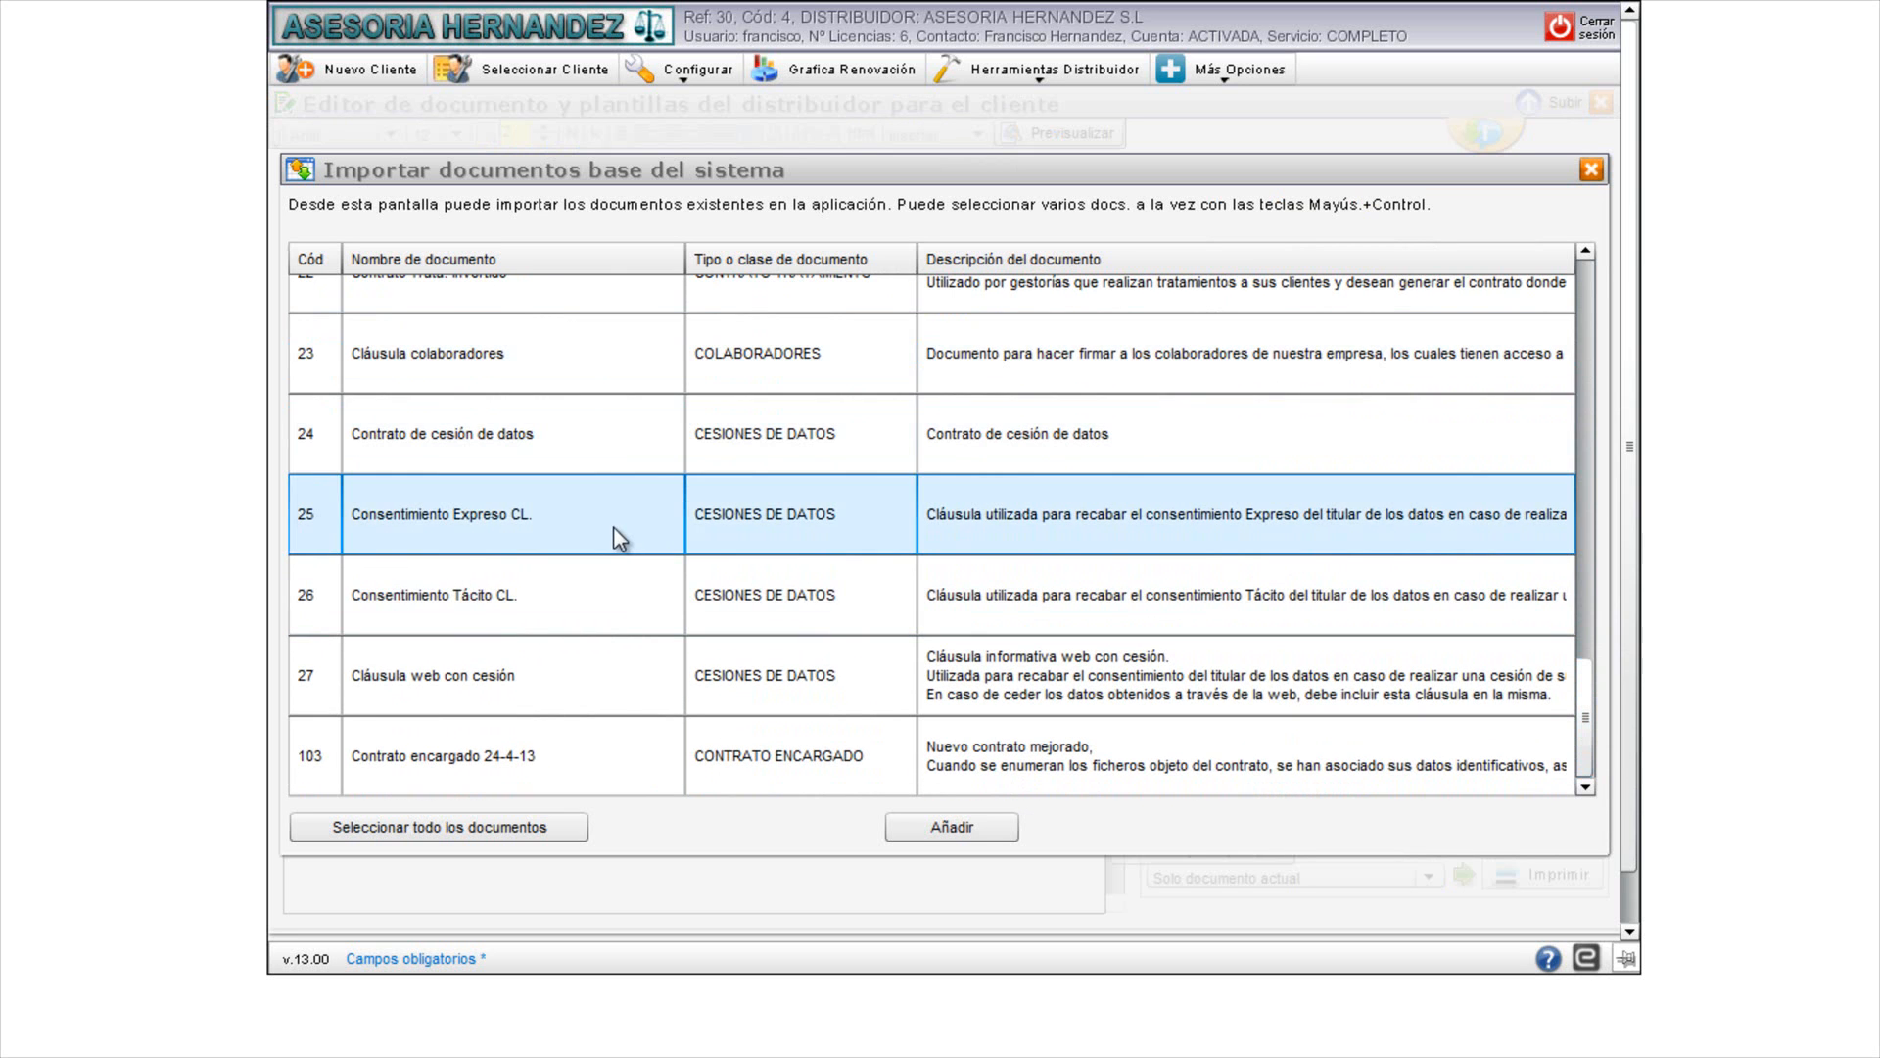
left_click(619, 537)
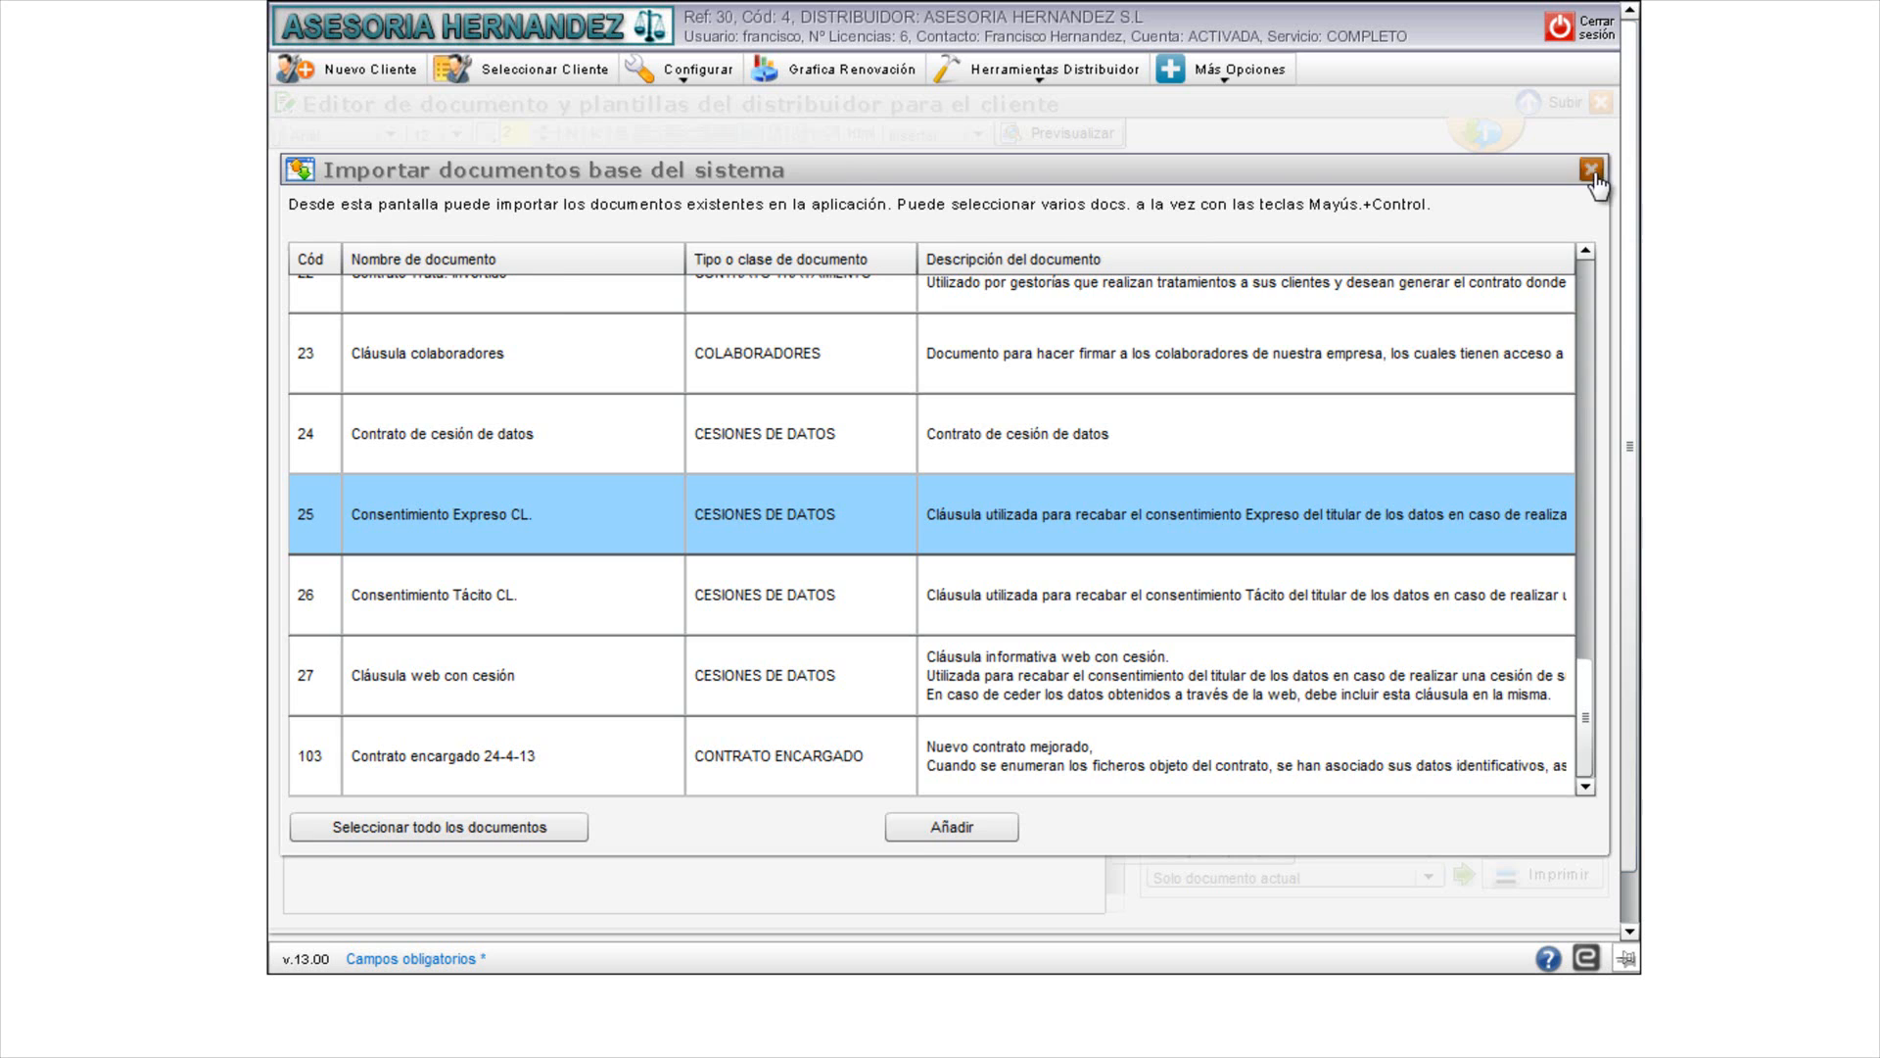
left_click(1592, 170)
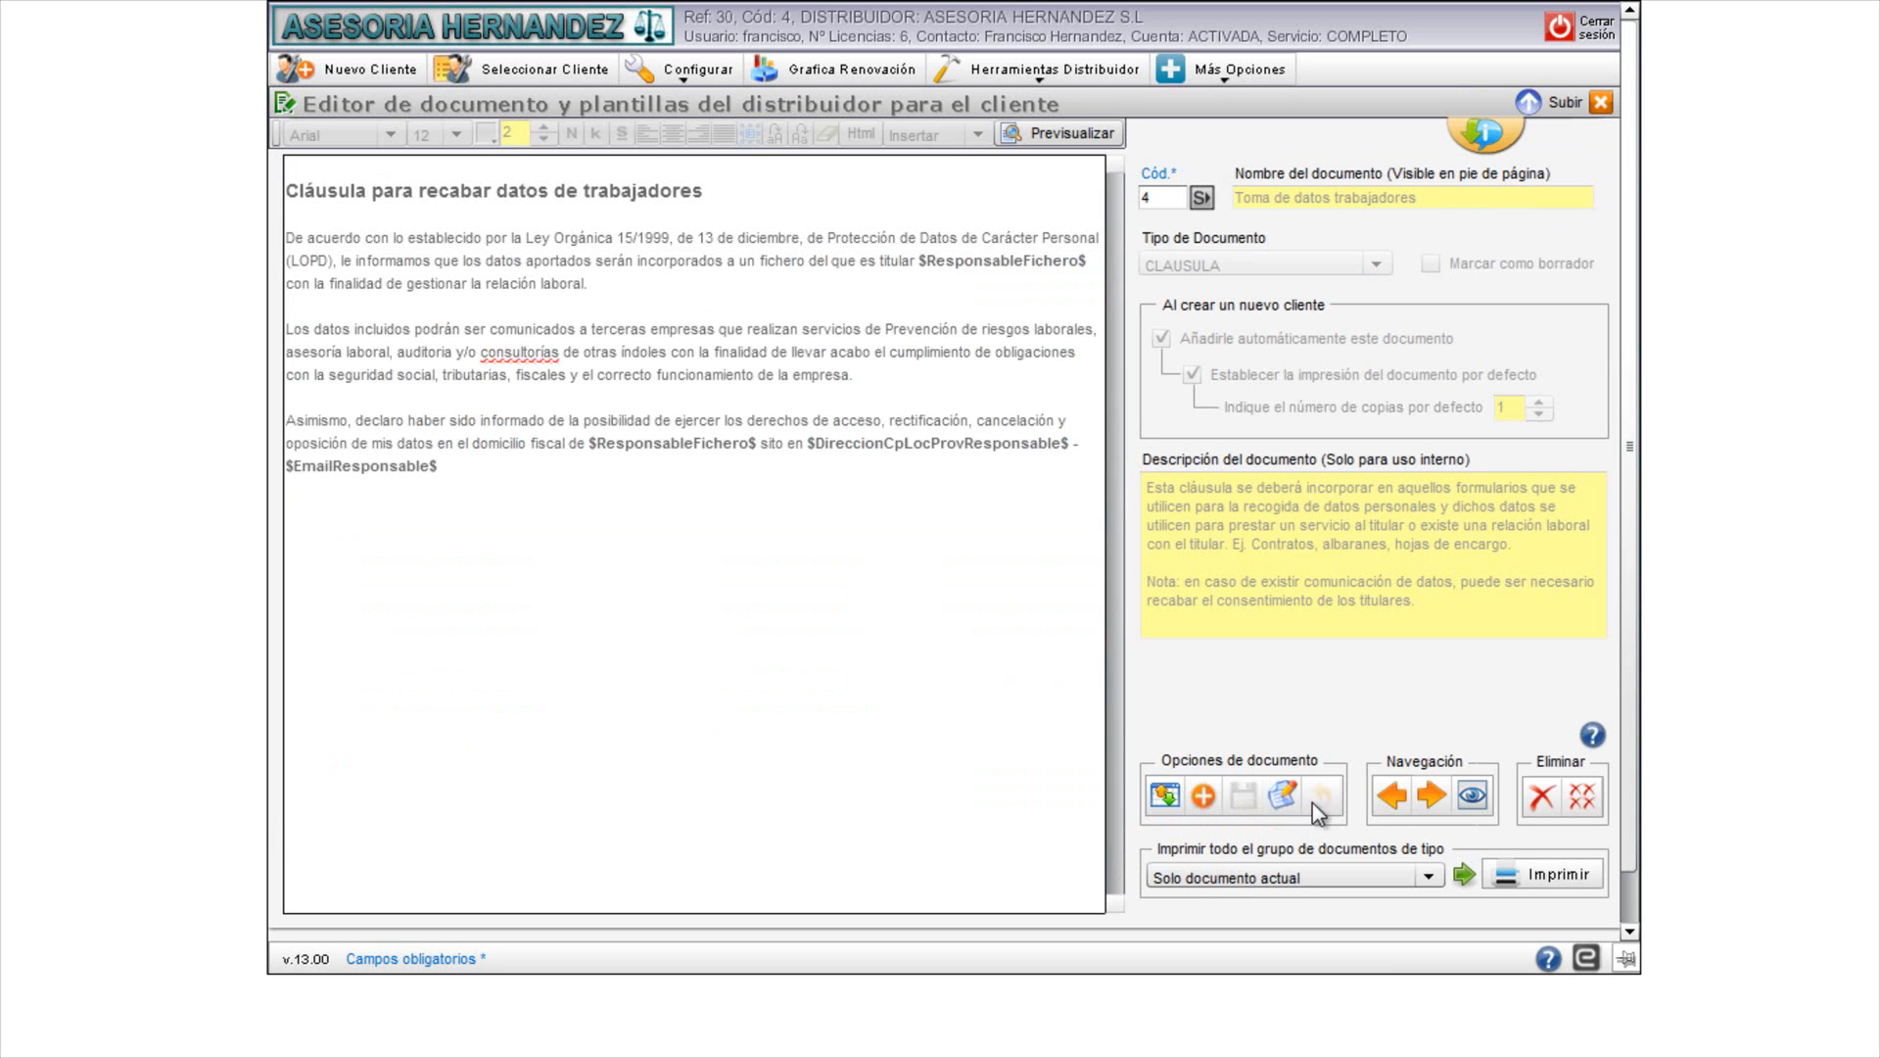
Step: Start and cancel editing Toma de datos trabajadores, and advance through the documents to Circular informativa LOPD
left_click(1282, 796)
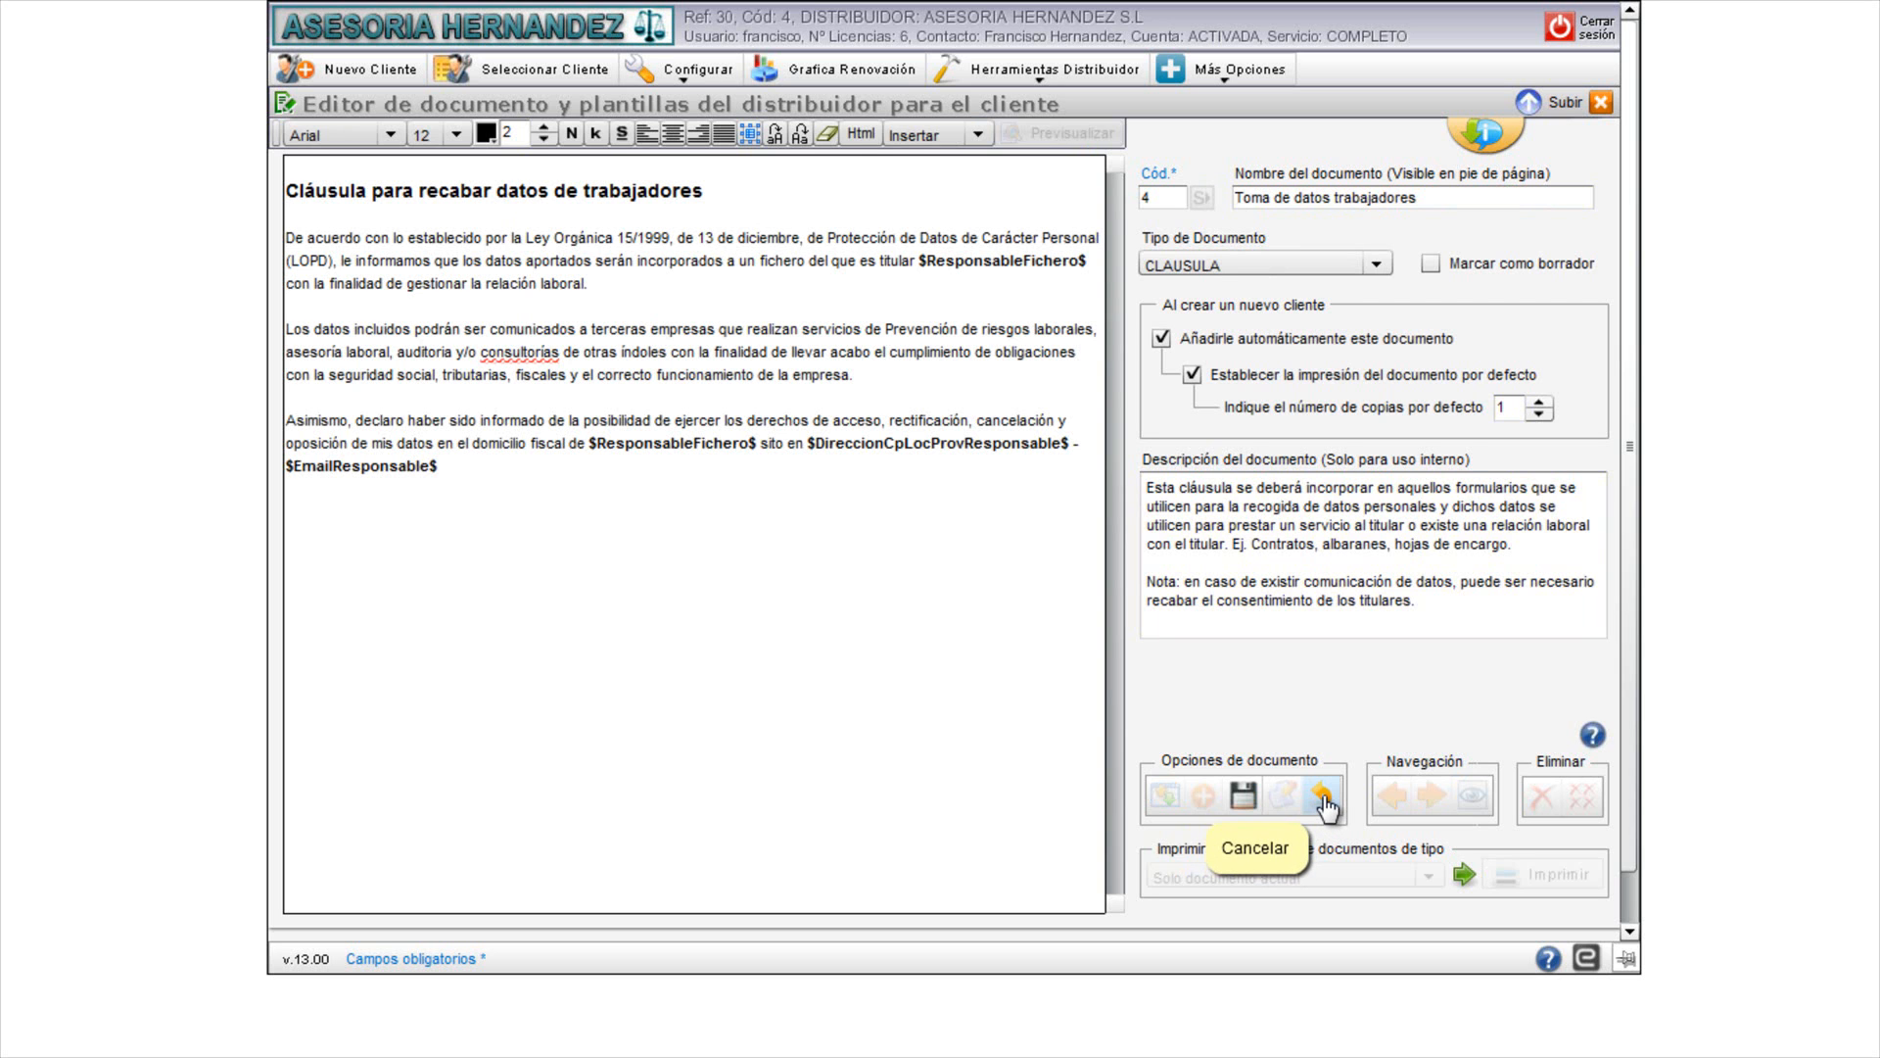
left_click(1324, 801)
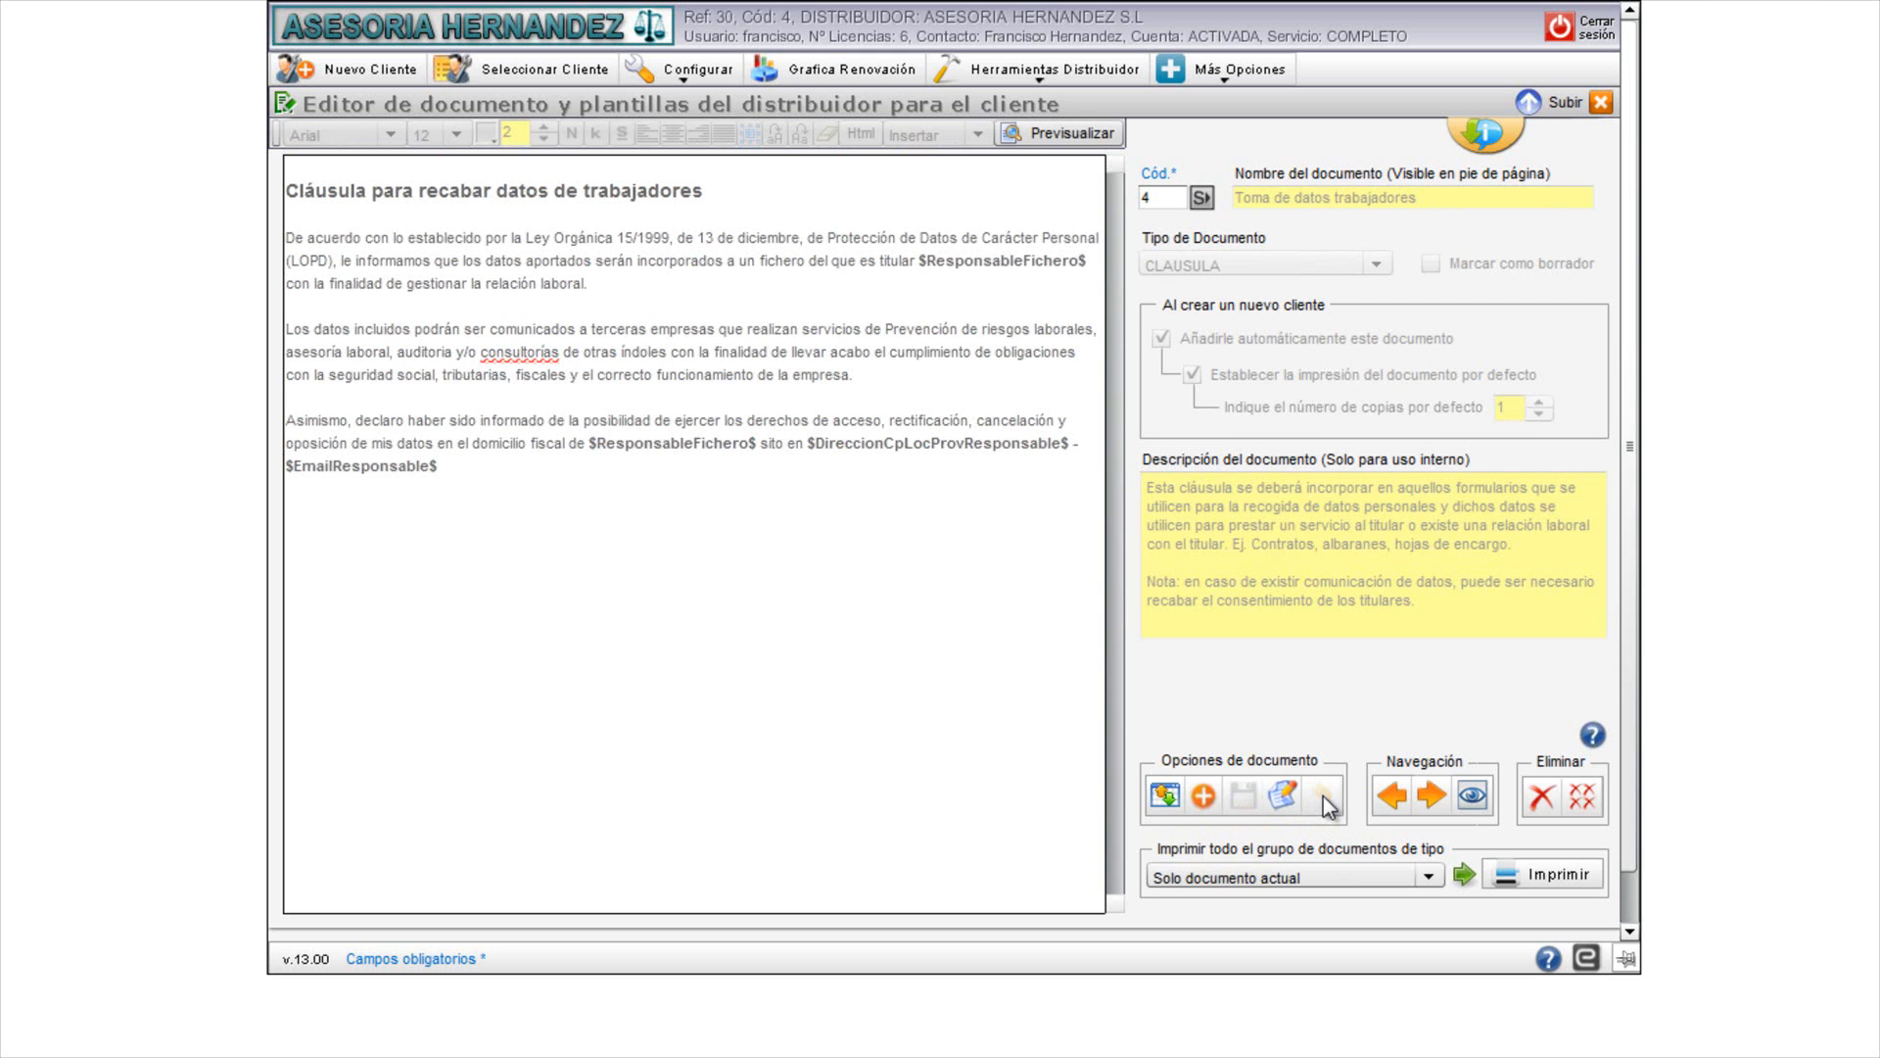
left_click(1430, 809)
left_click(1431, 810)
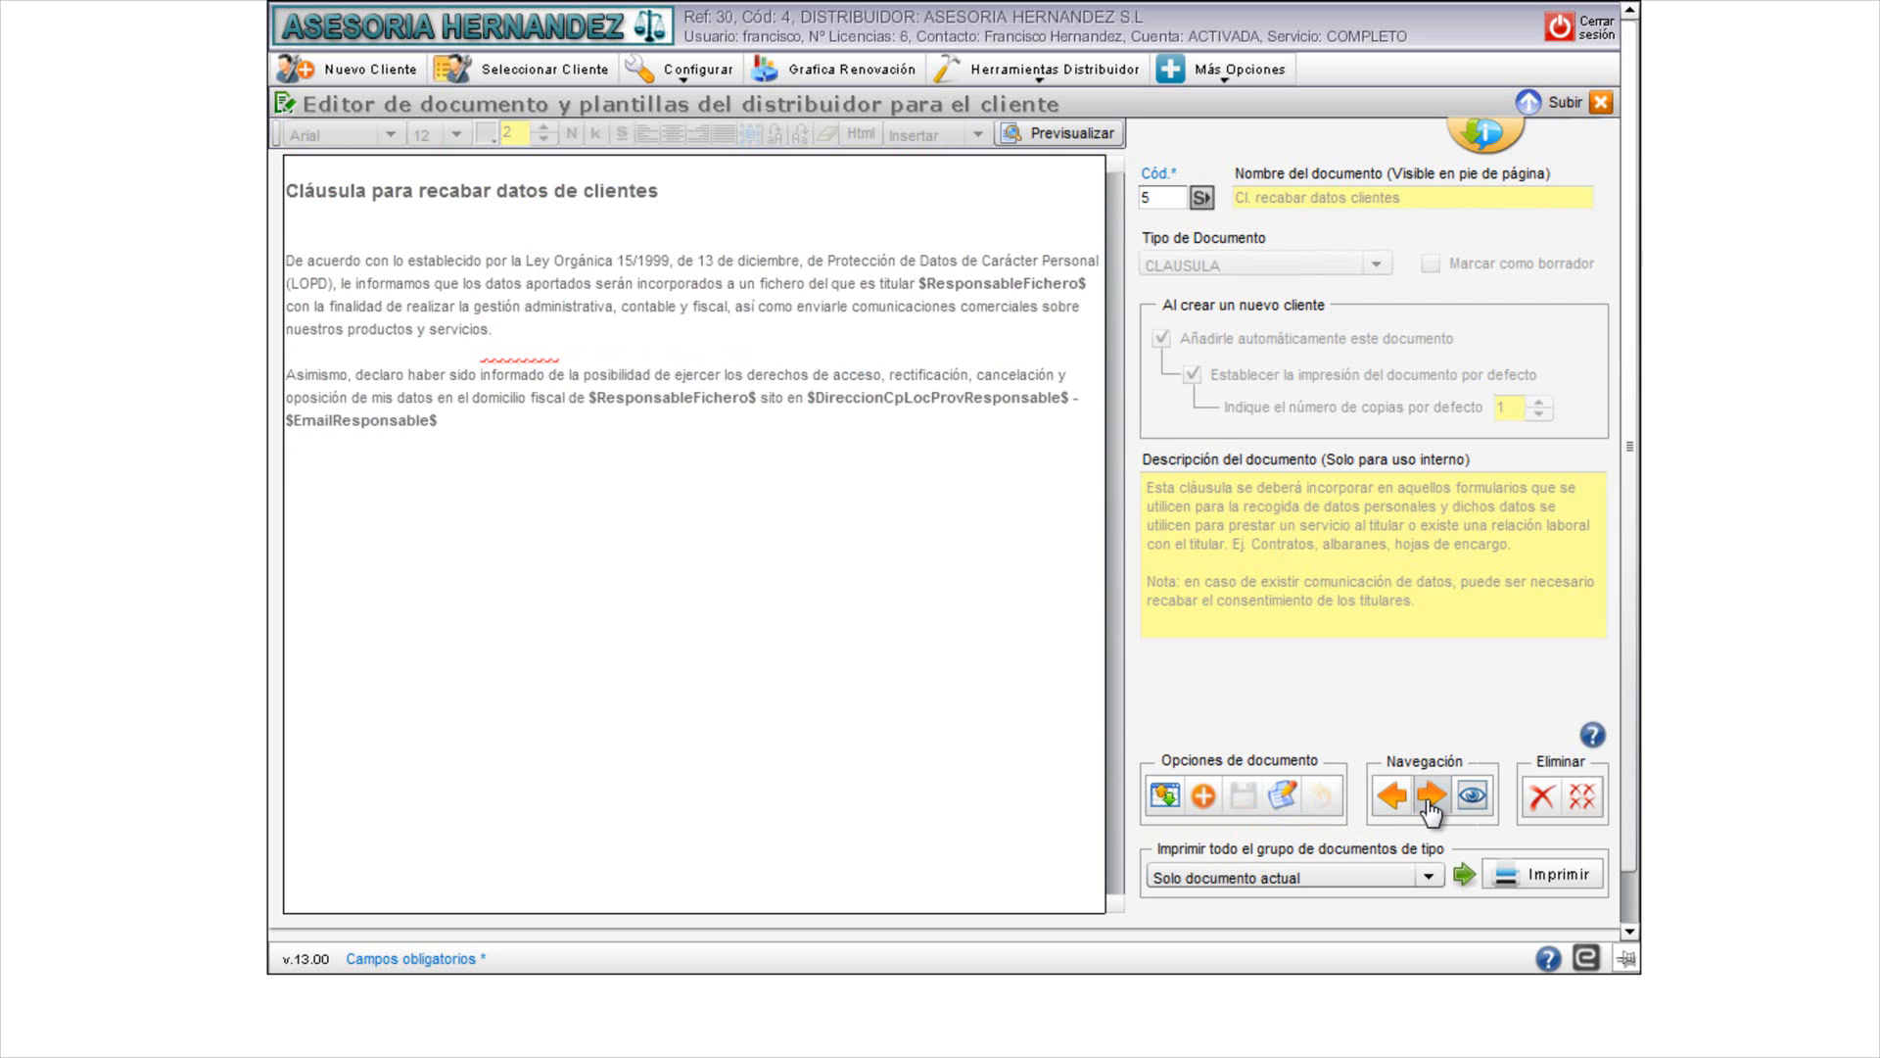
left_click(1431, 810)
left_click(1431, 810)
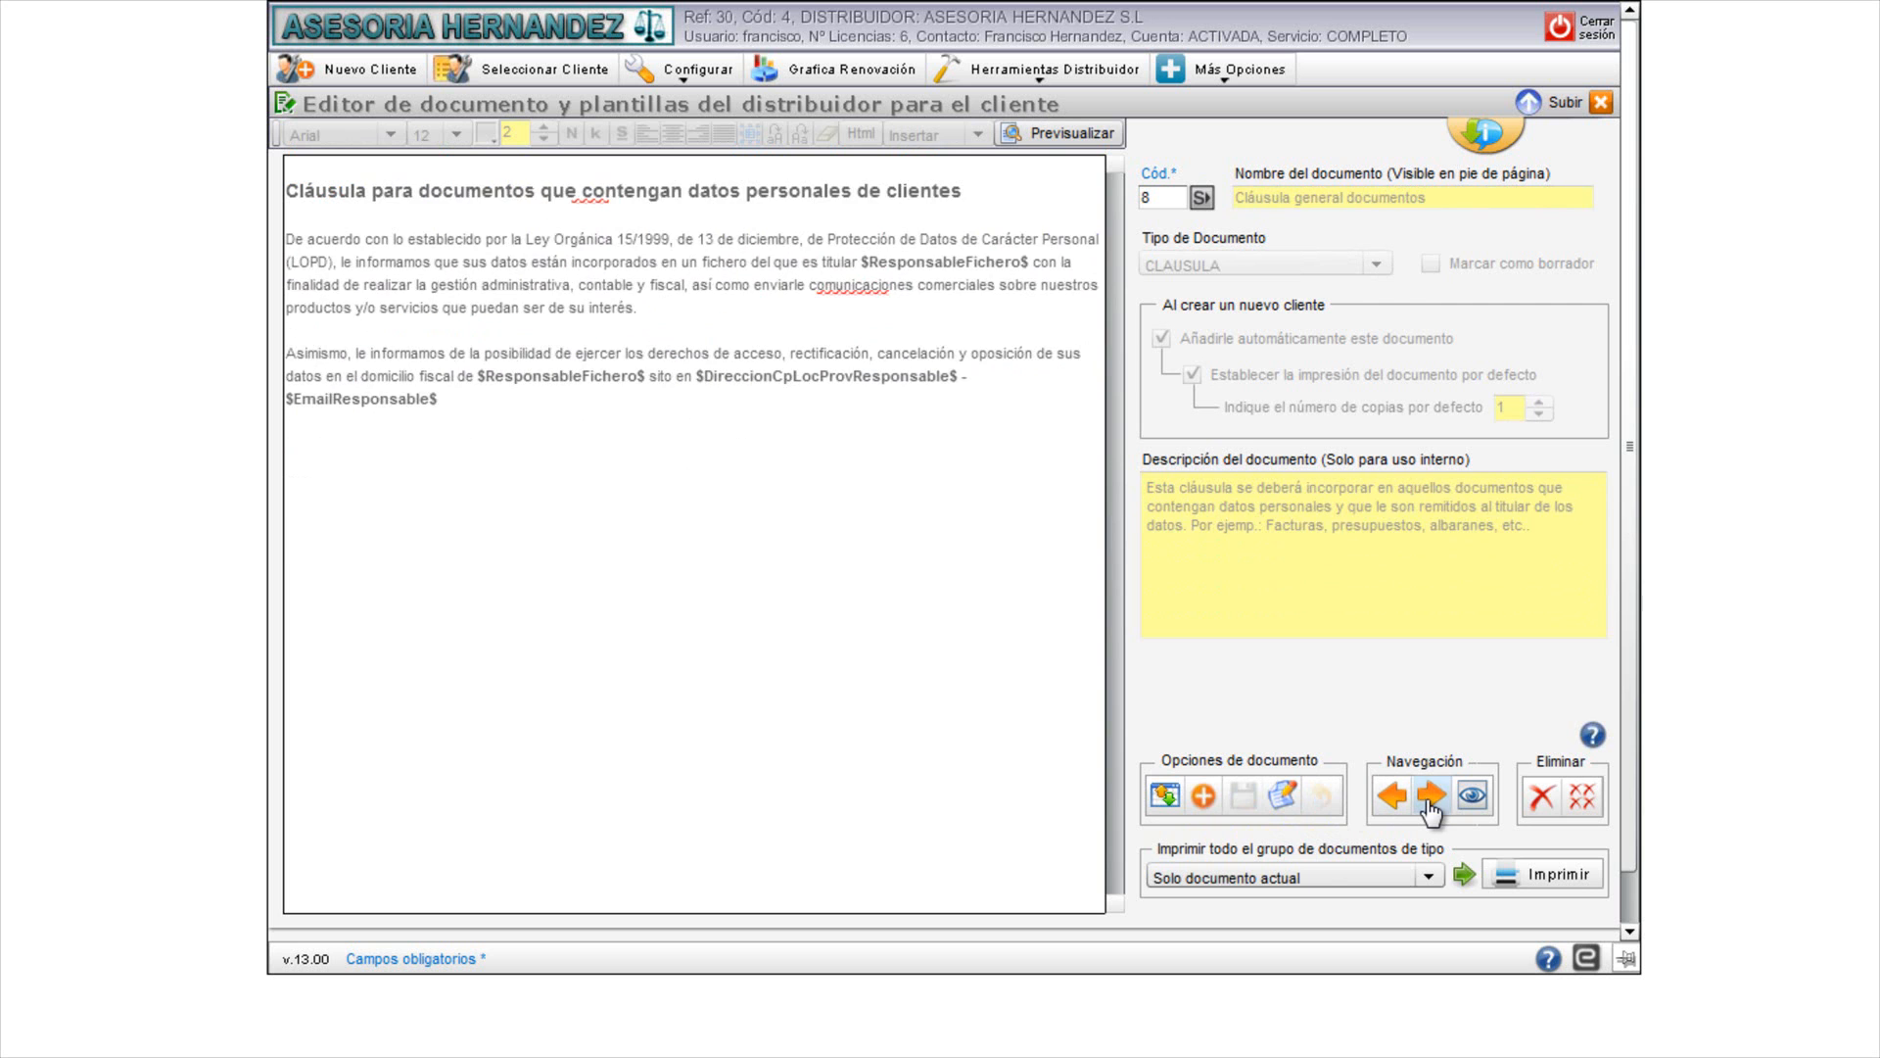
left_click(1431, 810)
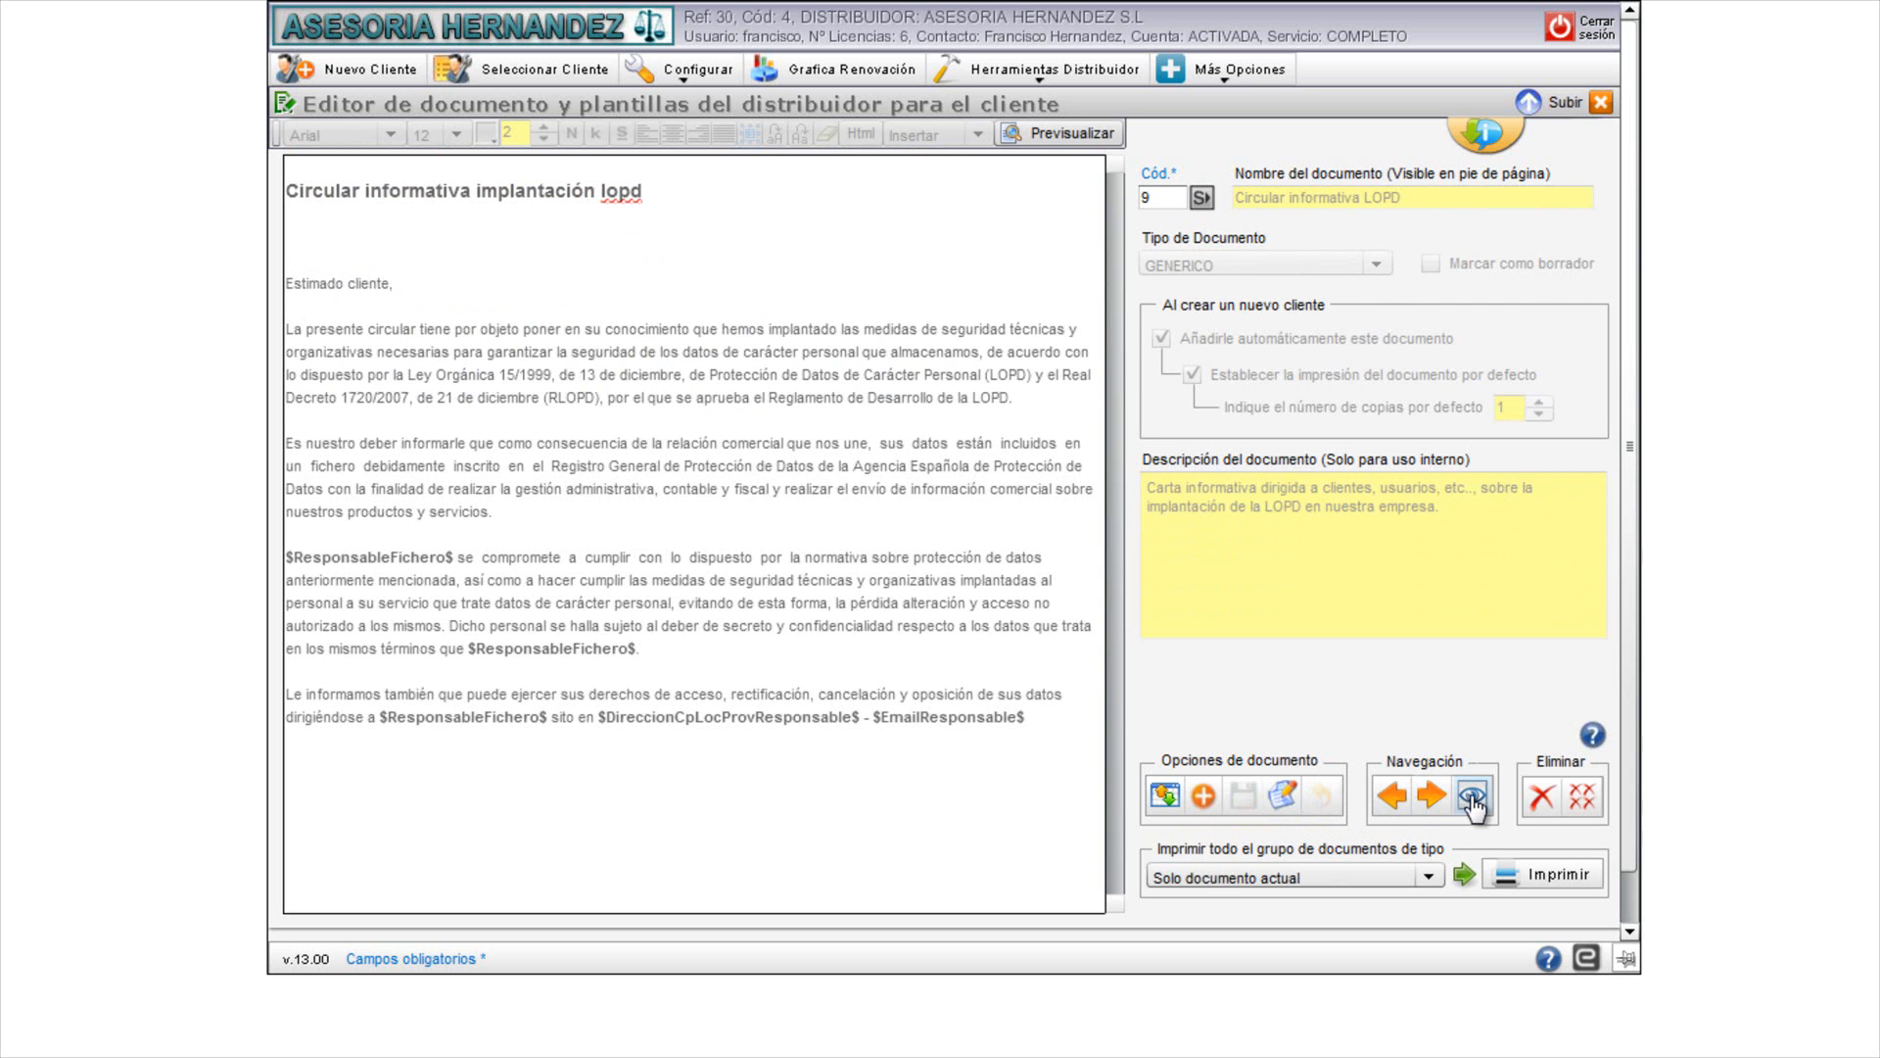
Step: Open Modelo derecho Rectificación, code 19, from the list of all documents
left_click(1472, 795)
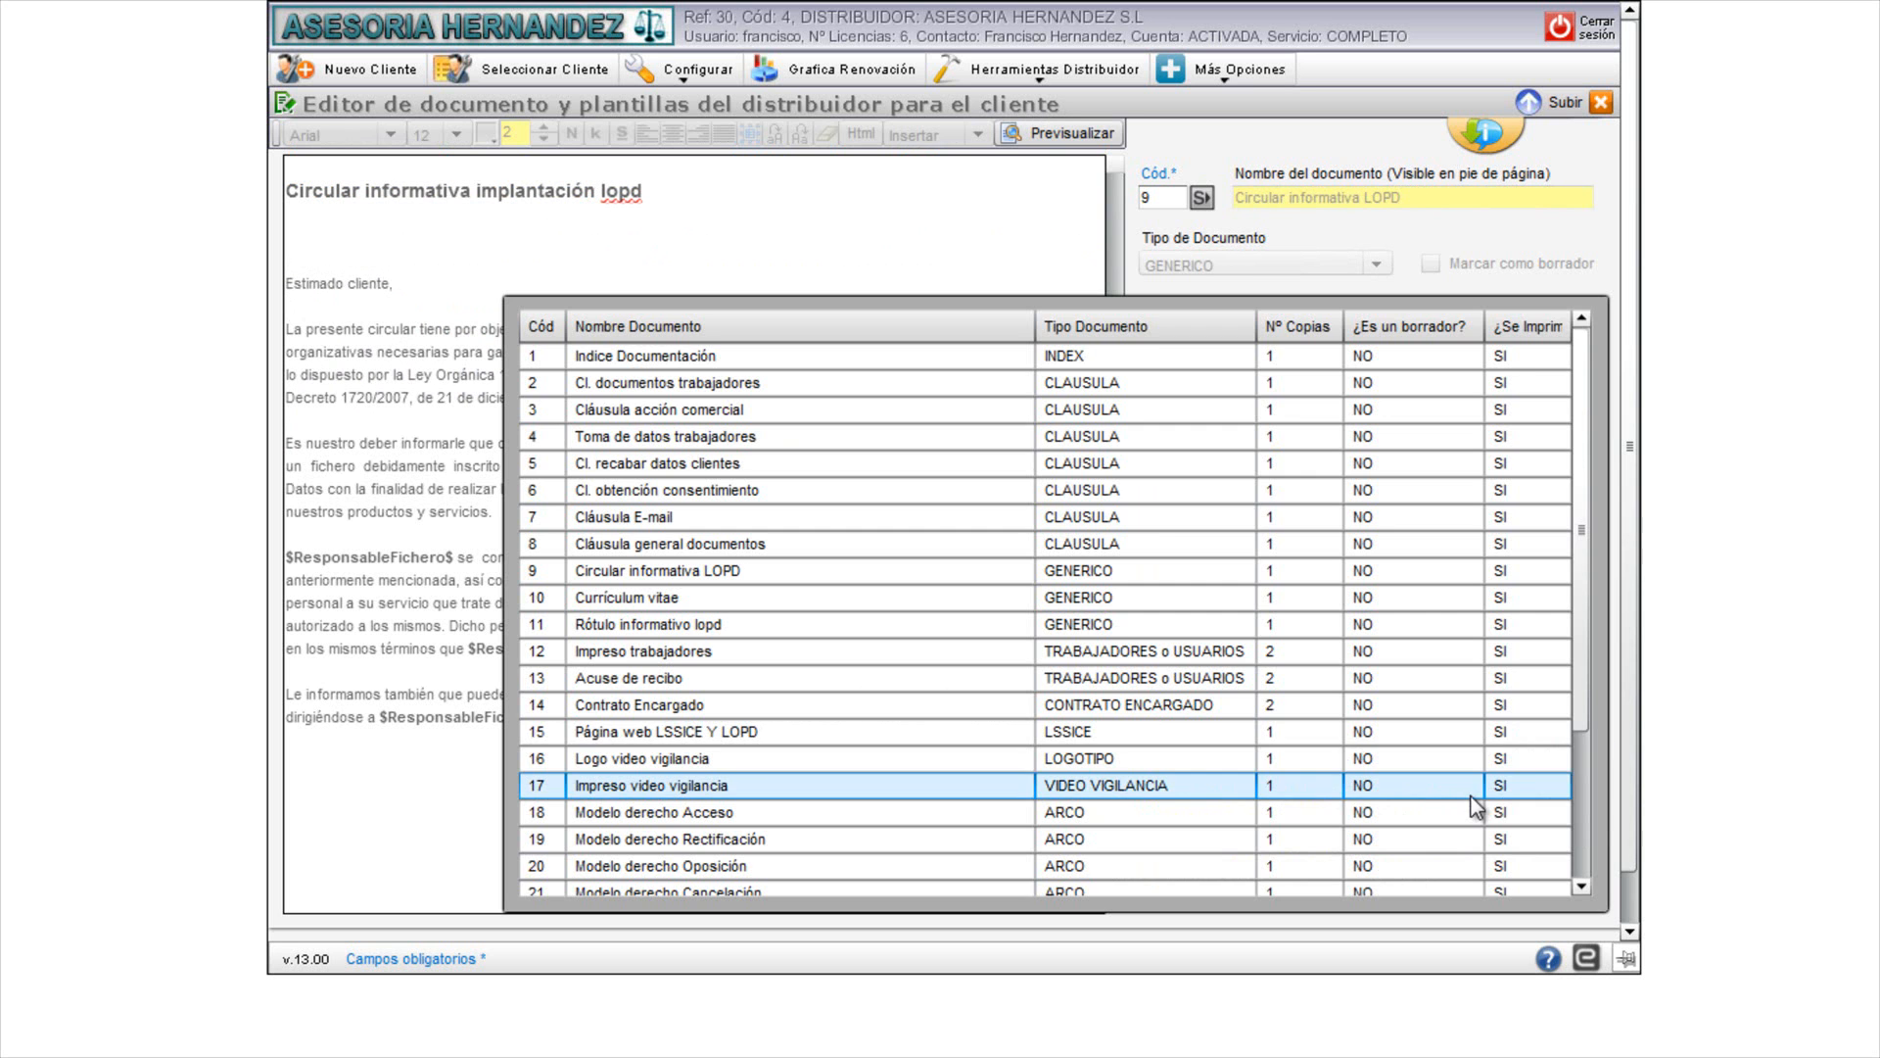
left_click_drag(1585, 626, 1579, 768)
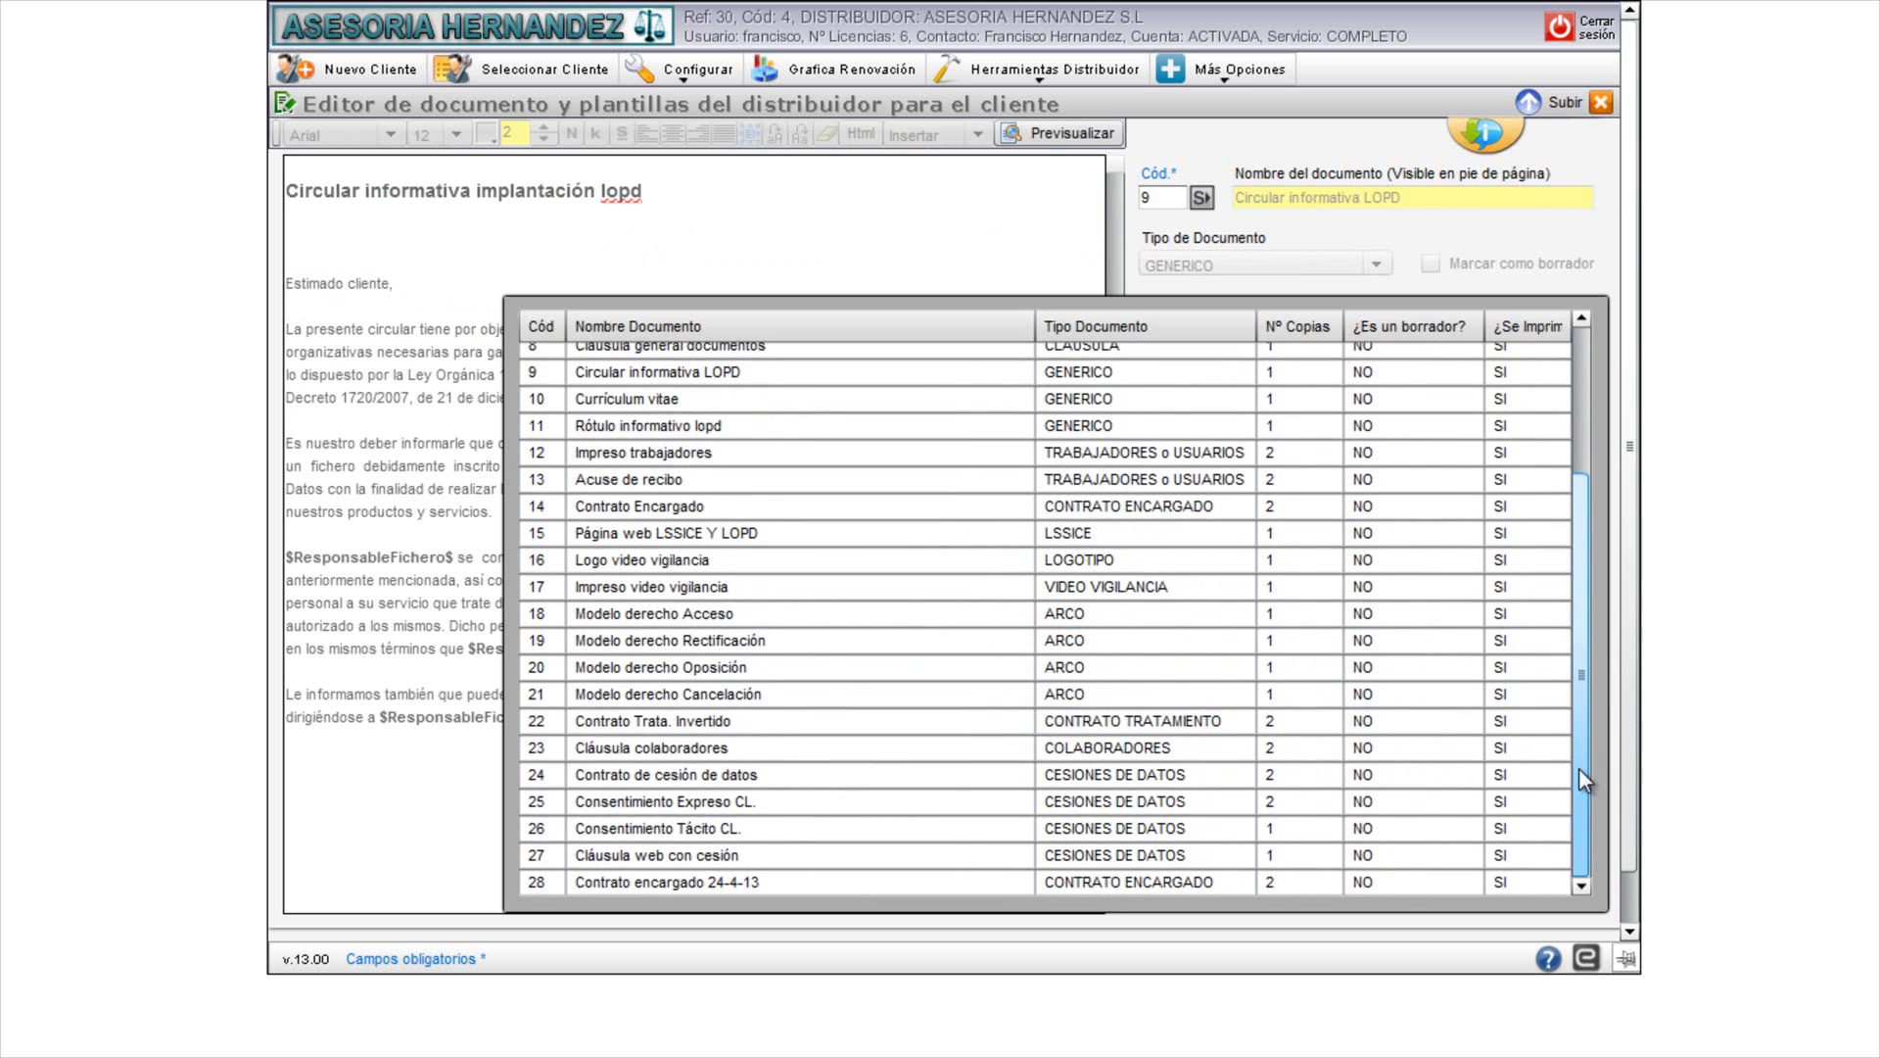
left_click(747, 641)
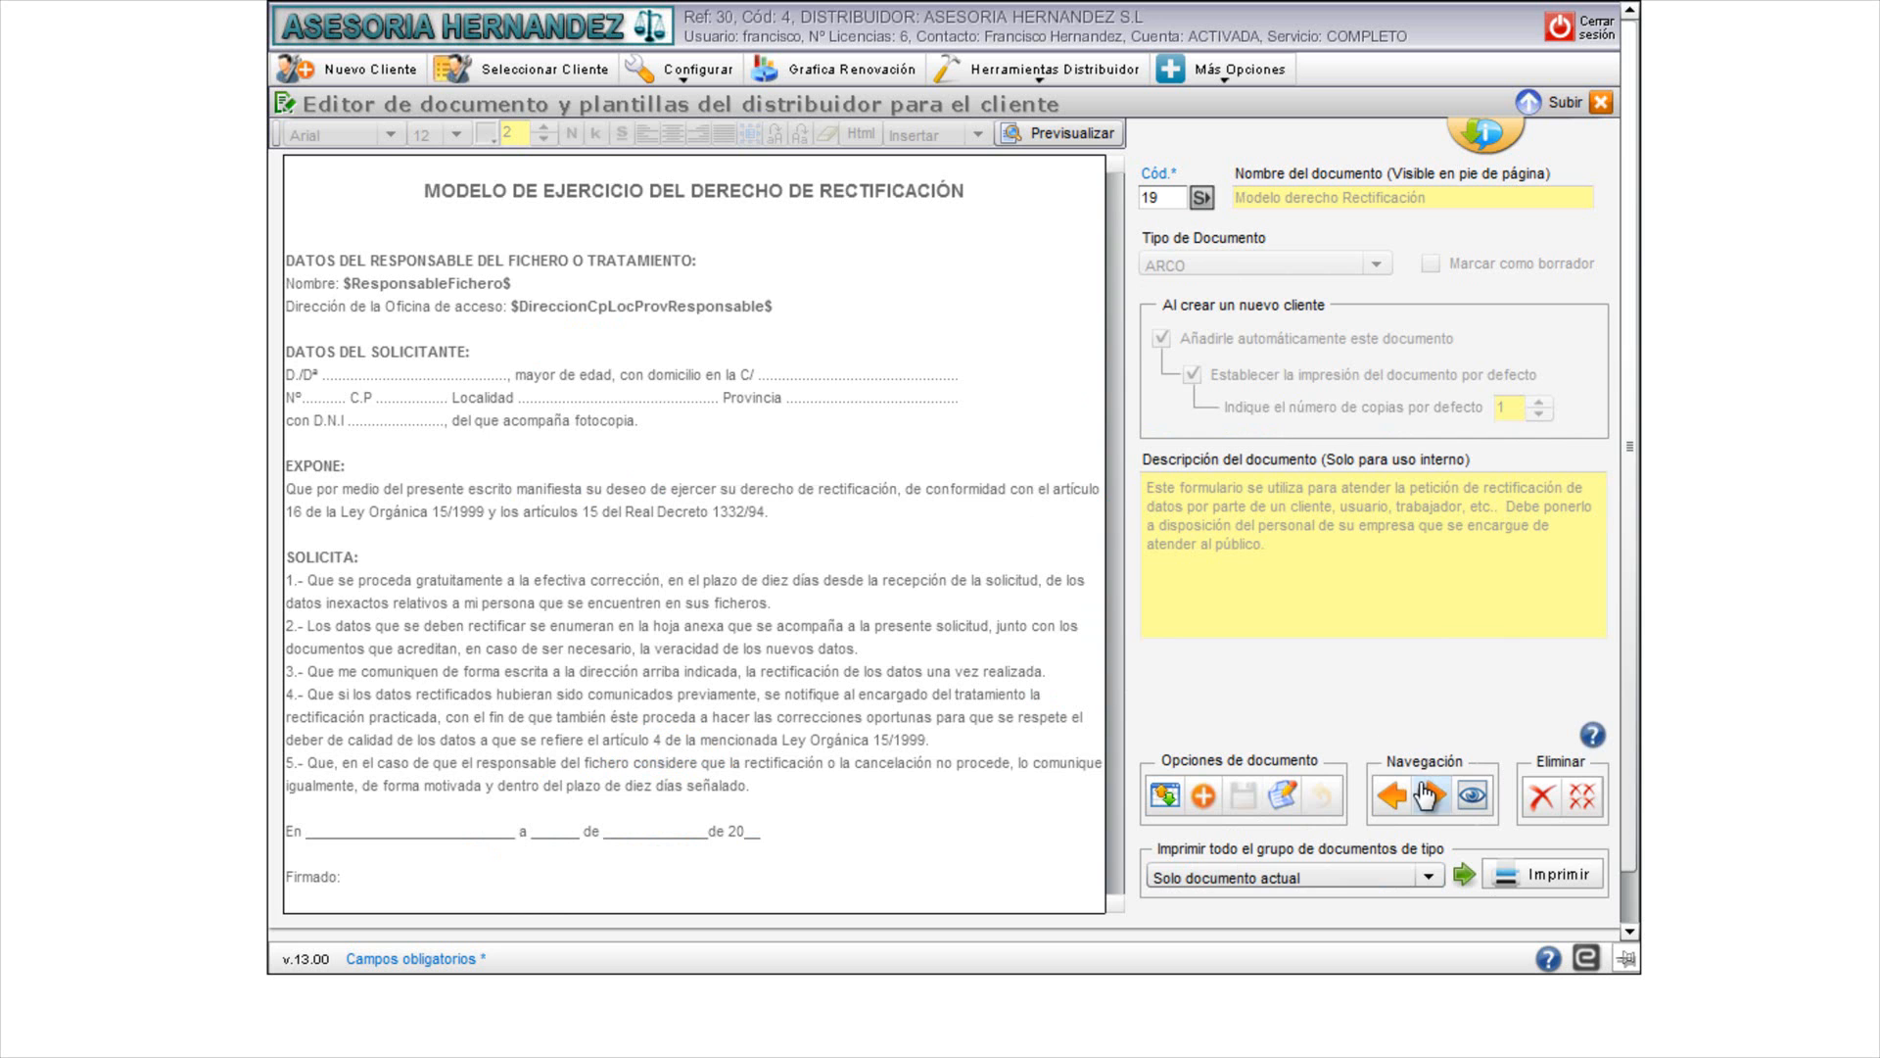
Step: Start deleting the current document and then all documents, cancelling both deletions
left_click(1477, 794)
left_click(1542, 801)
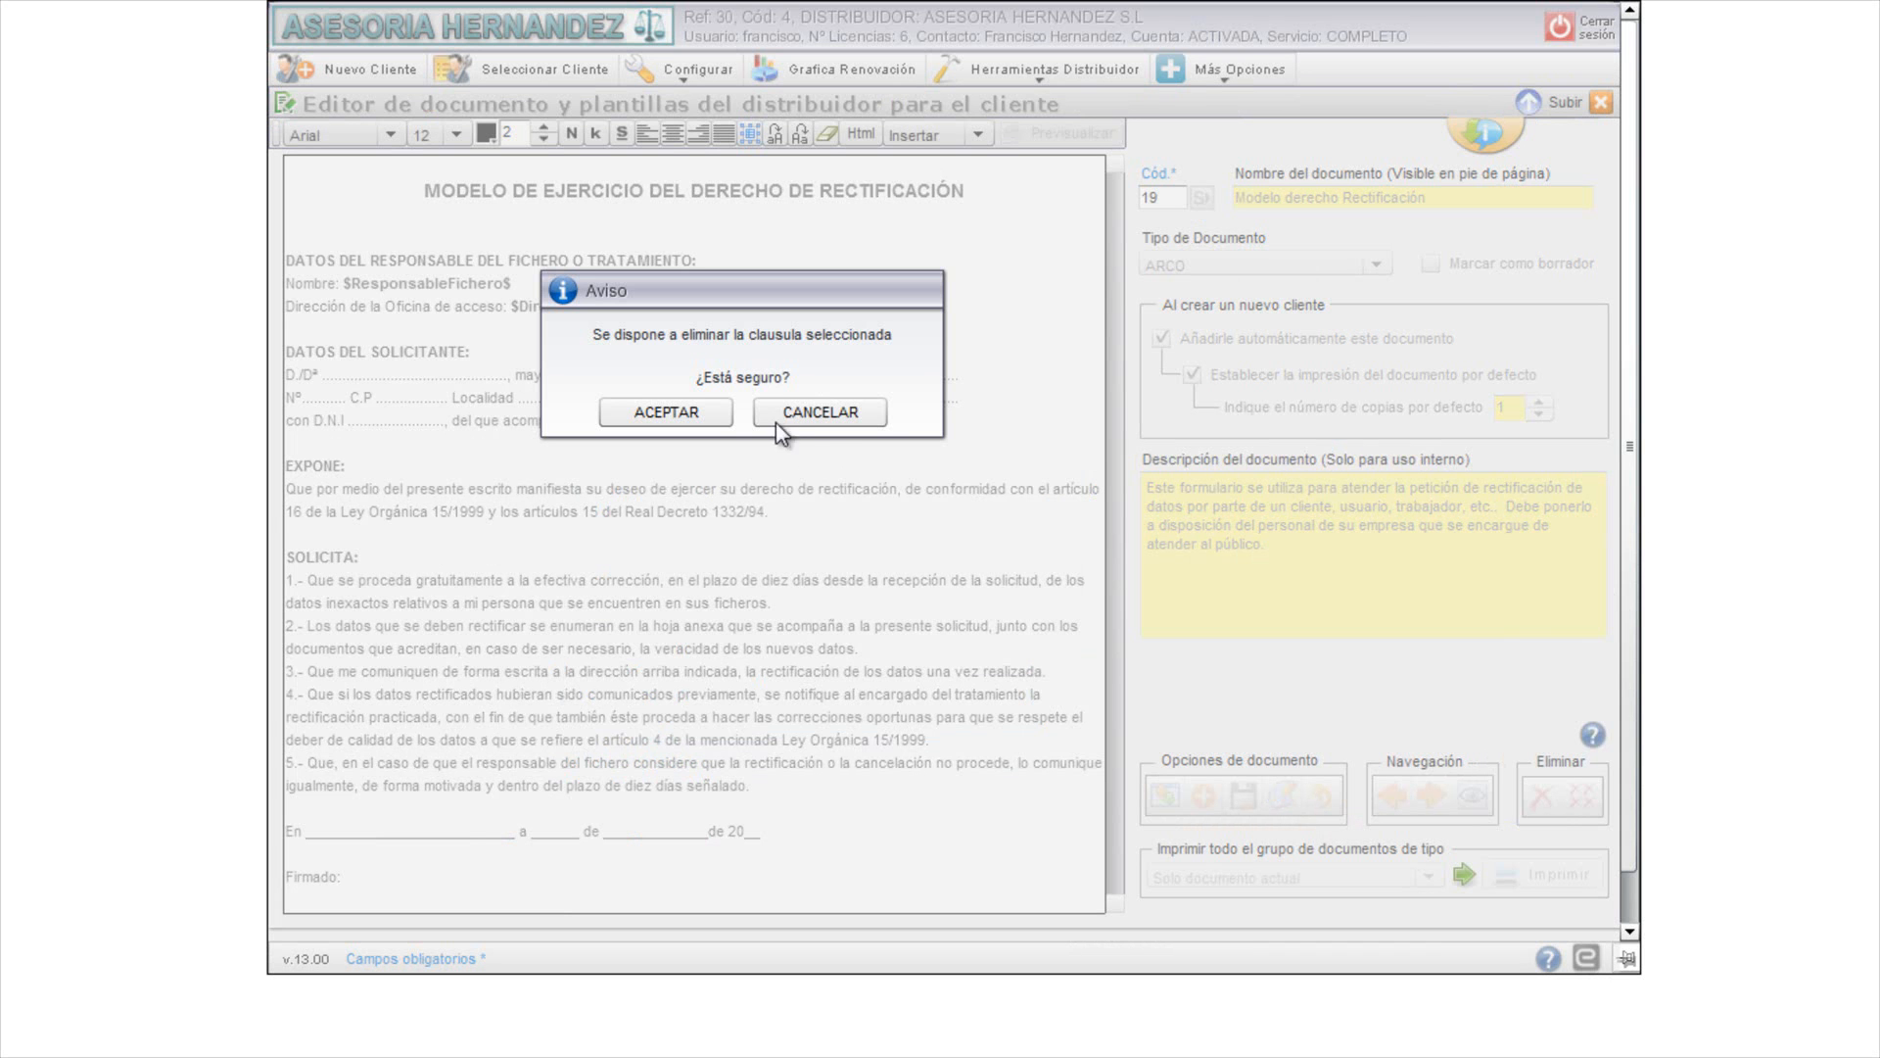
left_click(820, 416)
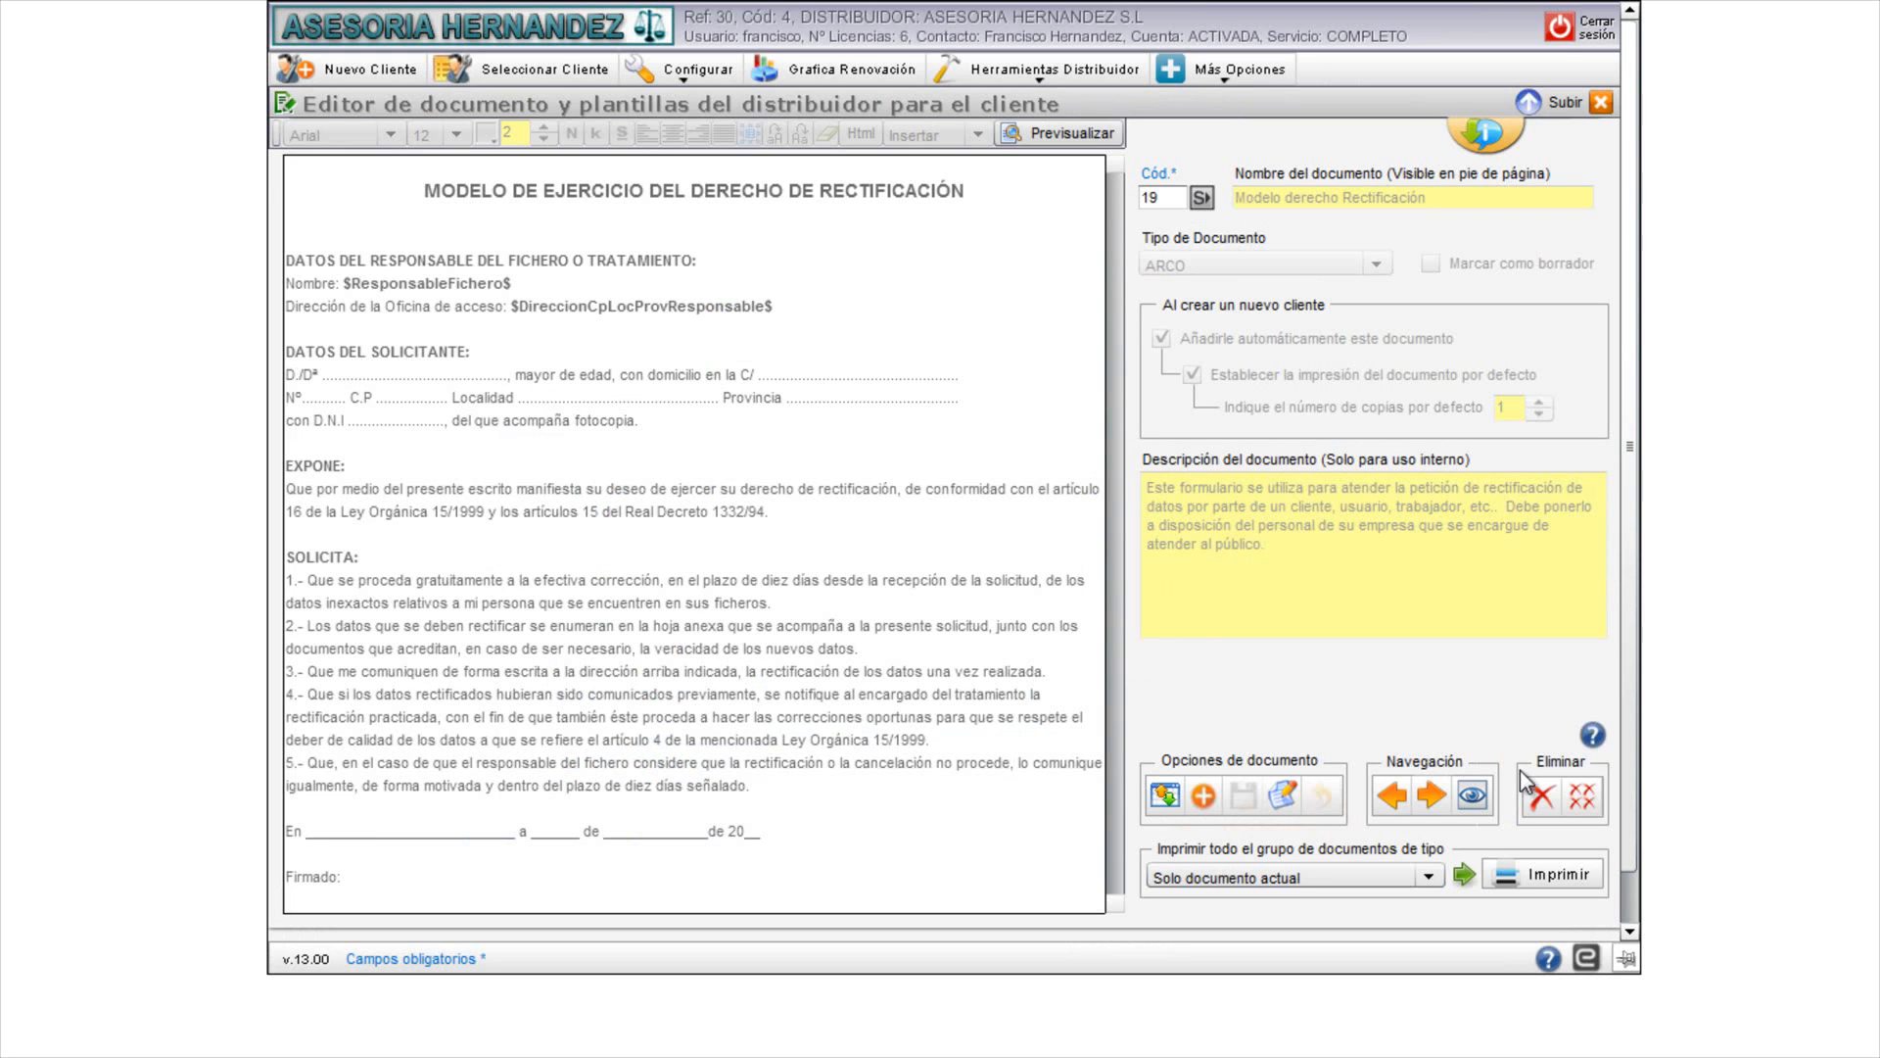
left_click(1586, 798)
left_click(1036, 501)
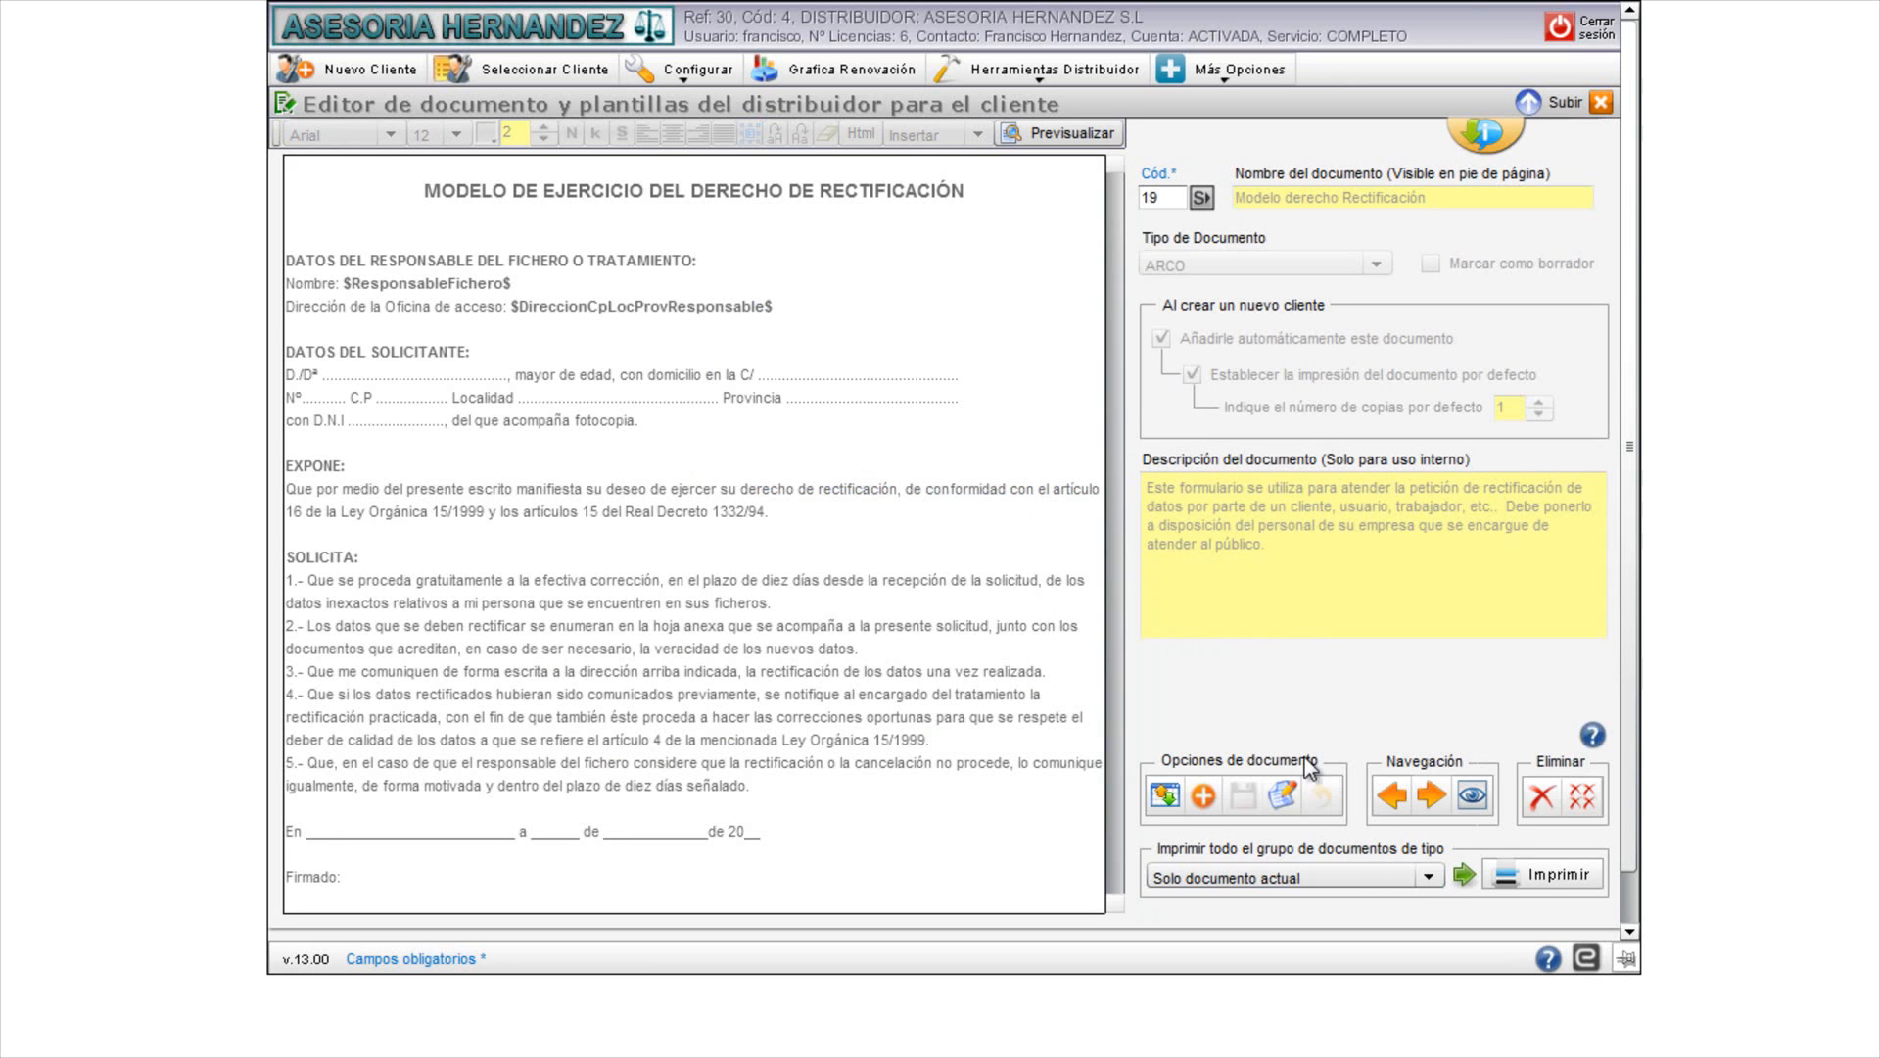
Step: Choose Cláusula as the document group and print all documents of that type to a PDF
left_click(1429, 876)
left_click_drag(1444, 746, 1448, 699)
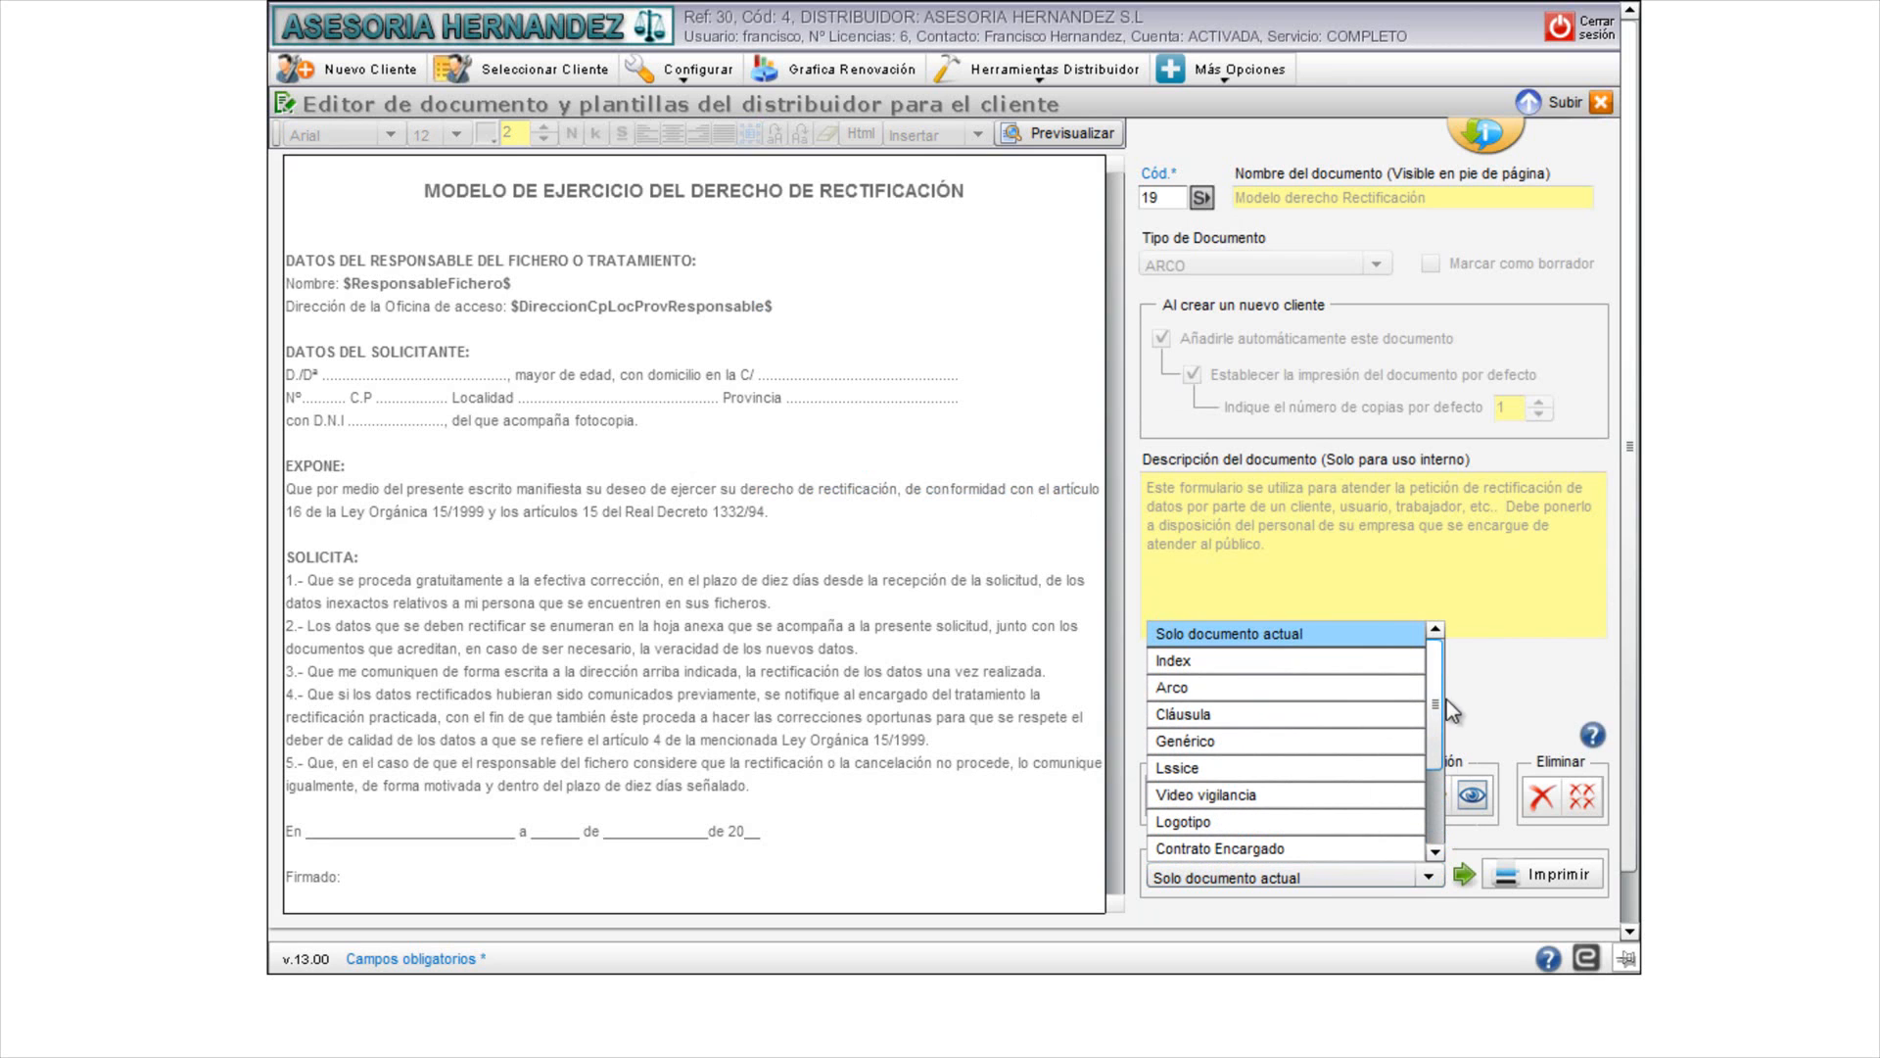
left_click(1373, 693)
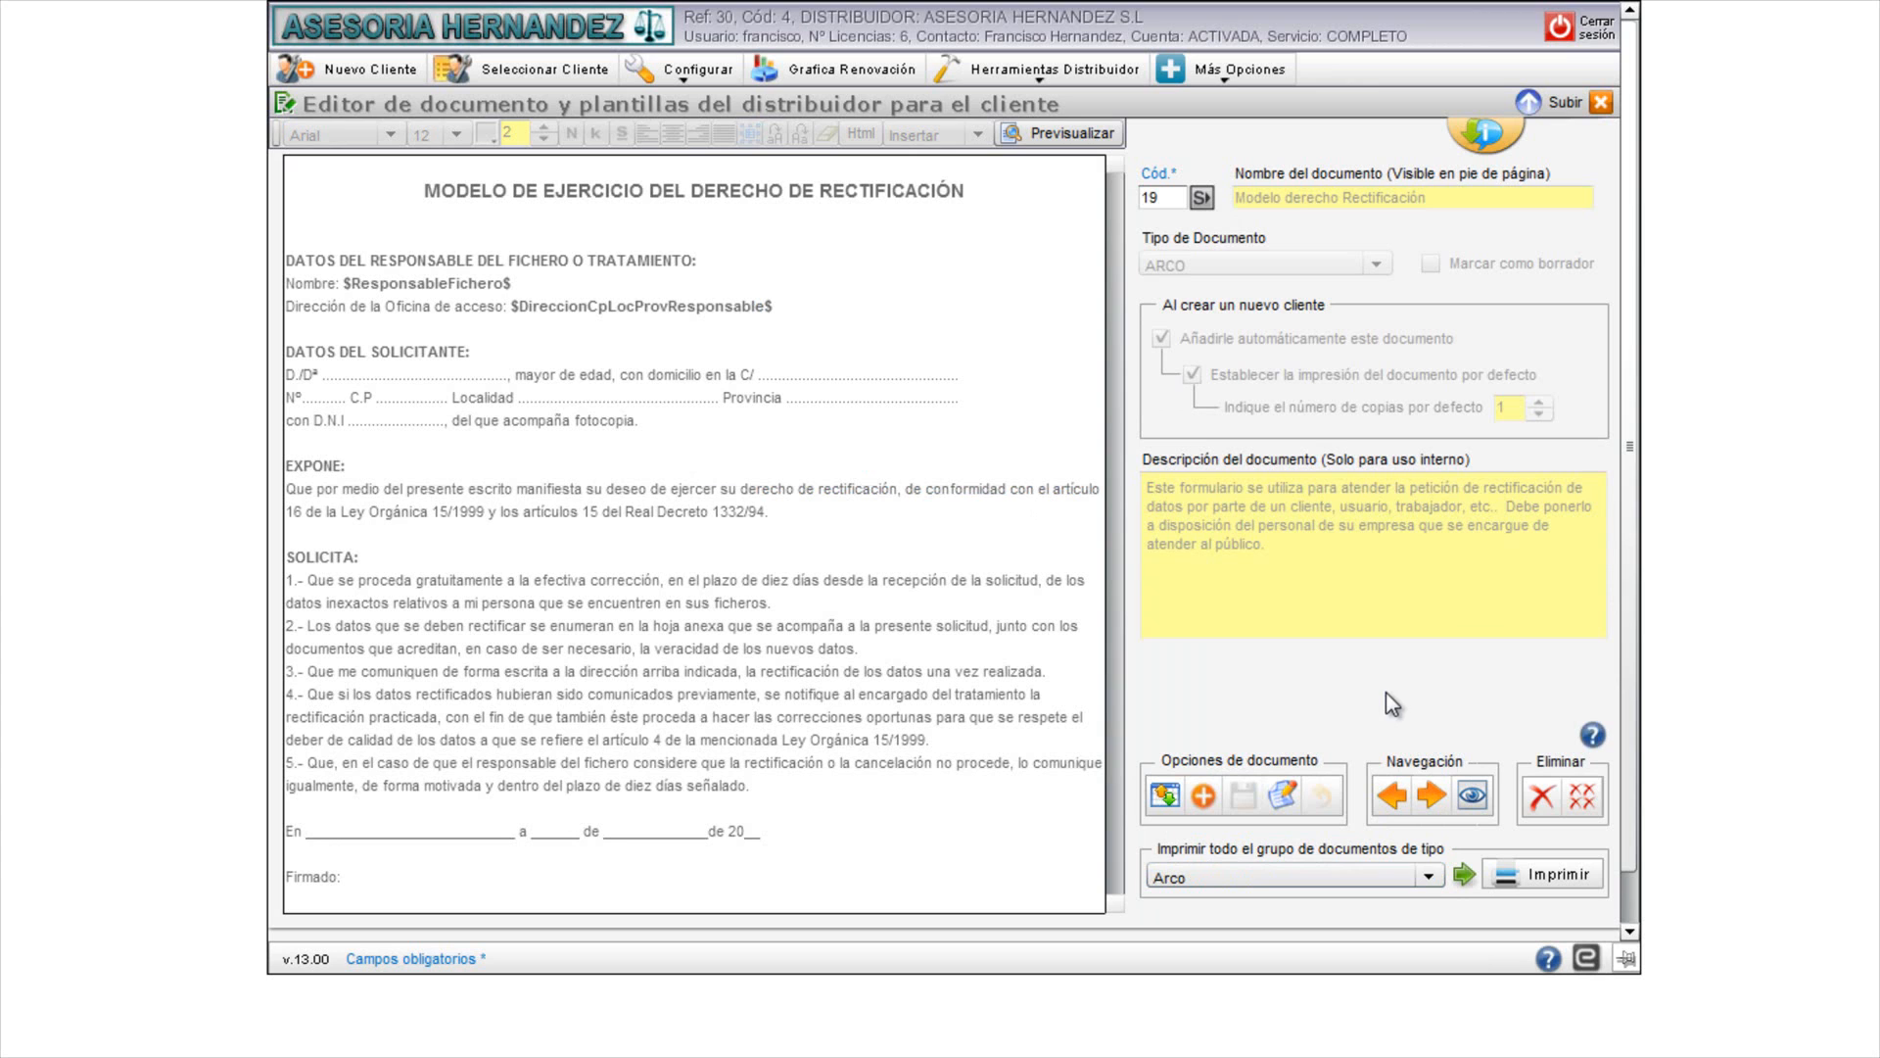
left_click(1428, 877)
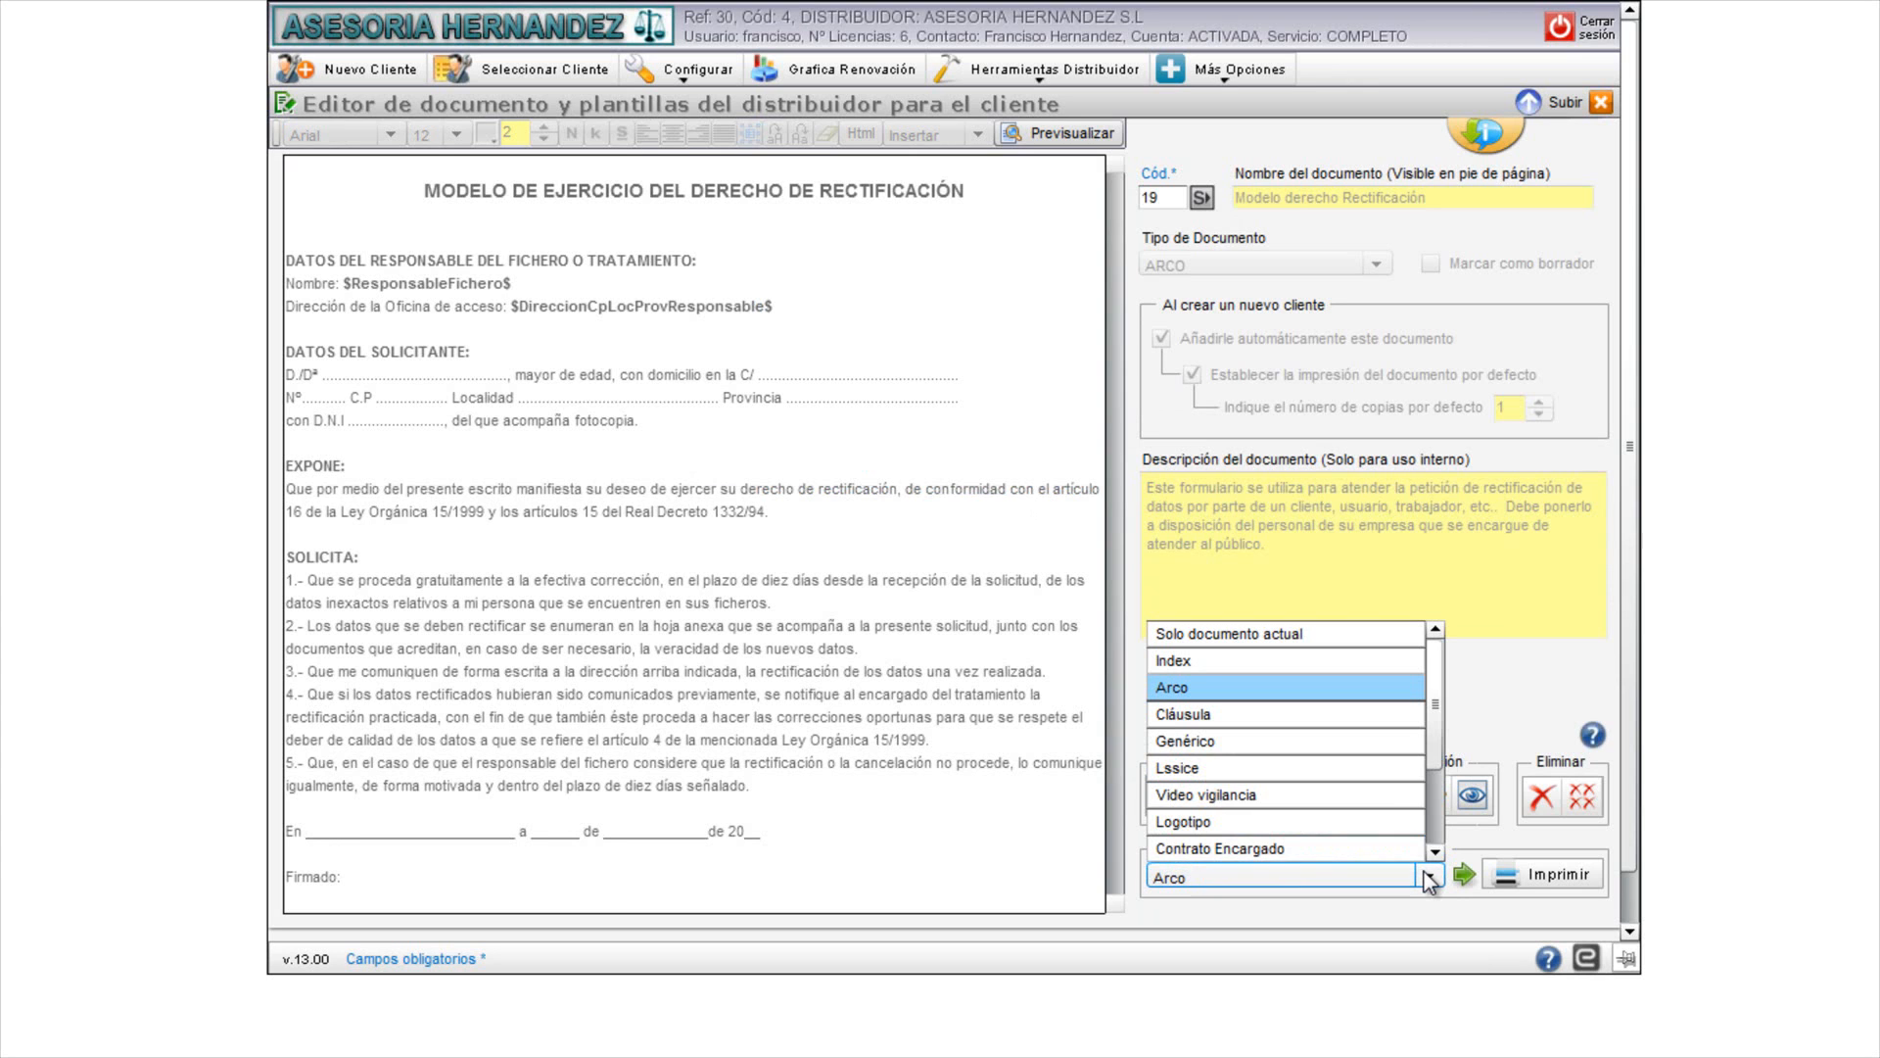
left_click(1334, 716)
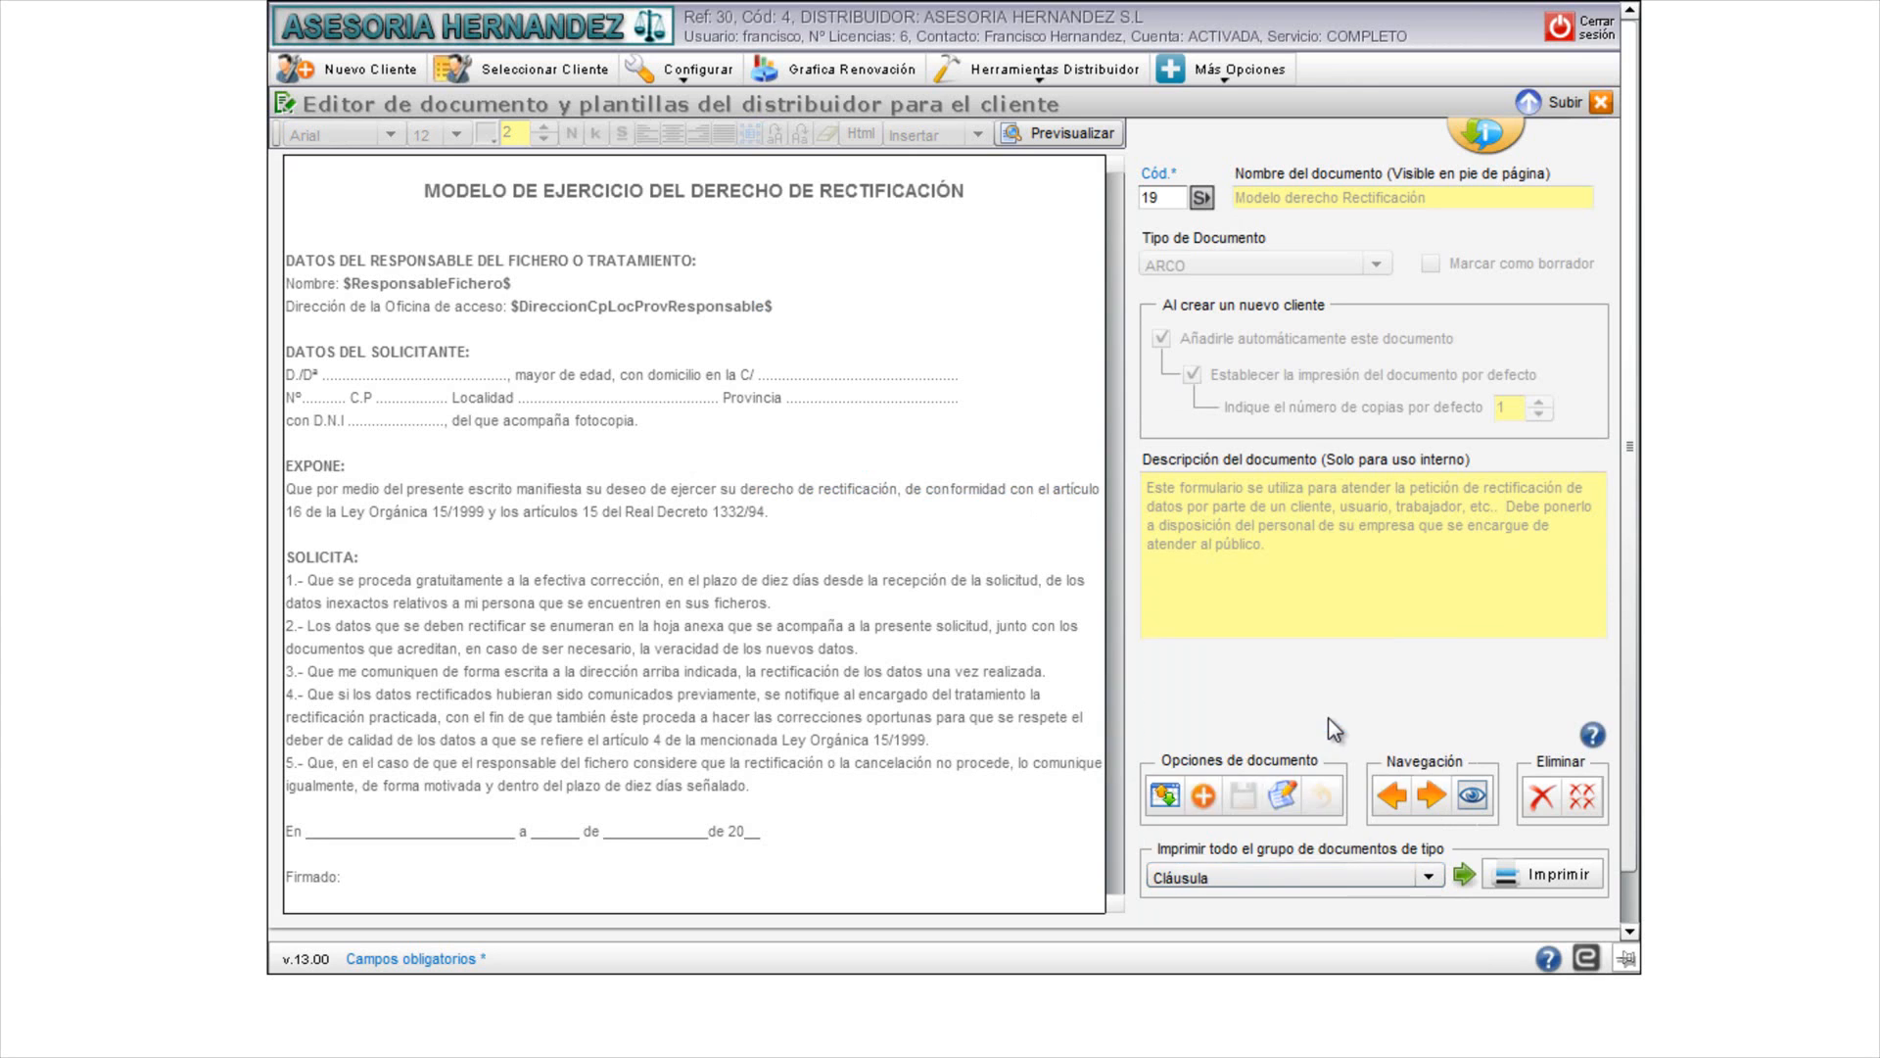
left_click(1543, 877)
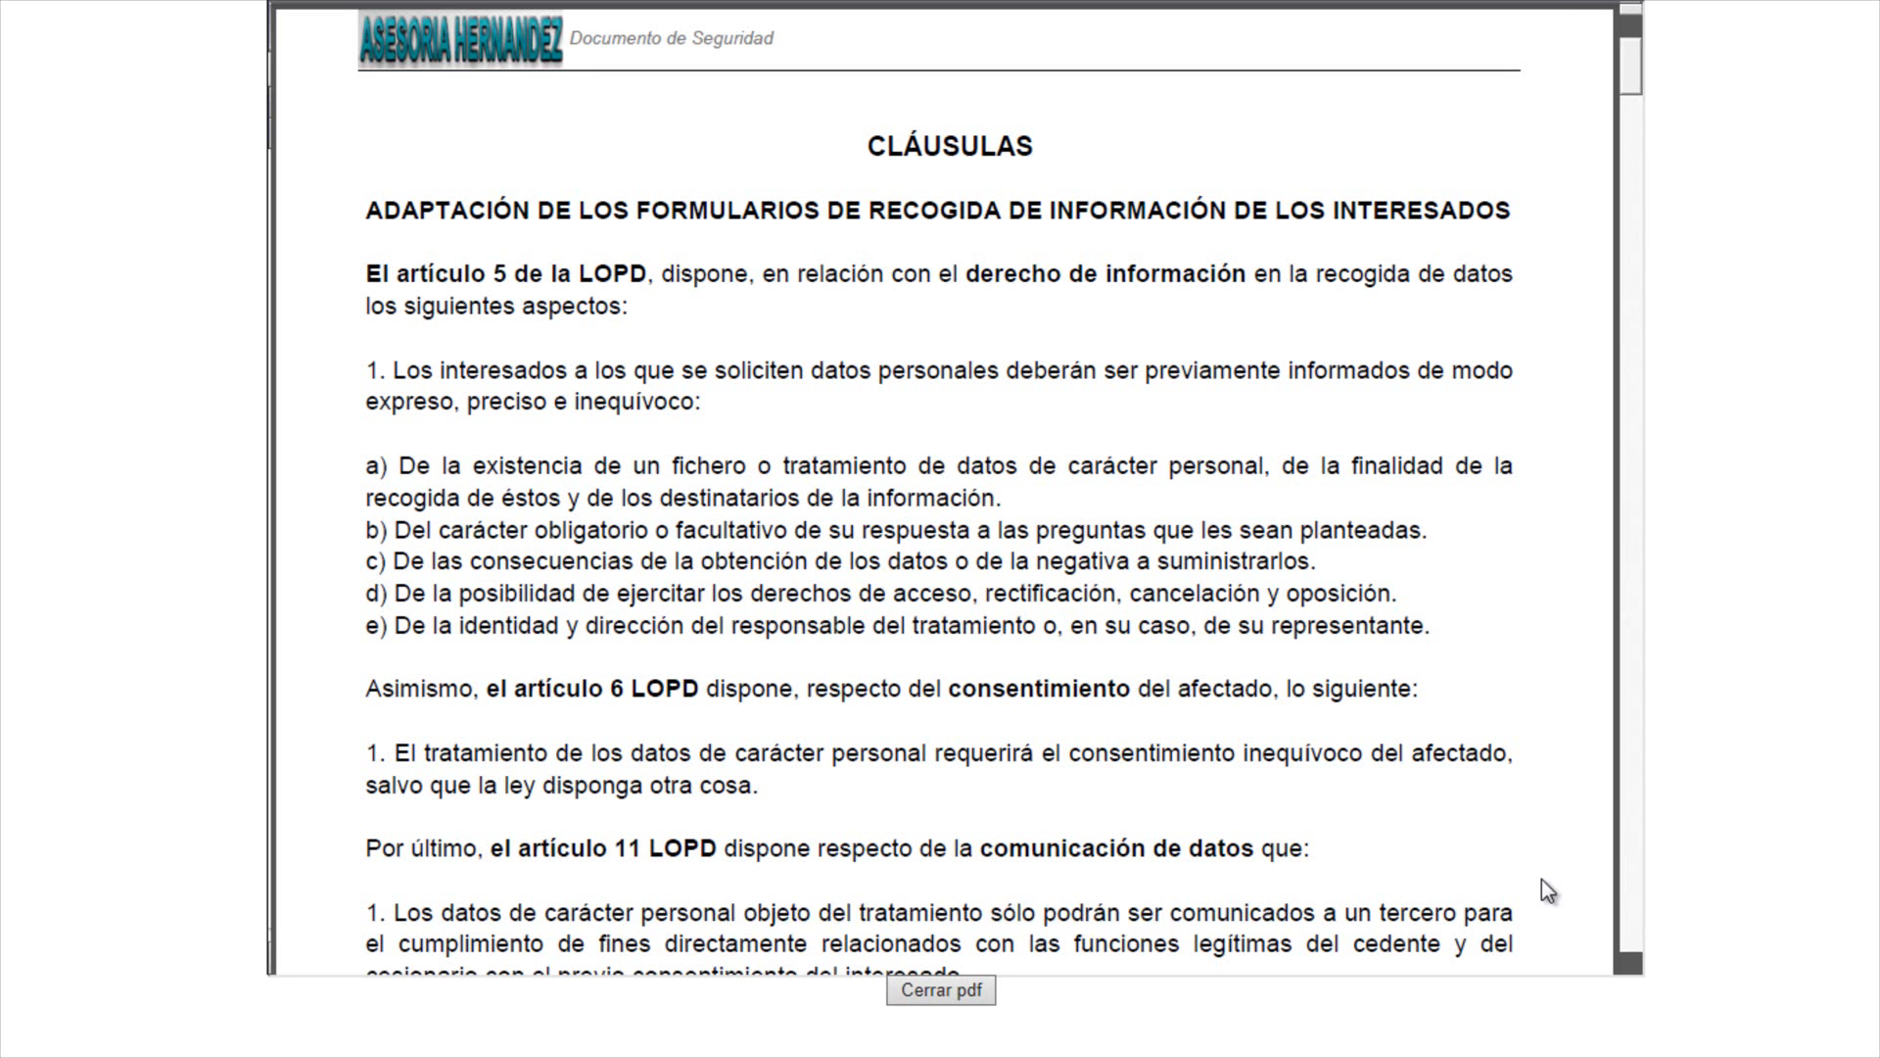
Step: Read through the pages of the generated Cláusulas PDF and close it
scroll(1291, 642, "down", 1)
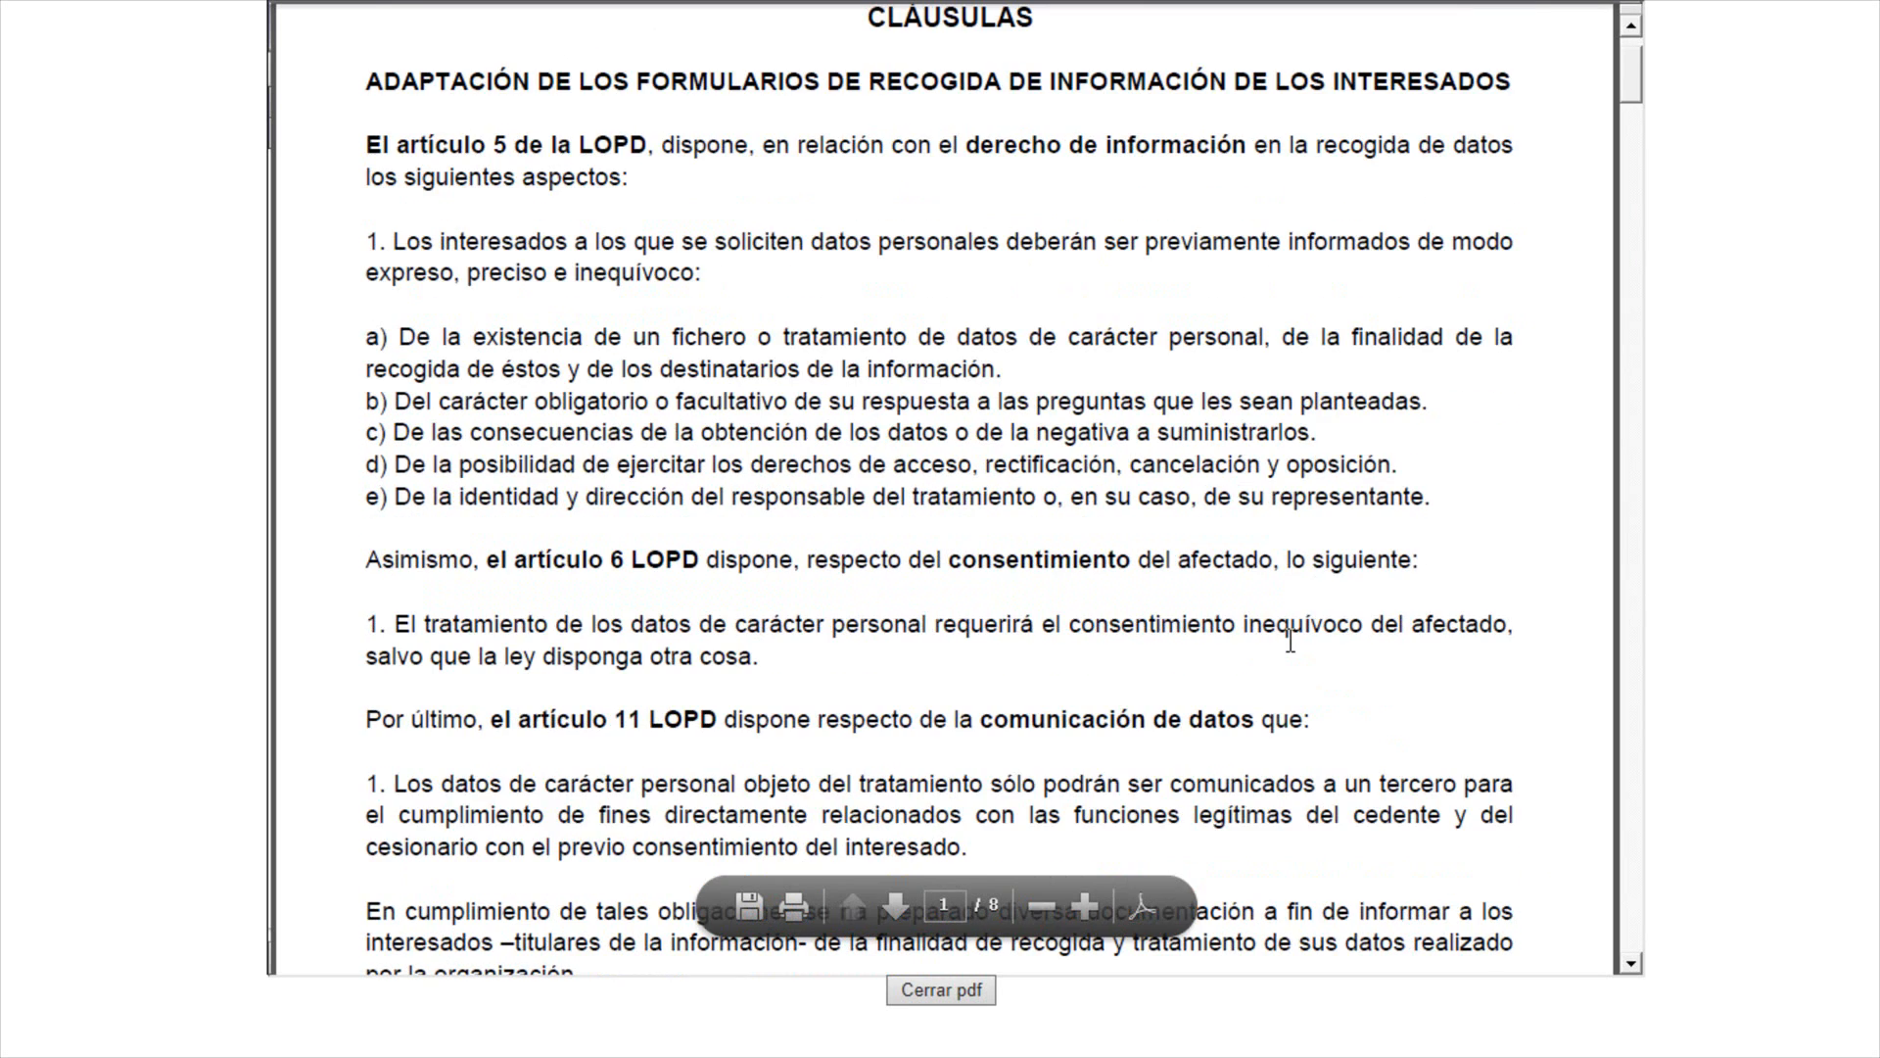
scroll(1291, 642, "down", 9)
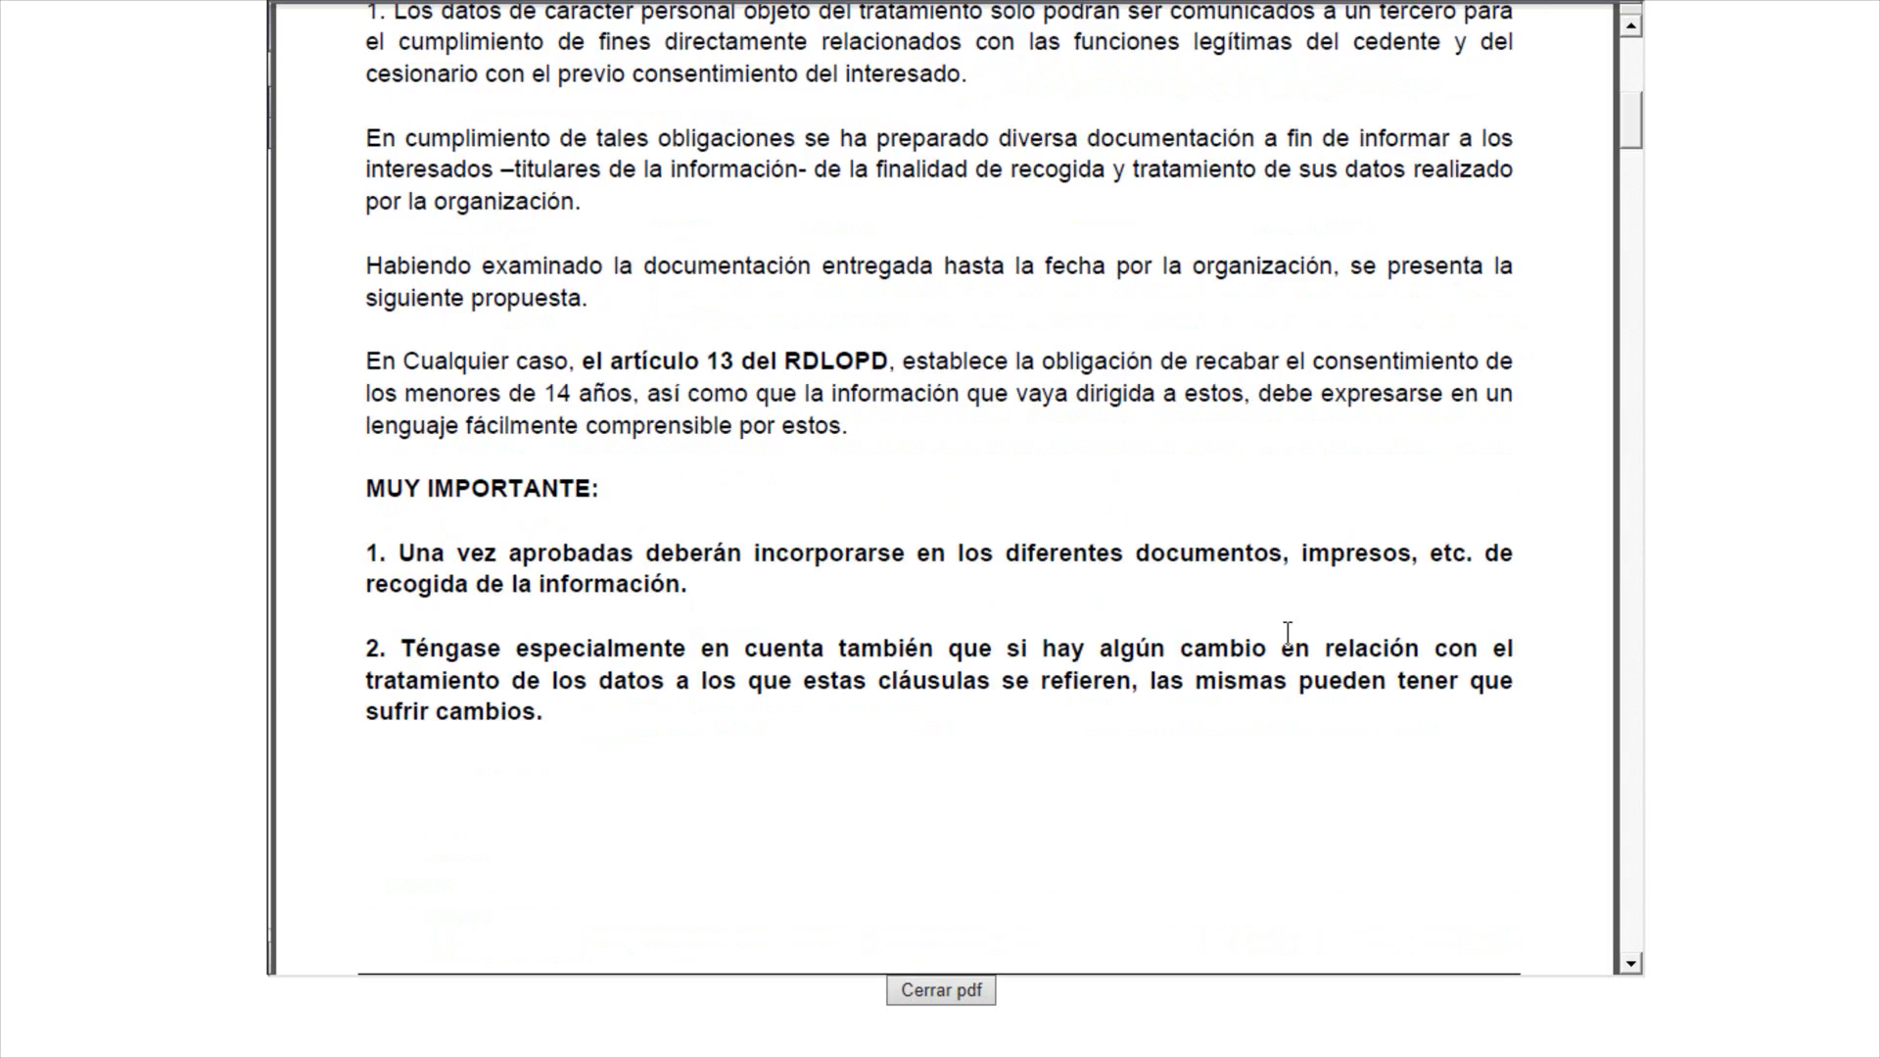
scroll(1289, 631, "down", 8)
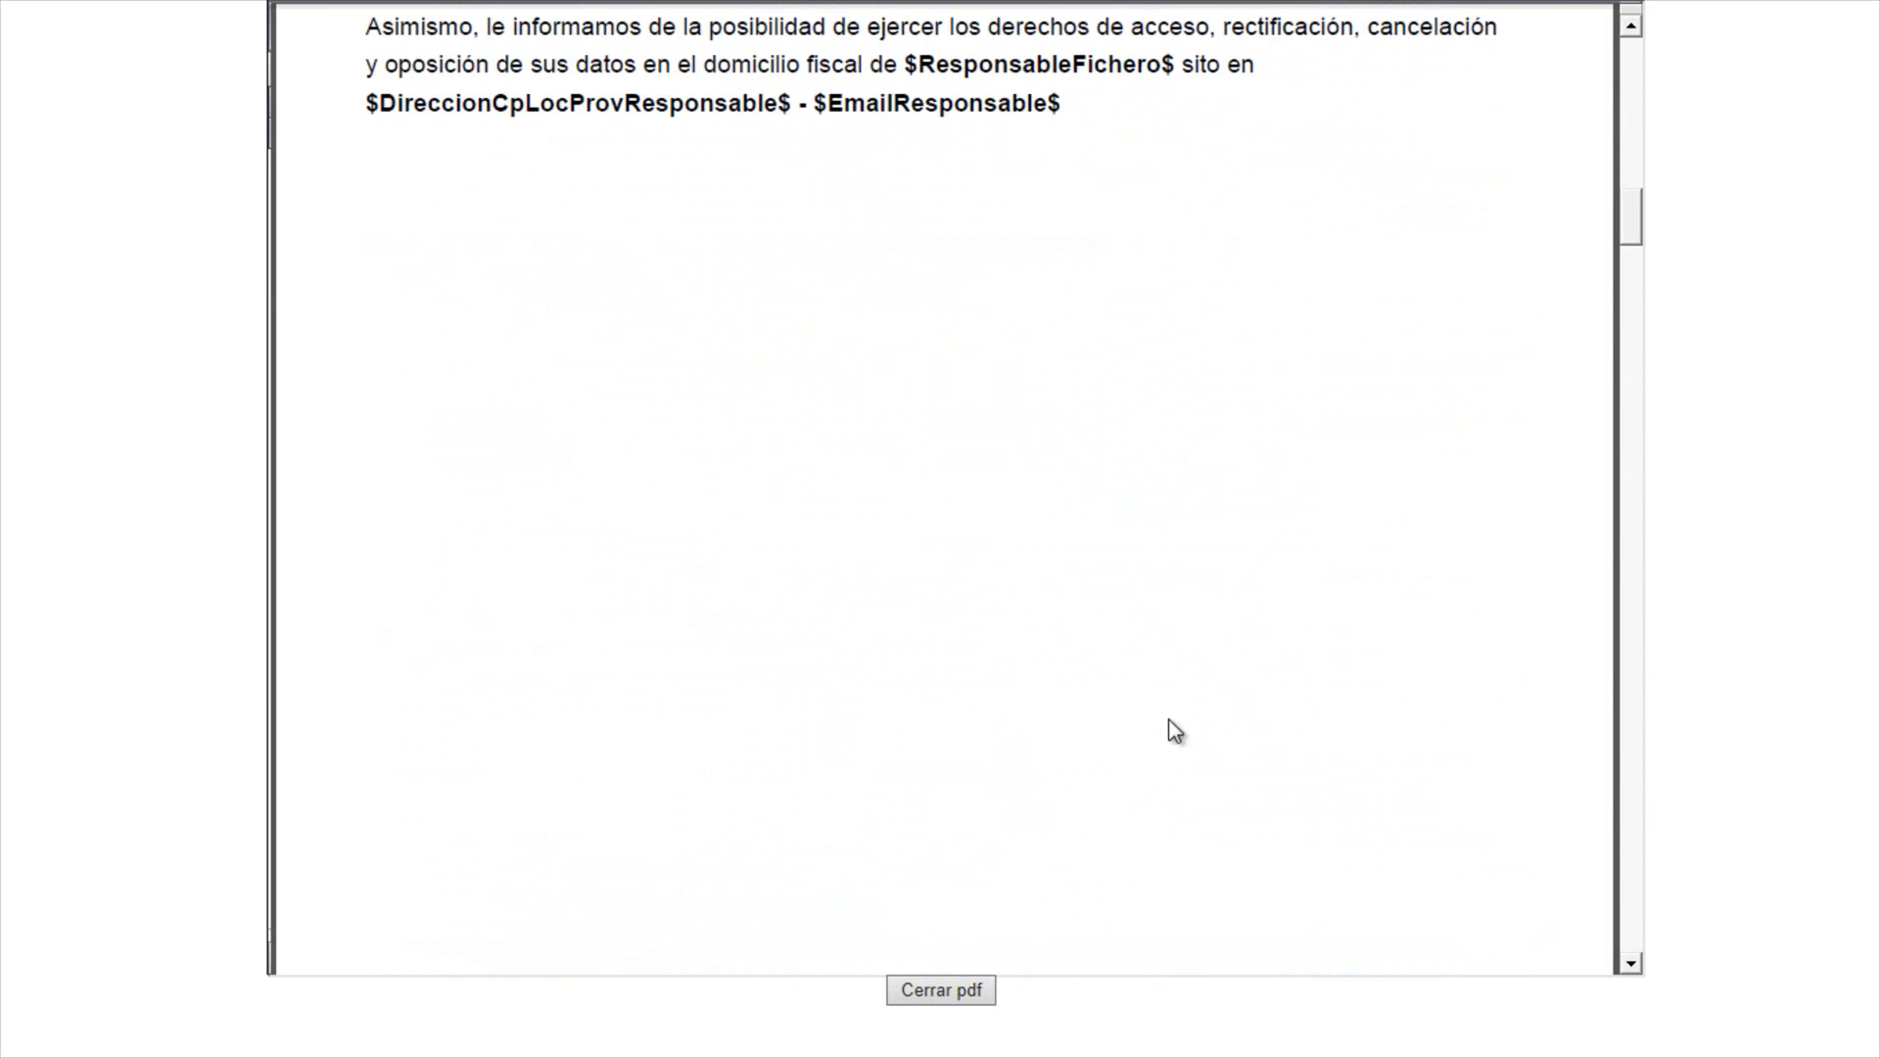
left_click(952, 991)
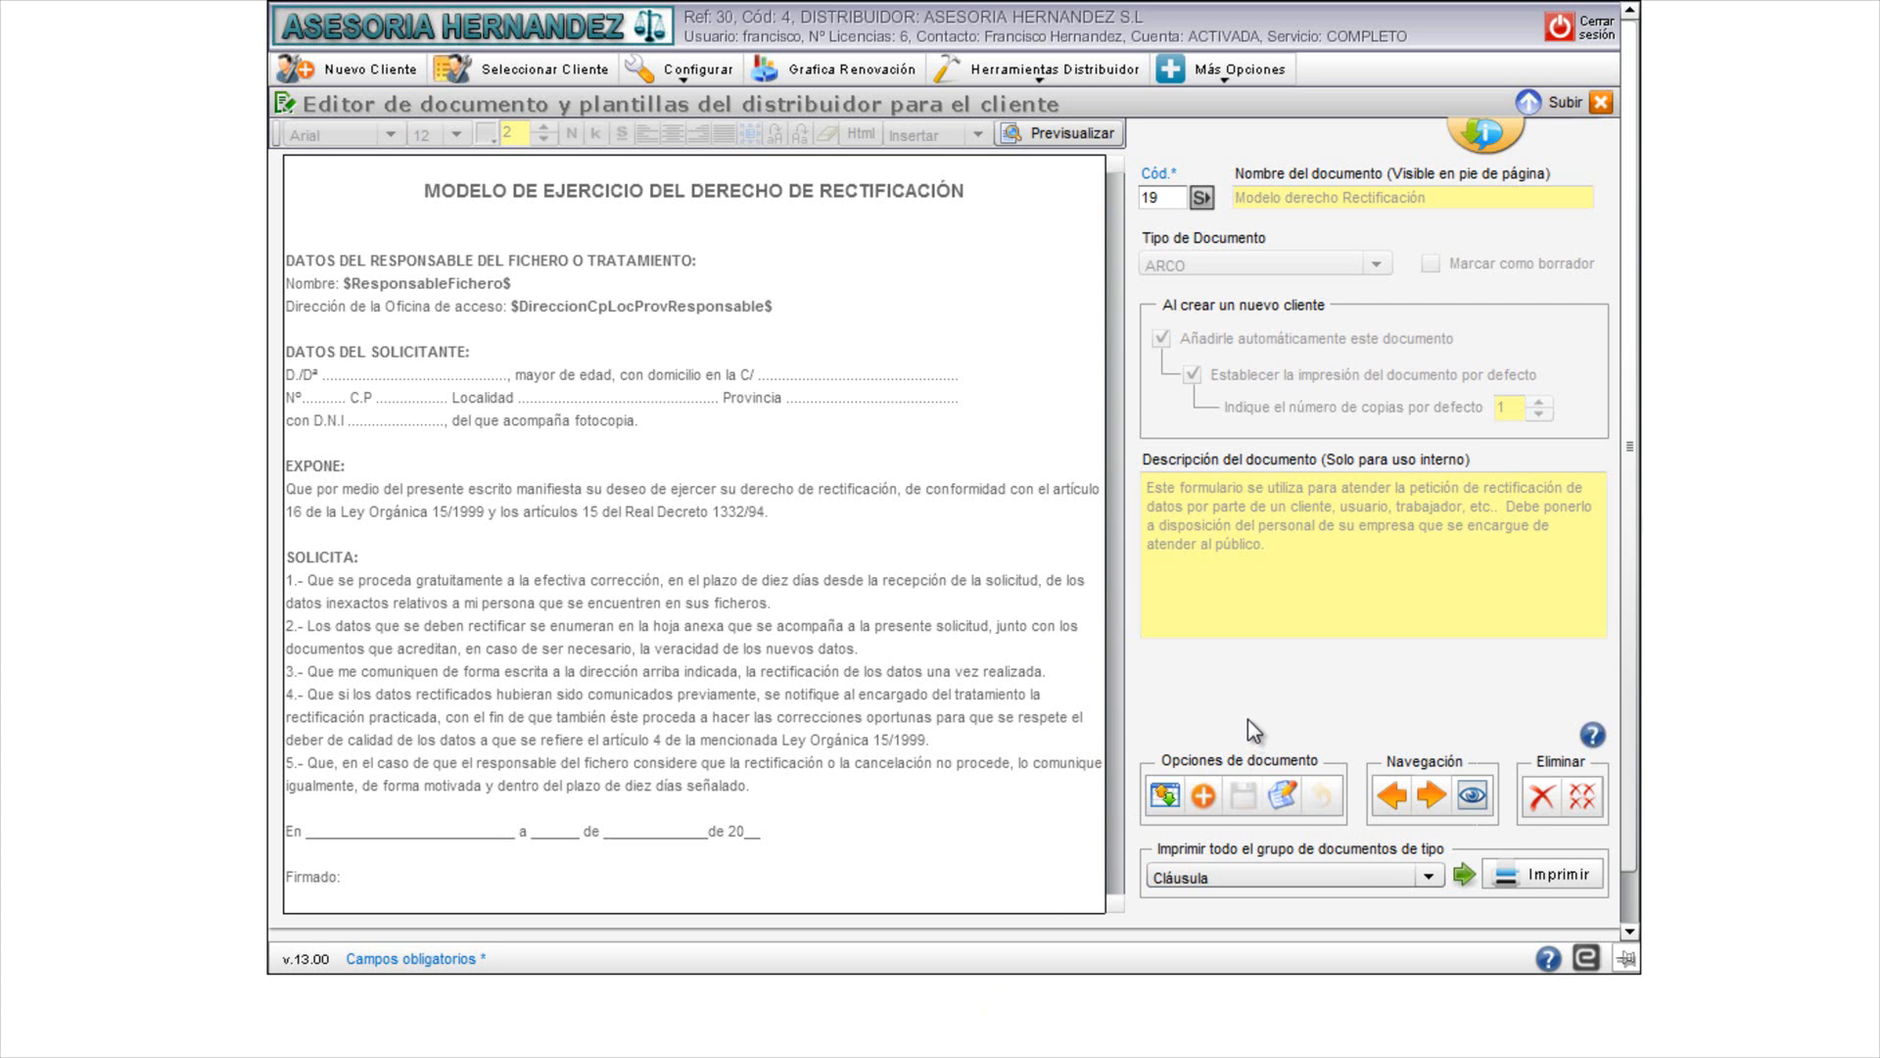
Step: Set the print group back to Solo documento actual
left_click(1426, 878)
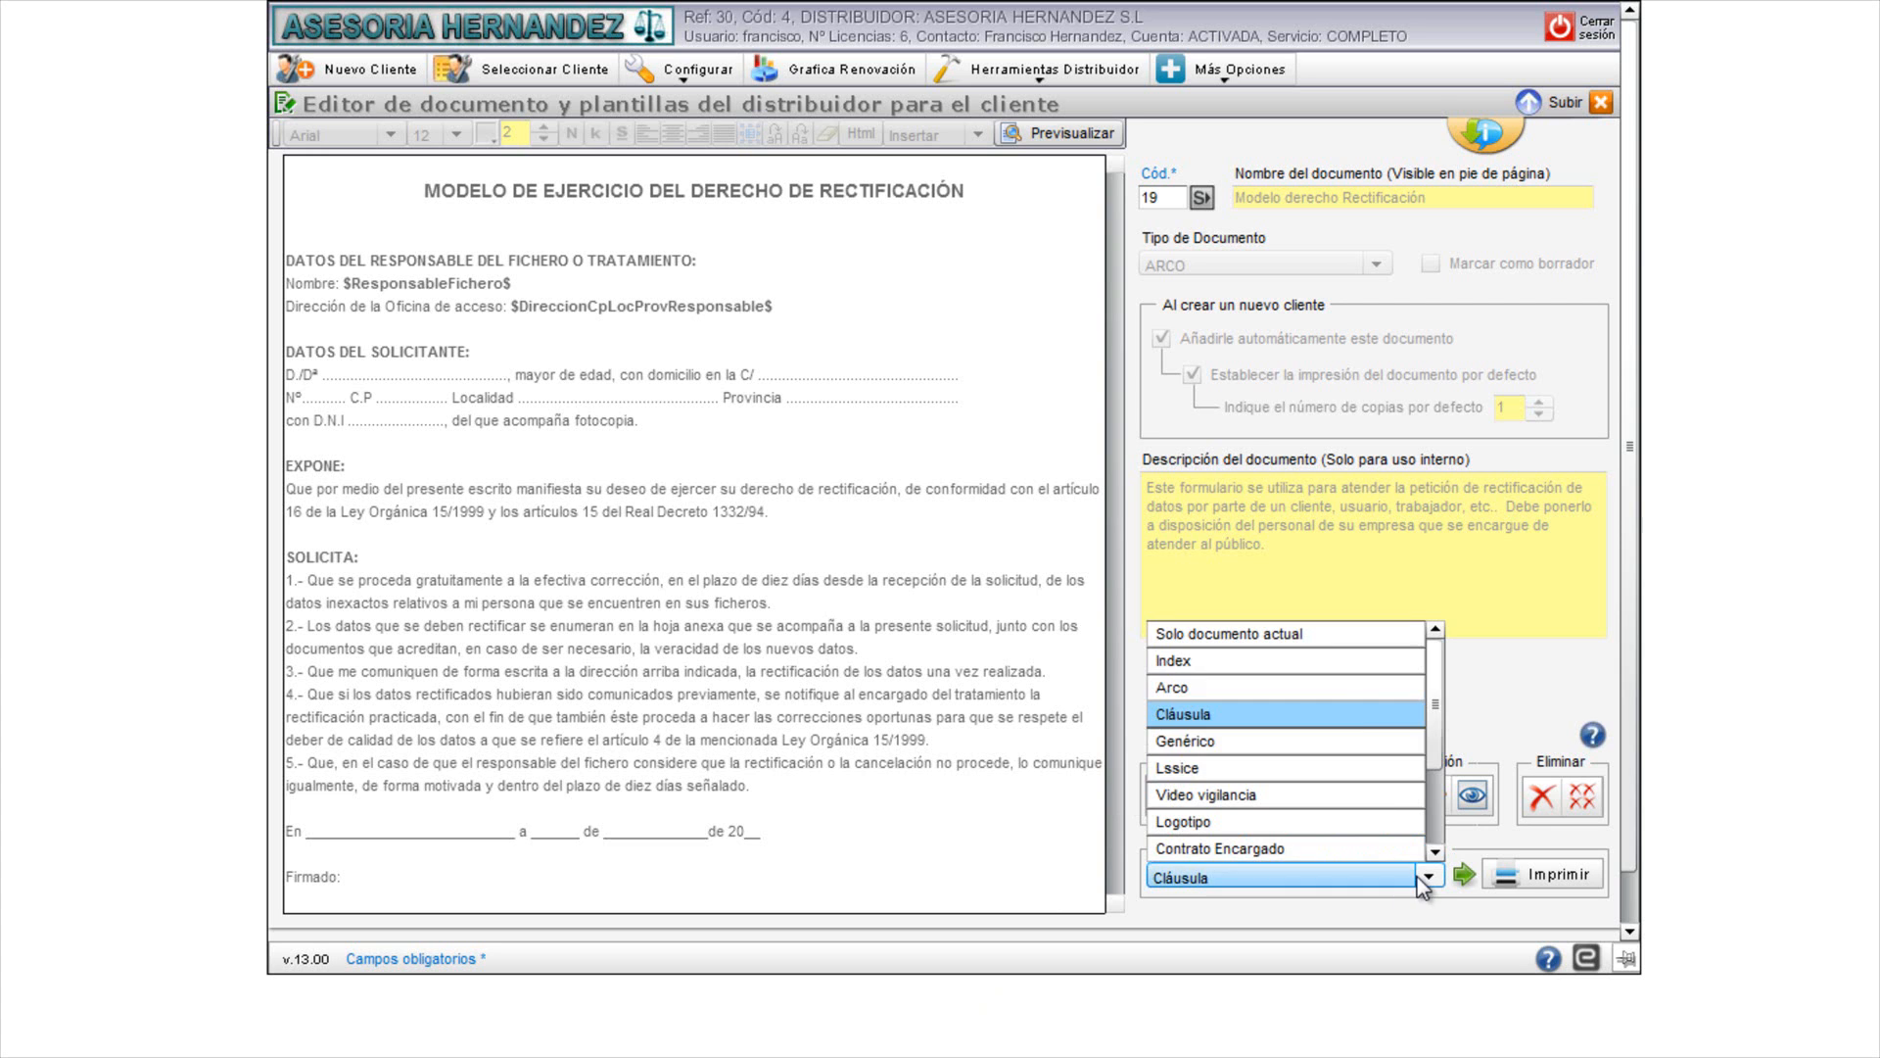
left_click(1314, 633)
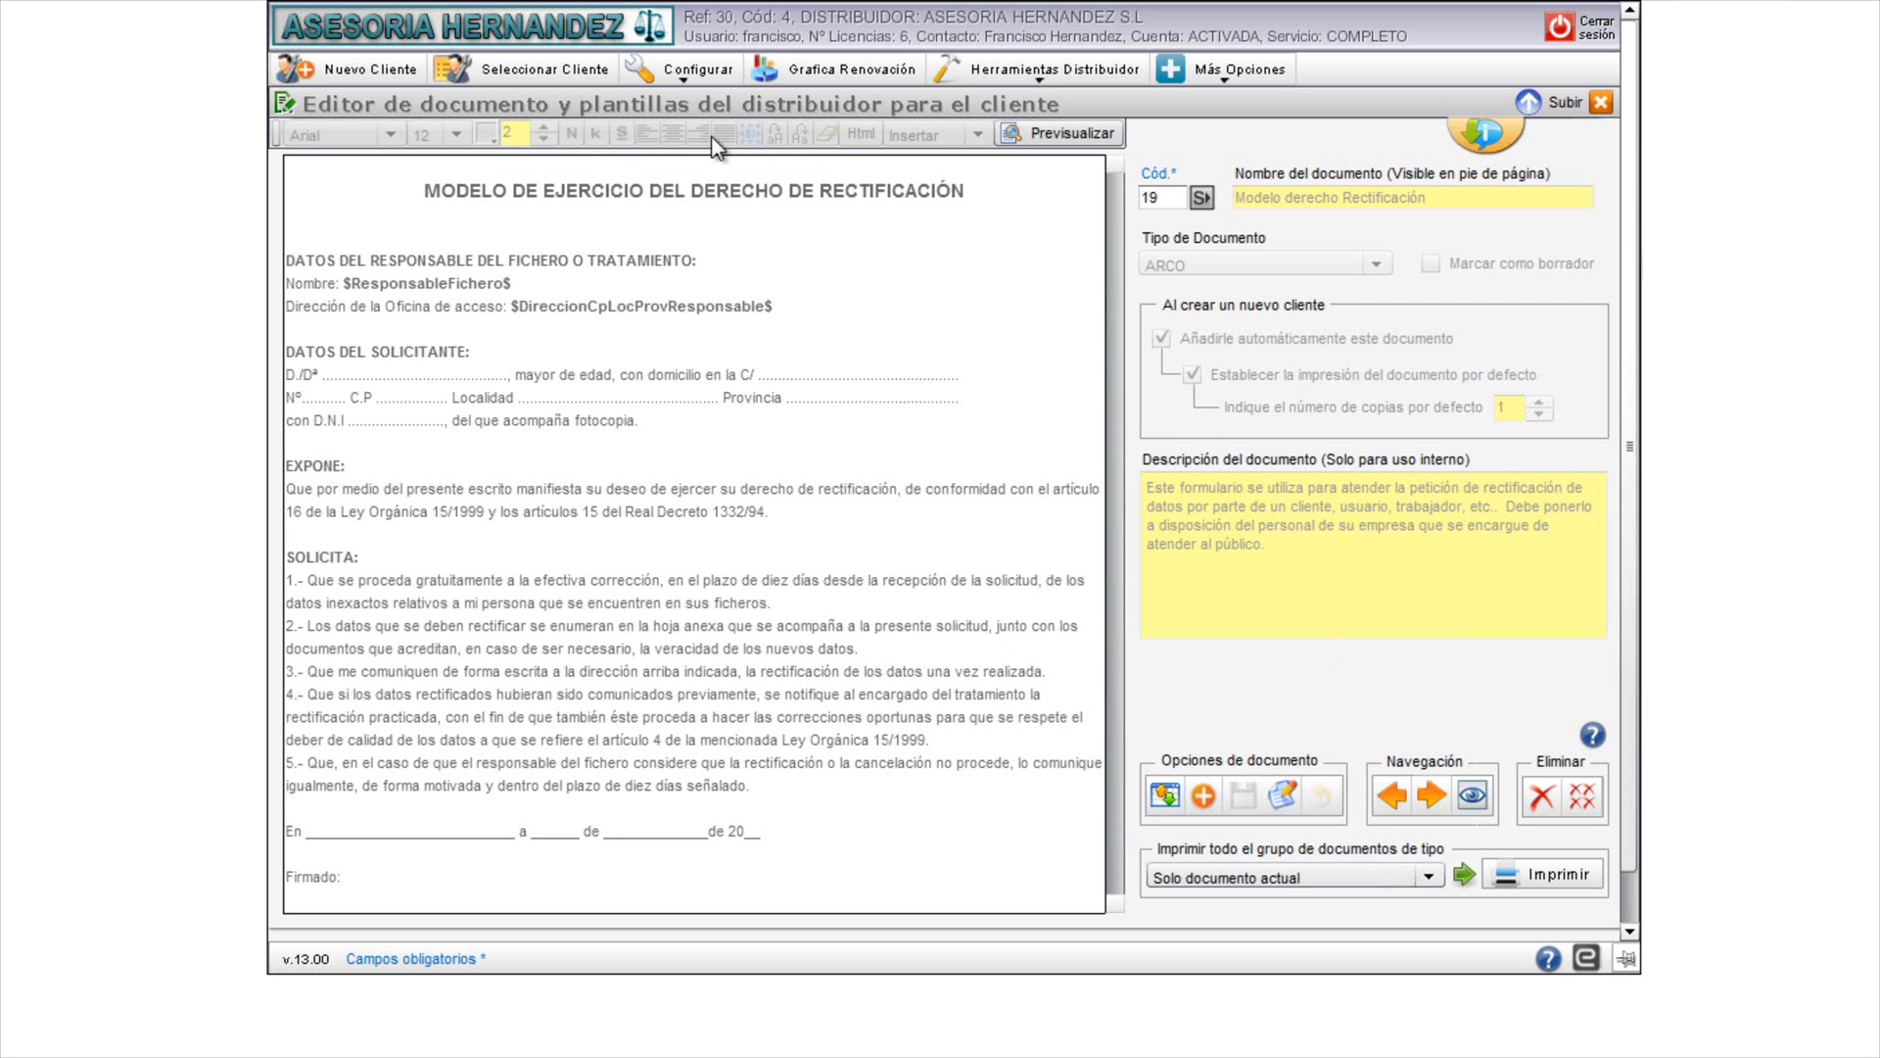
Step: Put Modelo derecho Rectificación in edit mode and view the description of $FicherosResponsable$ in the list of available variables
left_click(1283, 799)
left_click(978, 144)
left_click(960, 186)
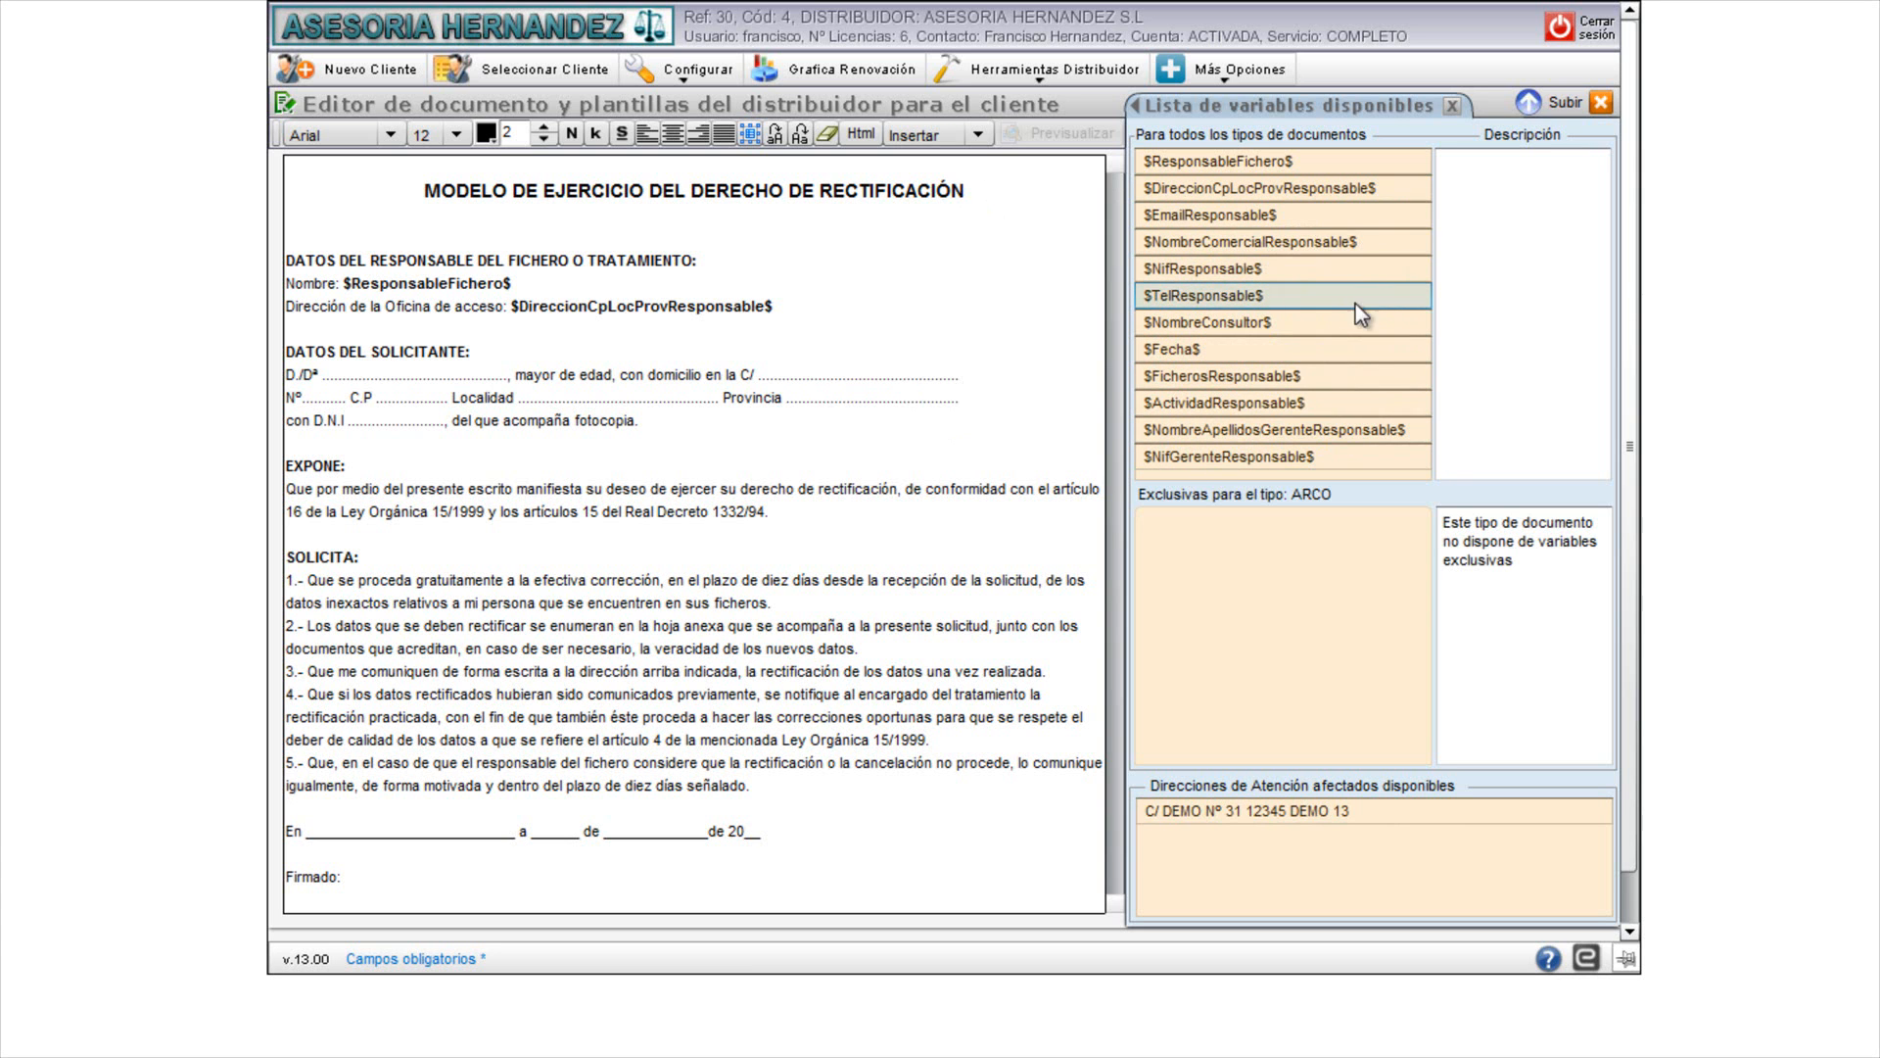
left_click(1268, 387)
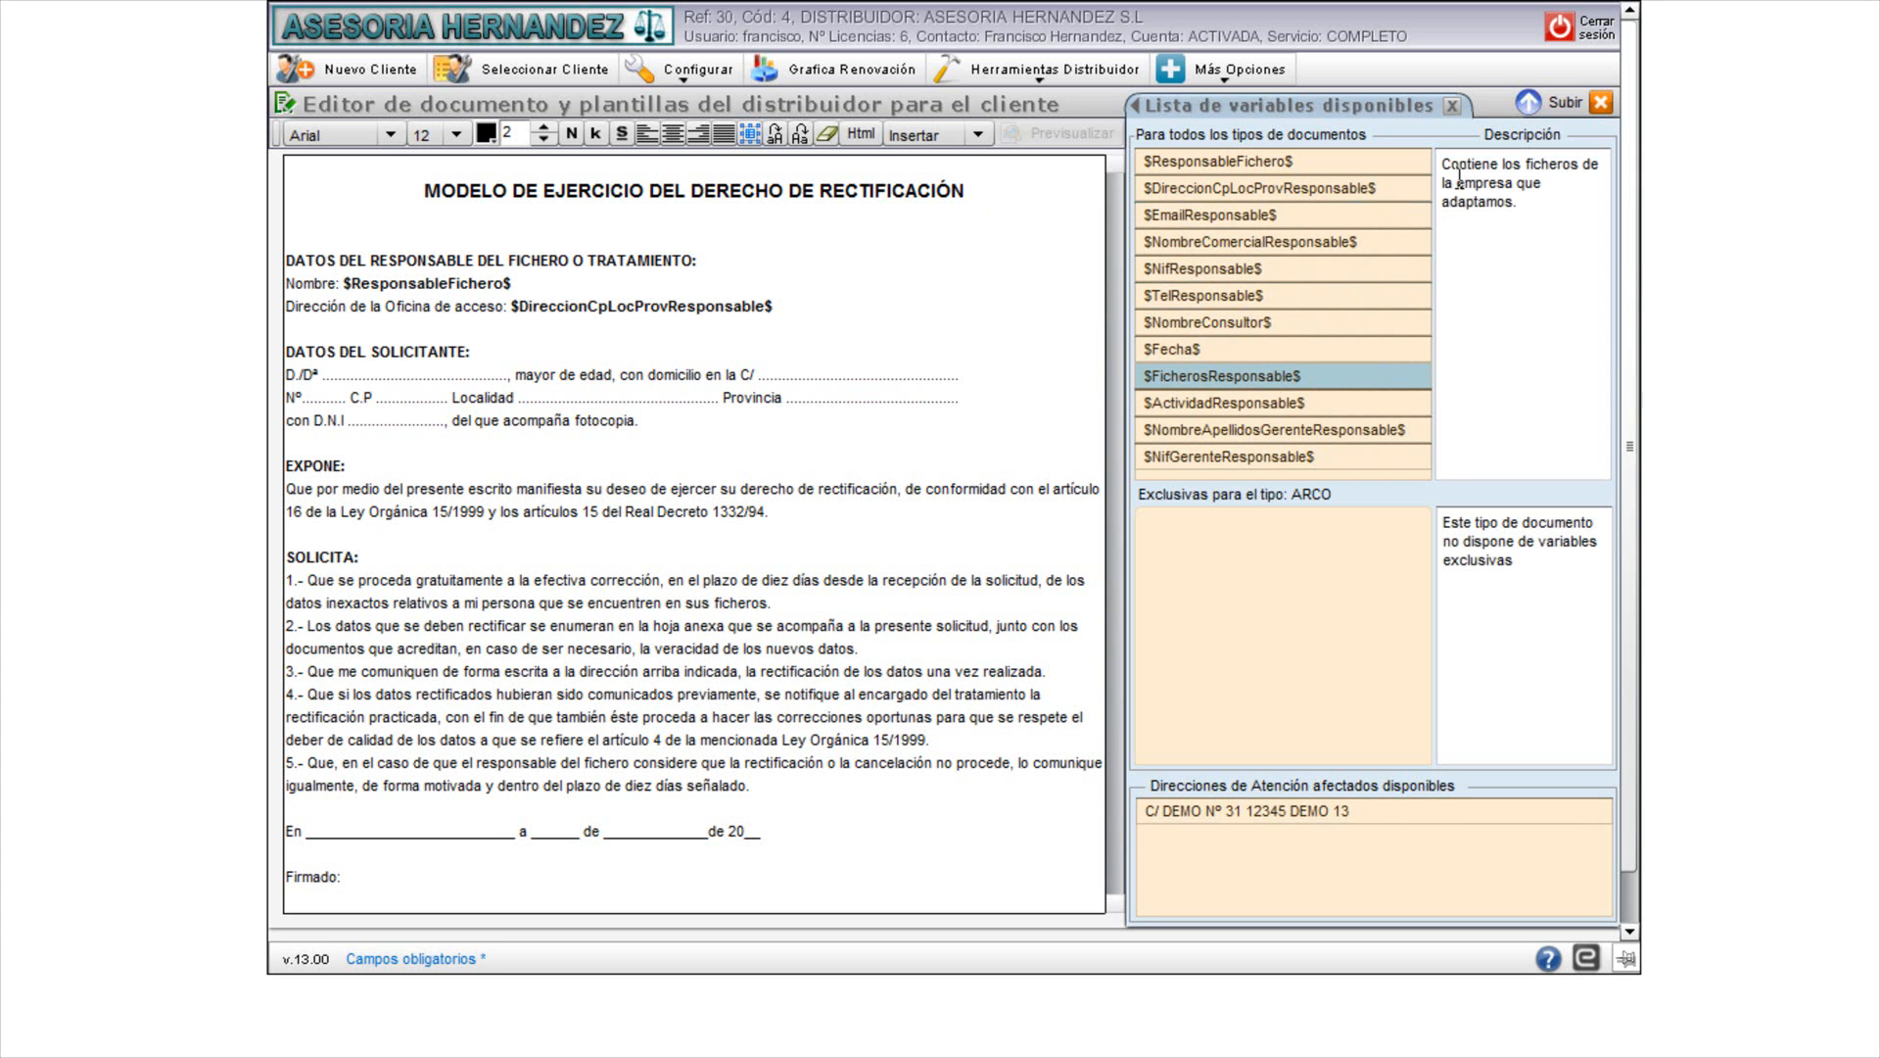
left_click(1453, 106)
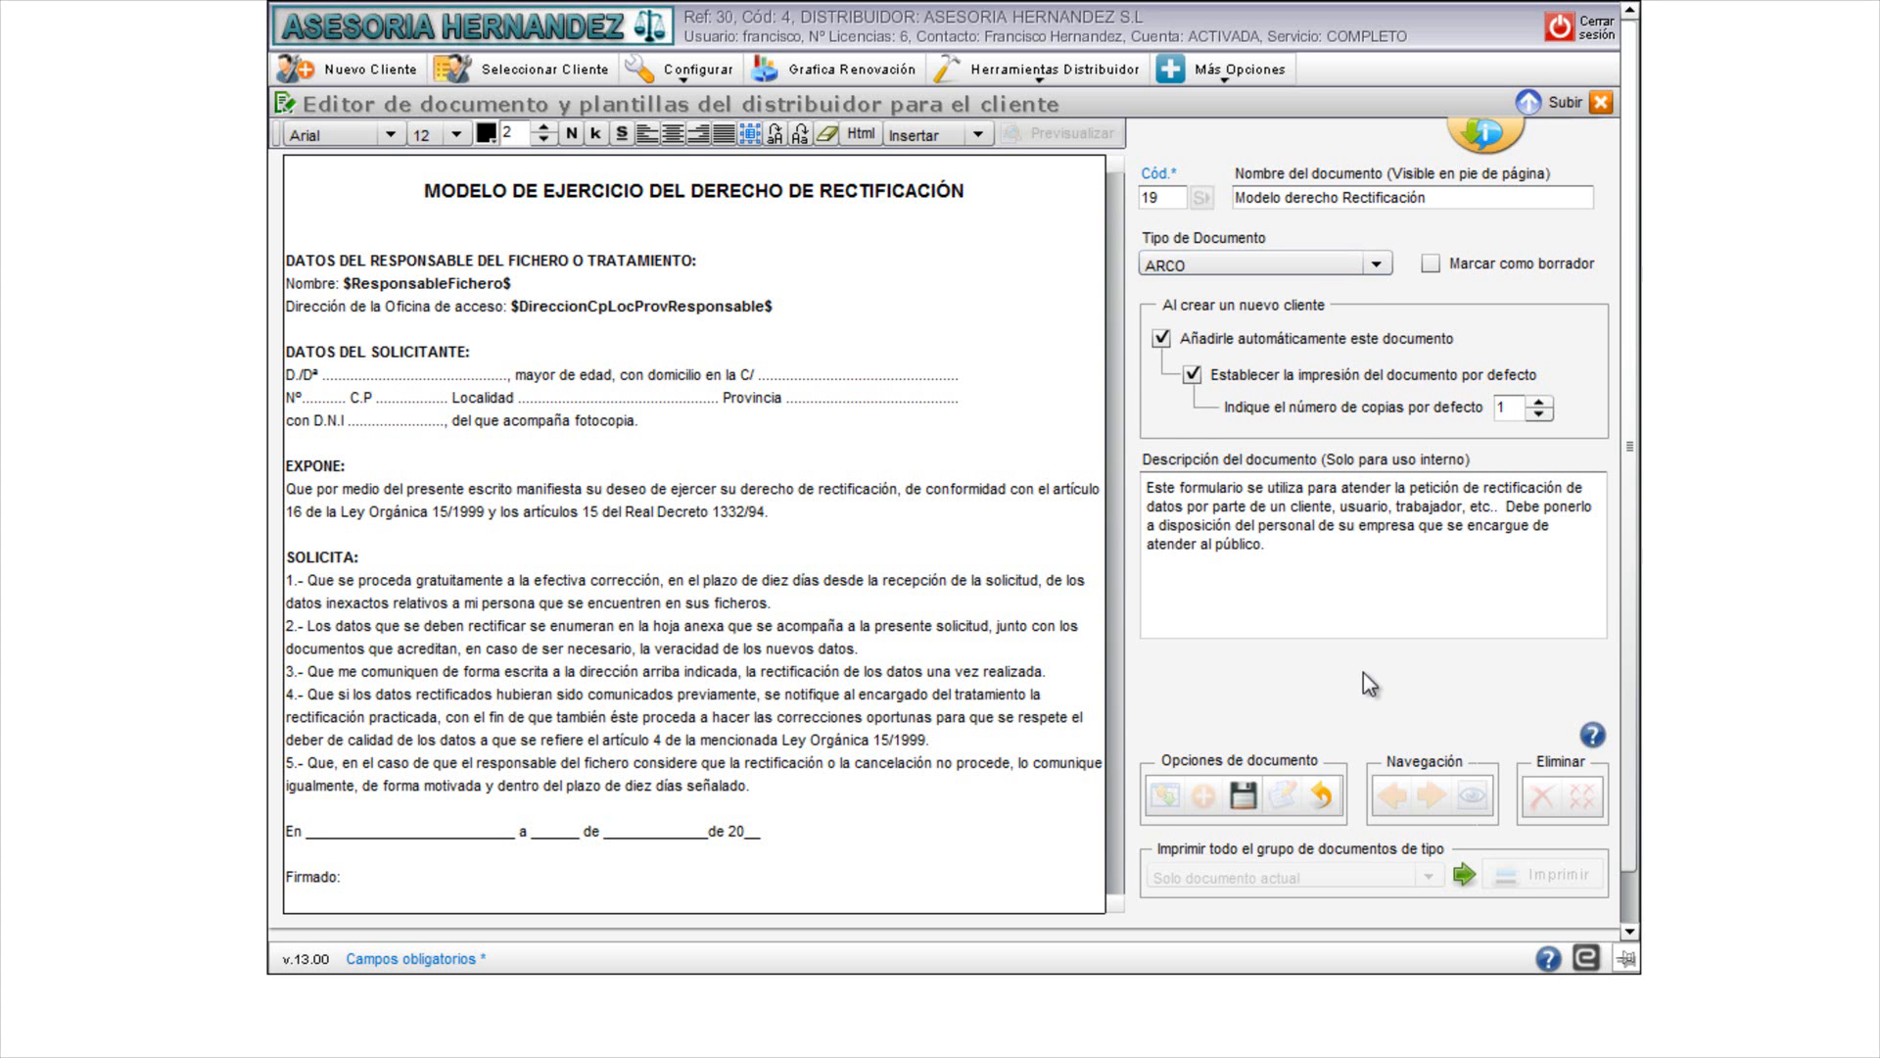
Step: Leave edit mode and create a new document named CONTRATO USUARIOS DEMO with document type TRABAJADORES o USUARIOS
left_click(1324, 795)
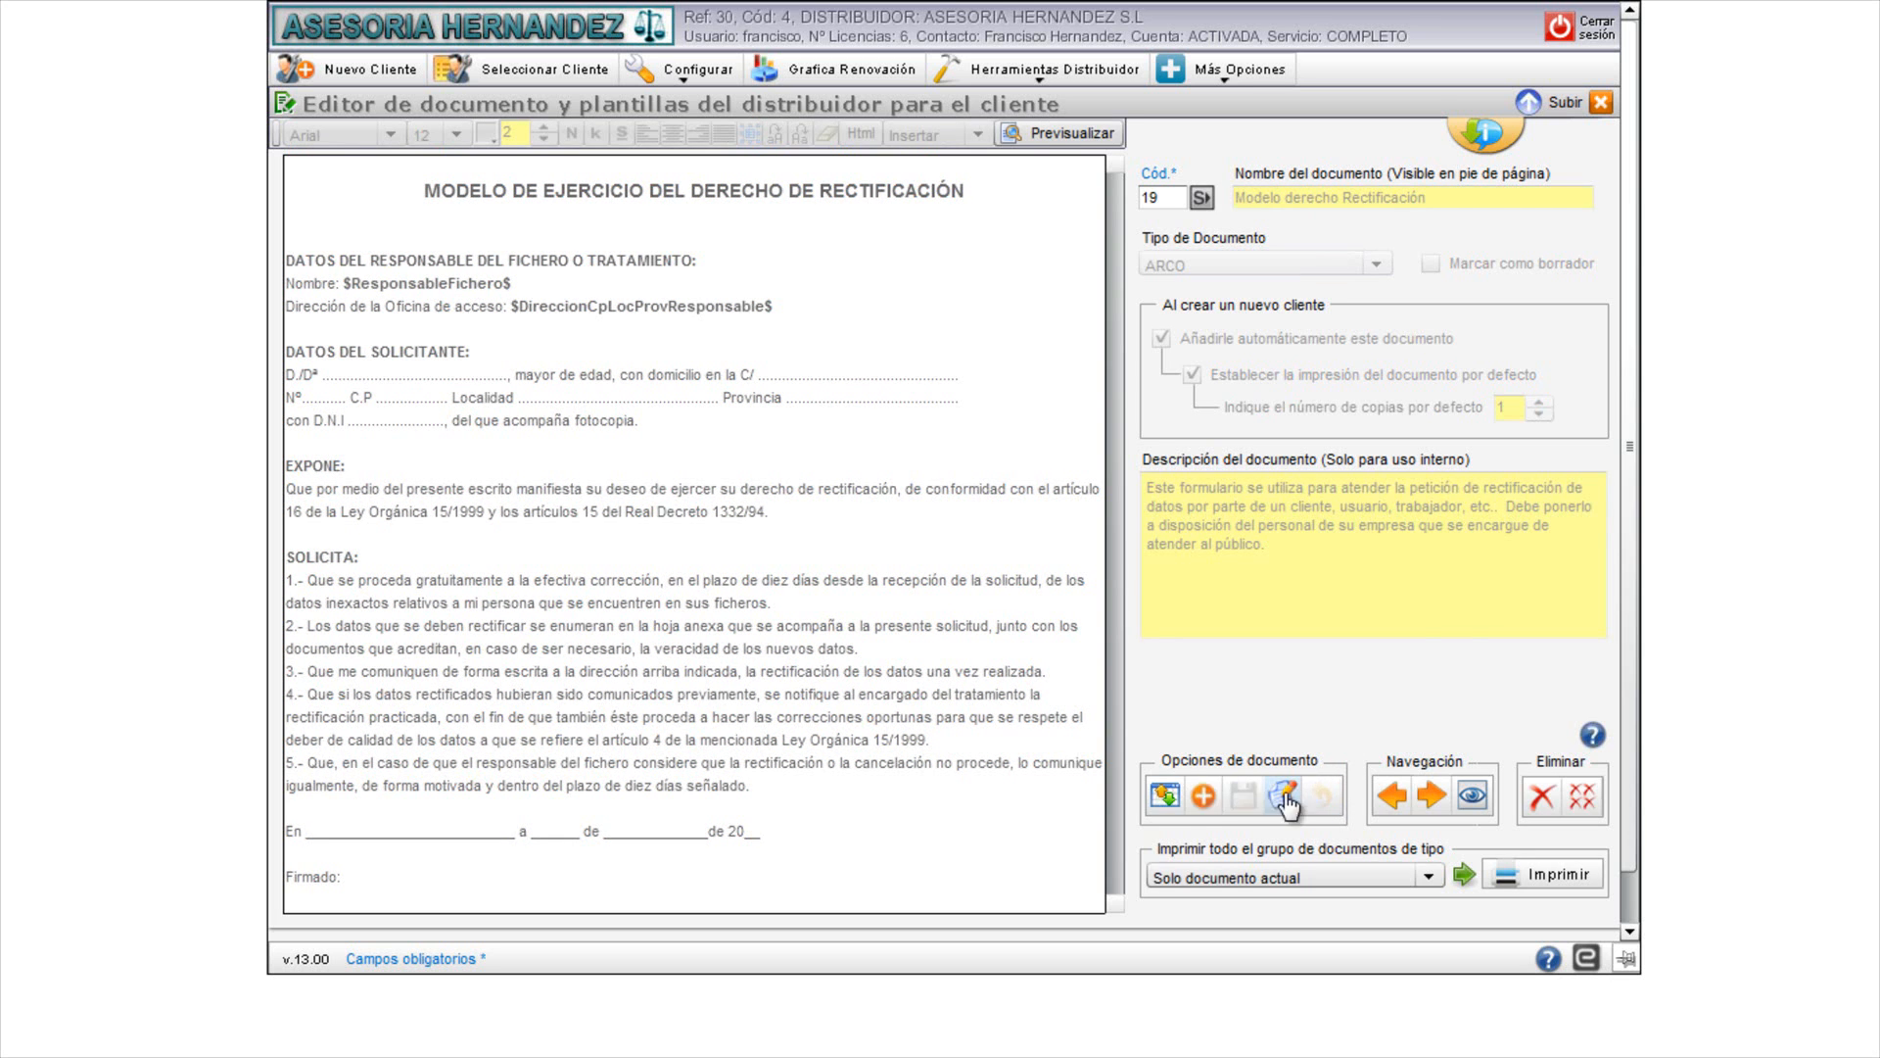
left_click(1203, 797)
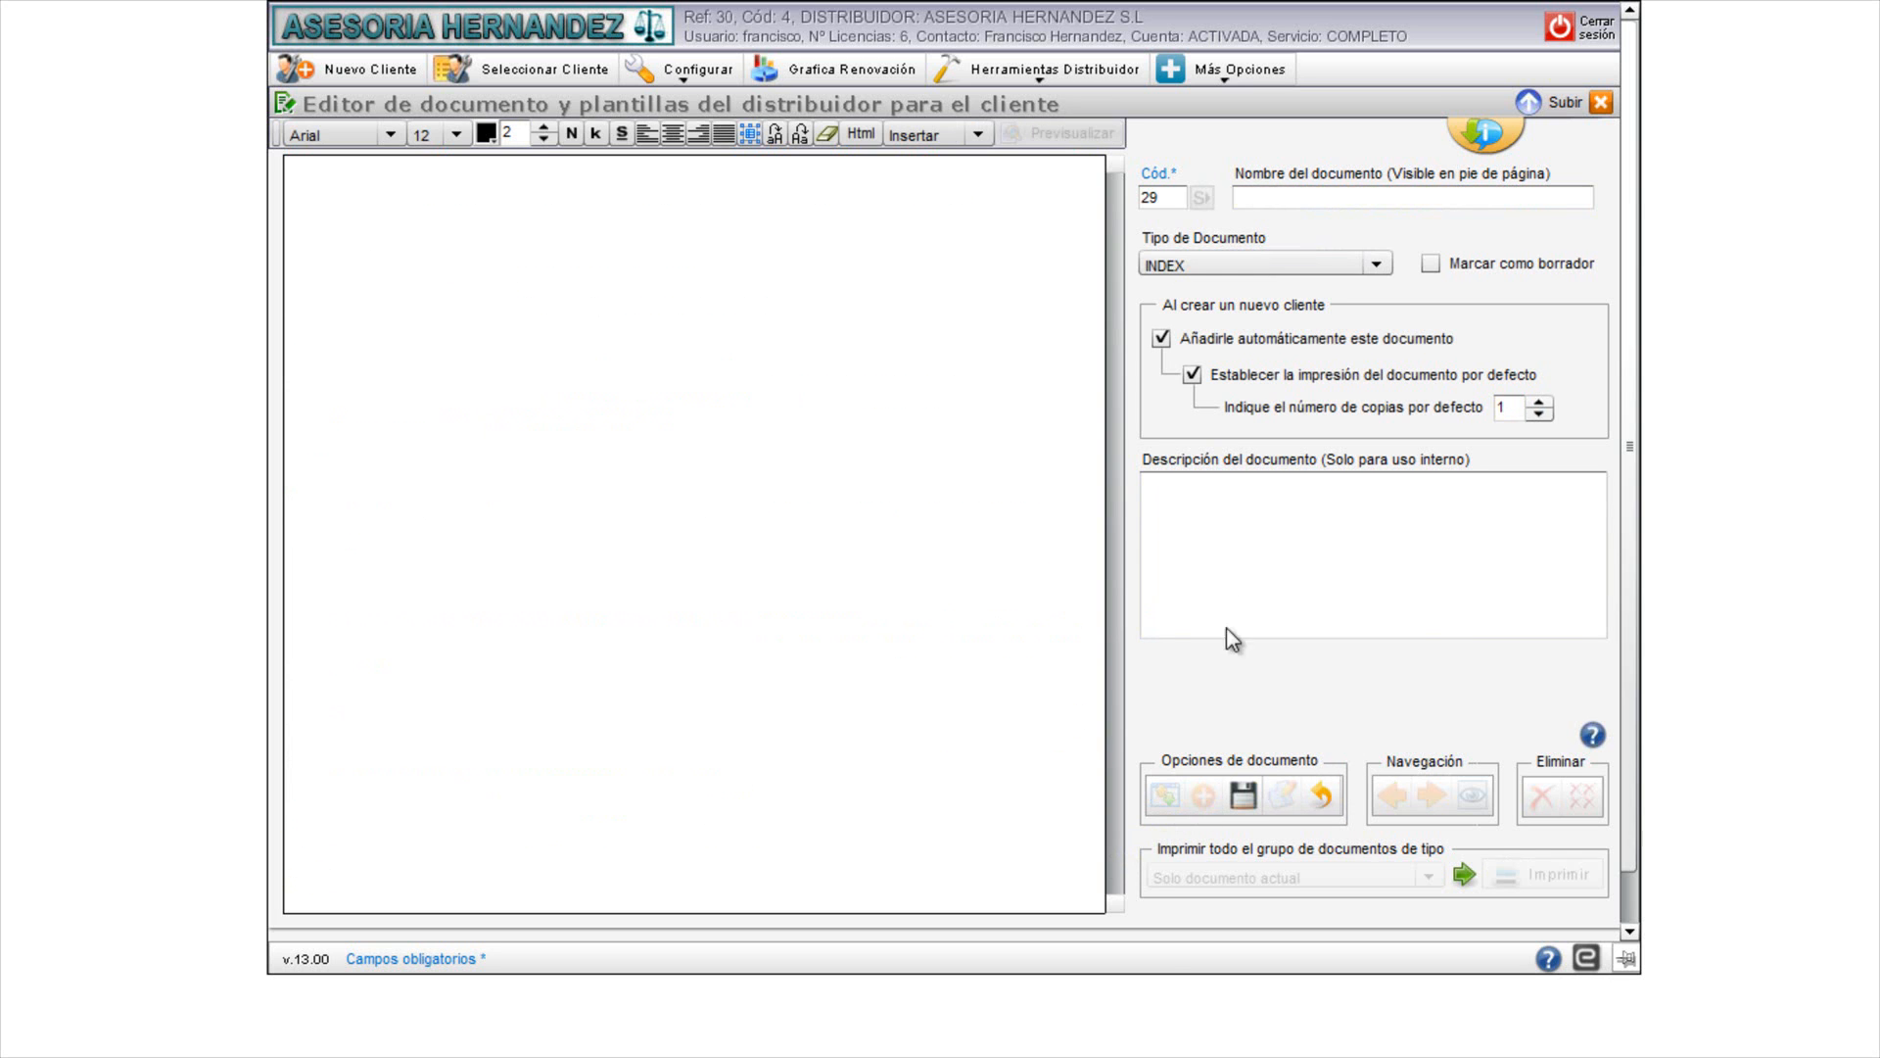
left_click(1260, 203)
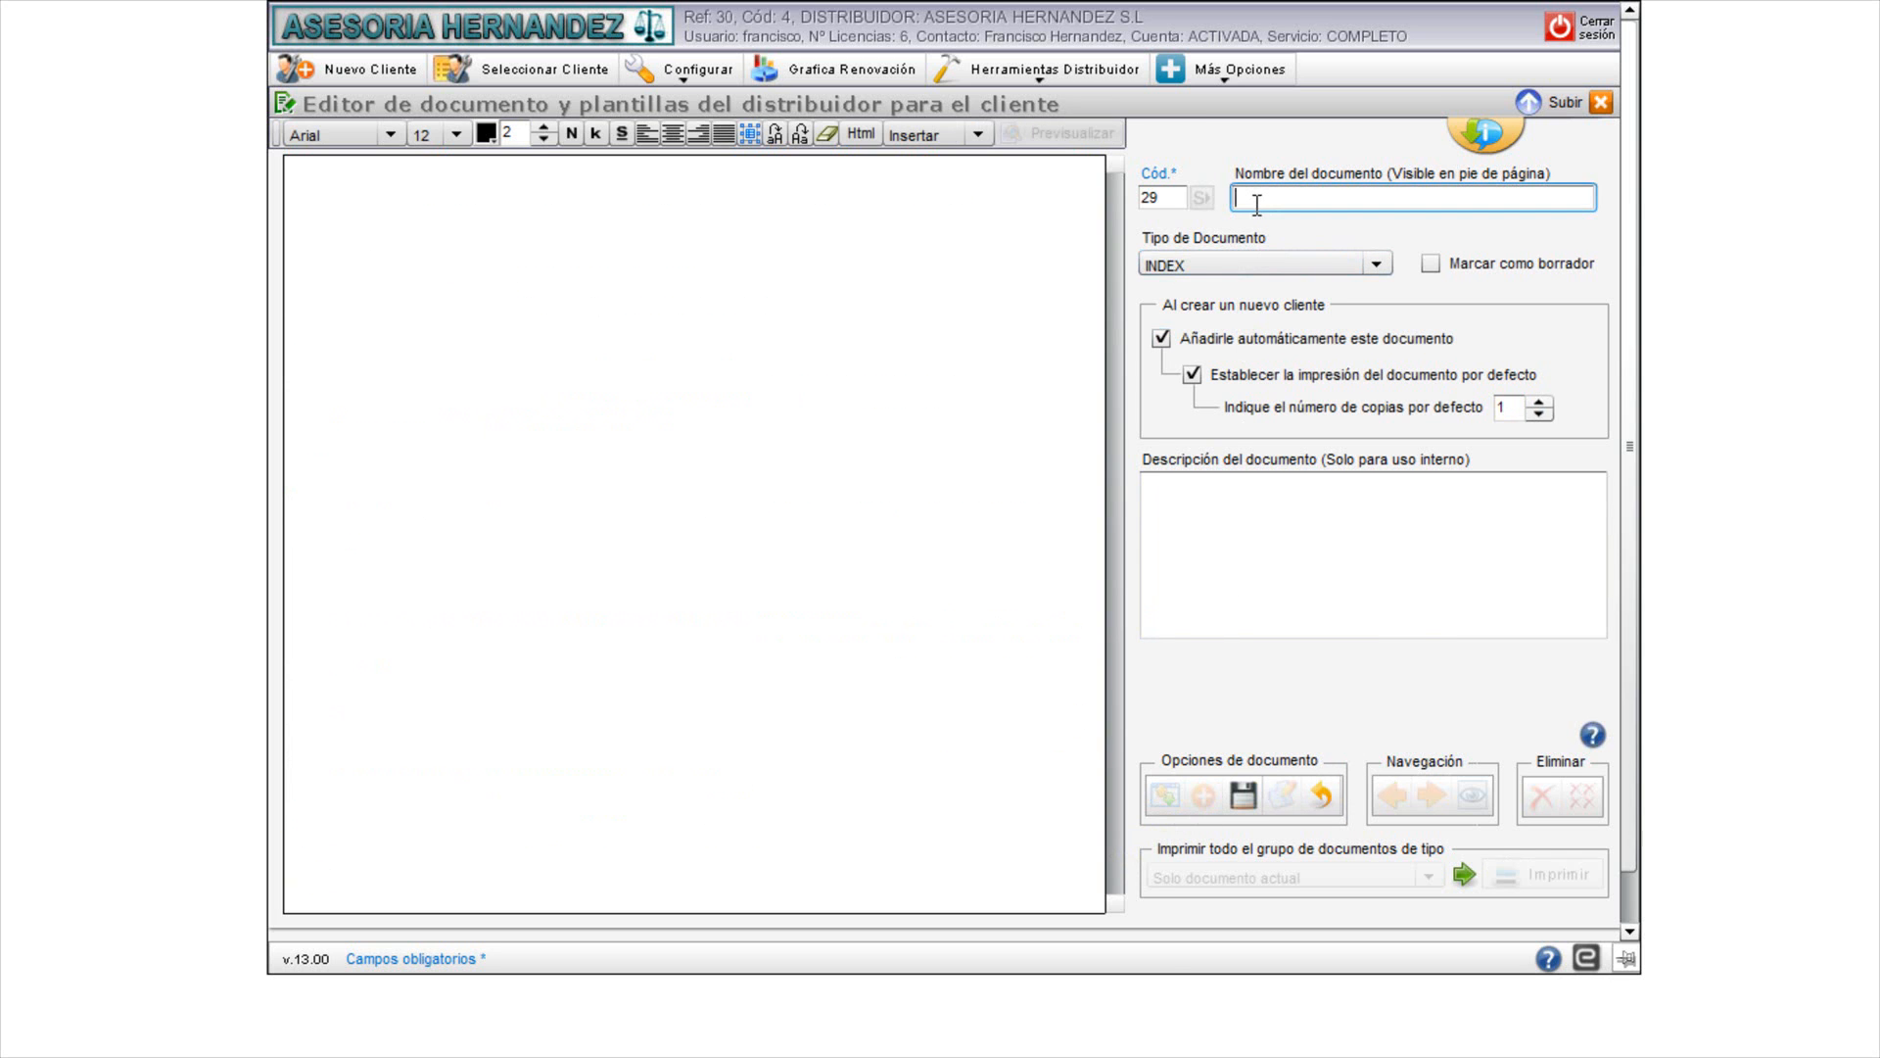
type("CONTRATO USUARIOS DEMO")
left_click(1379, 264)
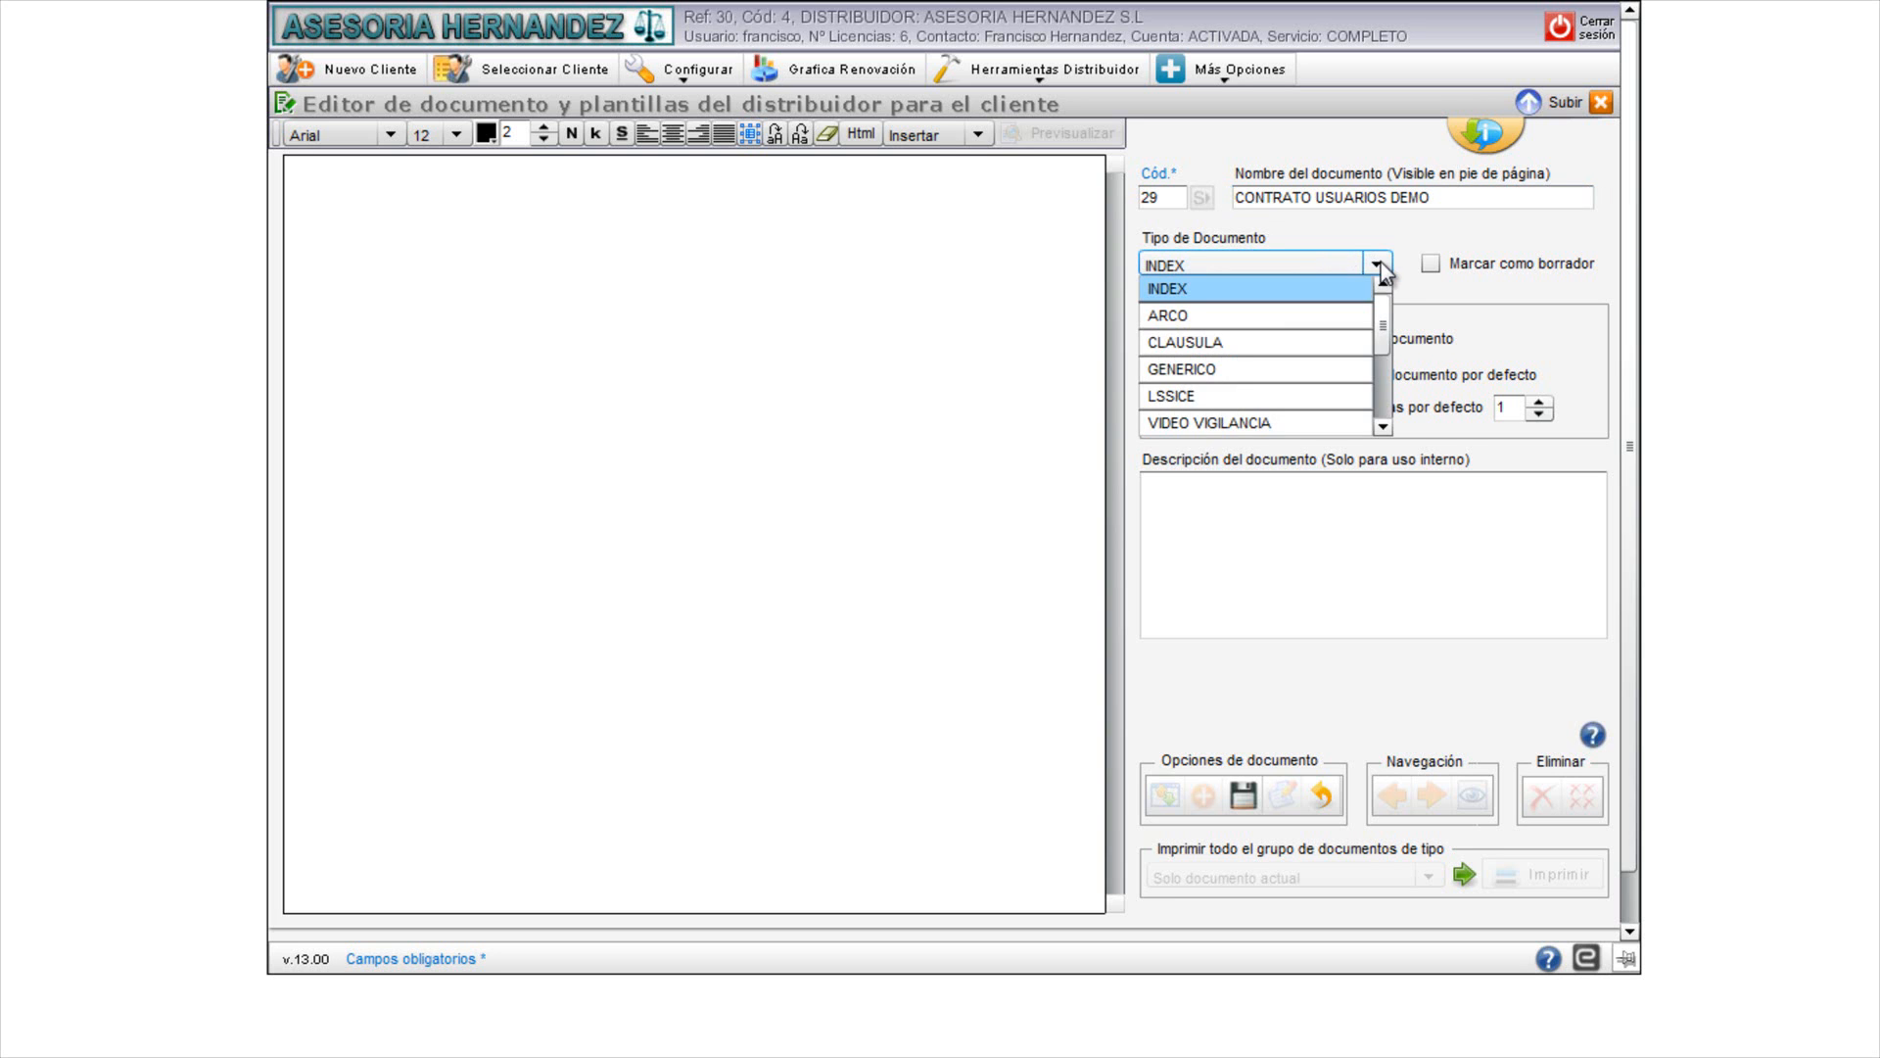
left_click_drag(1384, 318, 1382, 382)
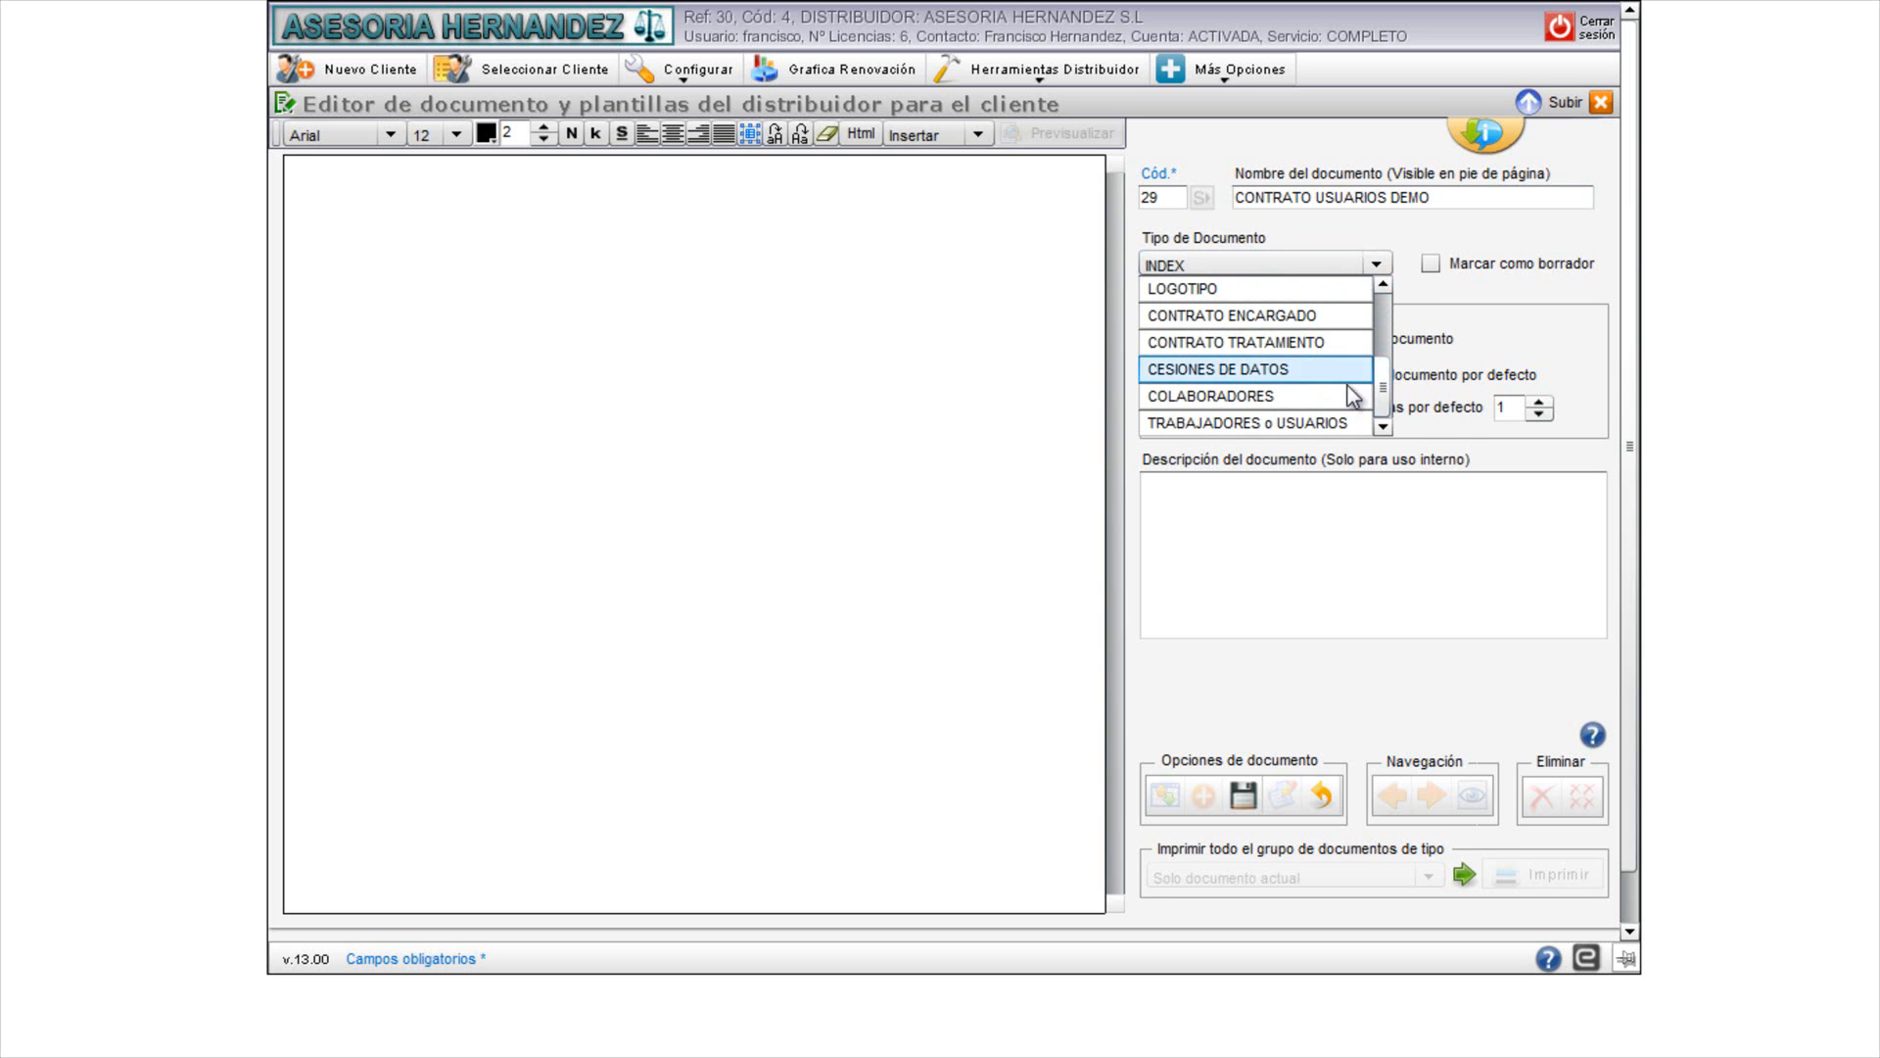
left_click(1267, 423)
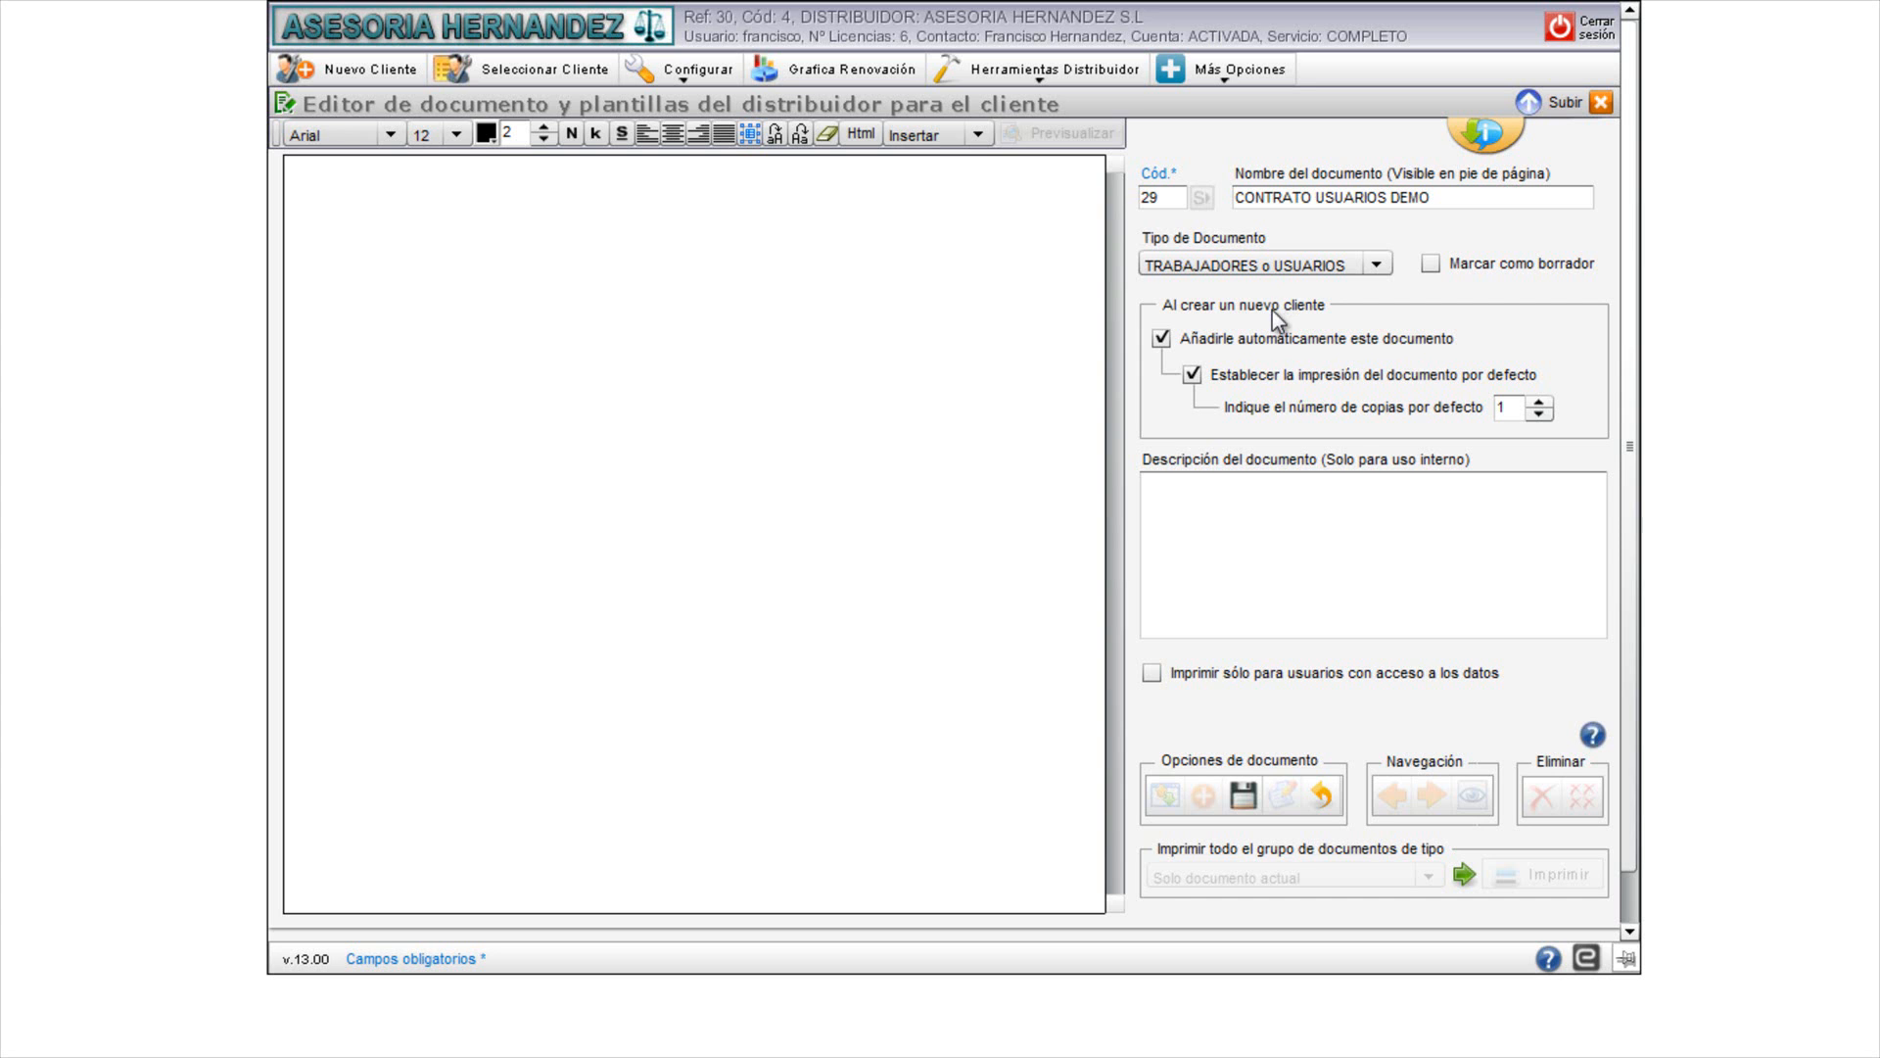
Step: Set the default number of copies to 2 and enter the description DOCUMENTO DEMO DE USUARIOS
left_click(1508, 409)
left_click(1226, 499)
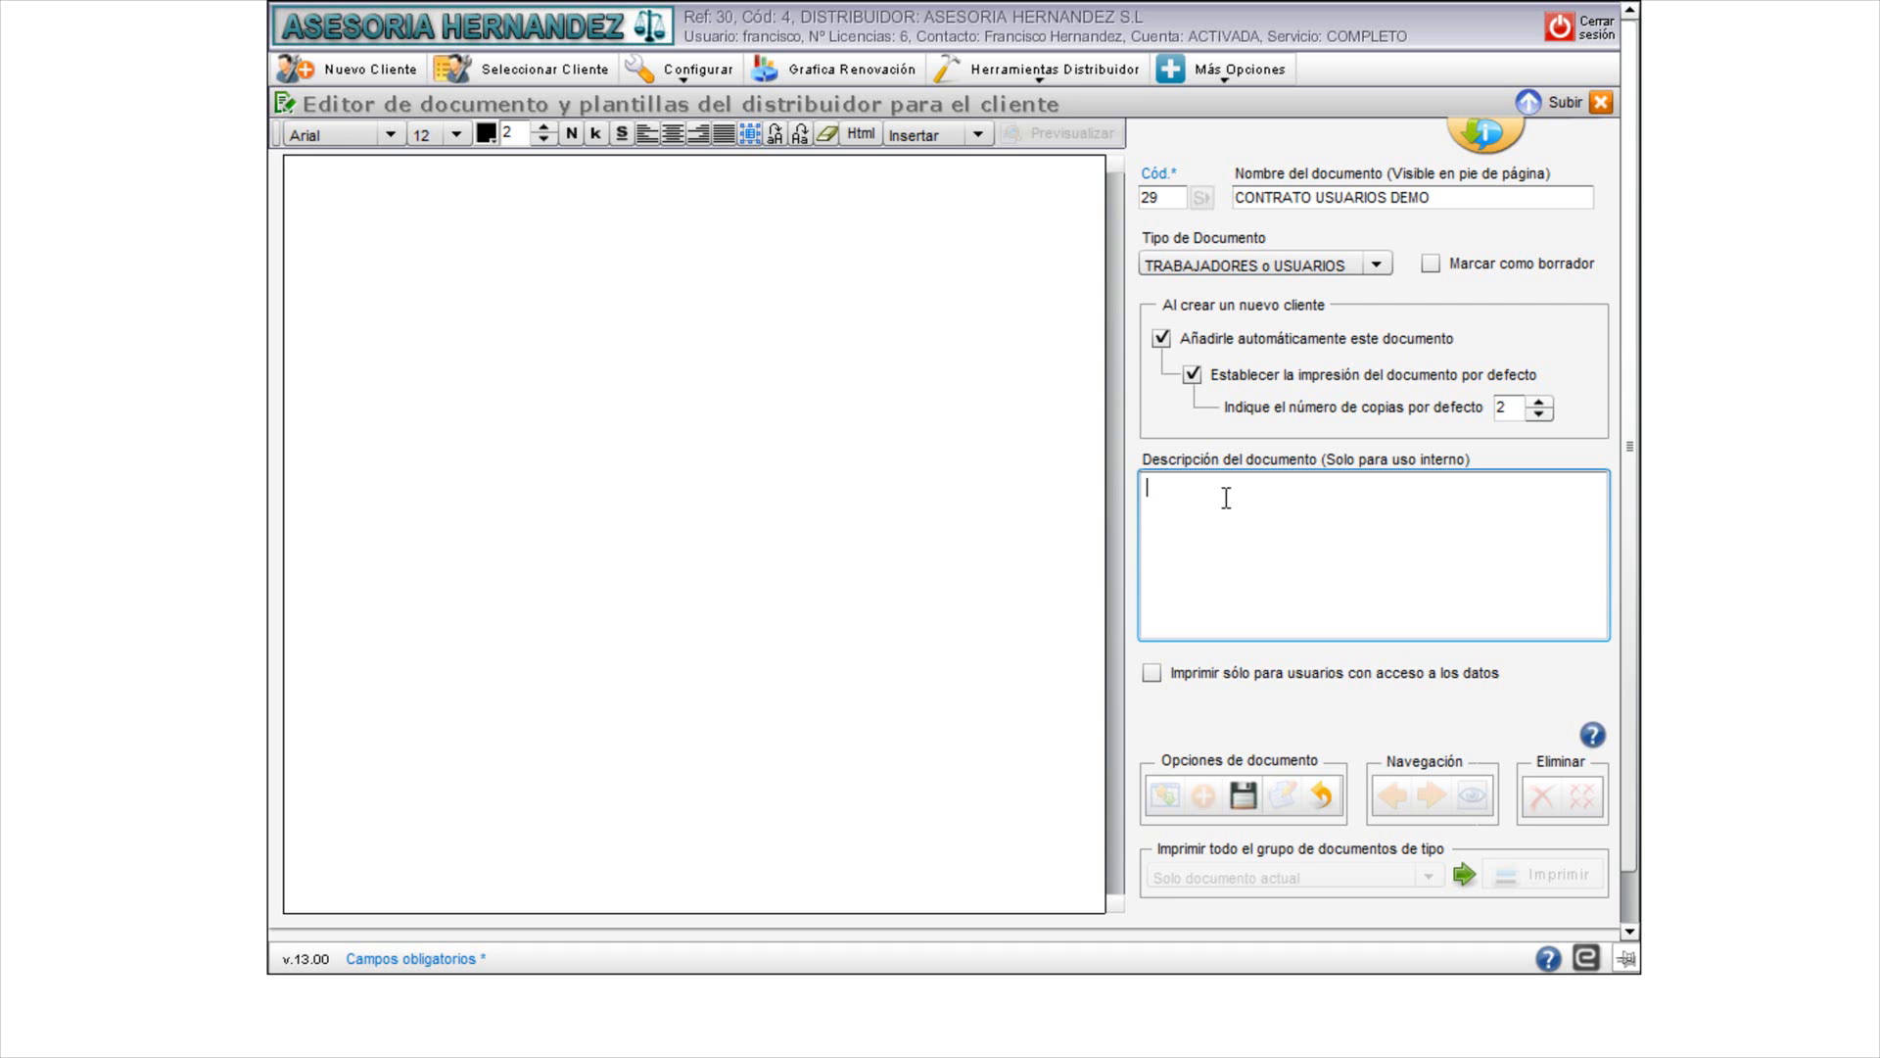
type("DOCUMENTO DEMO DE USUARIOS")
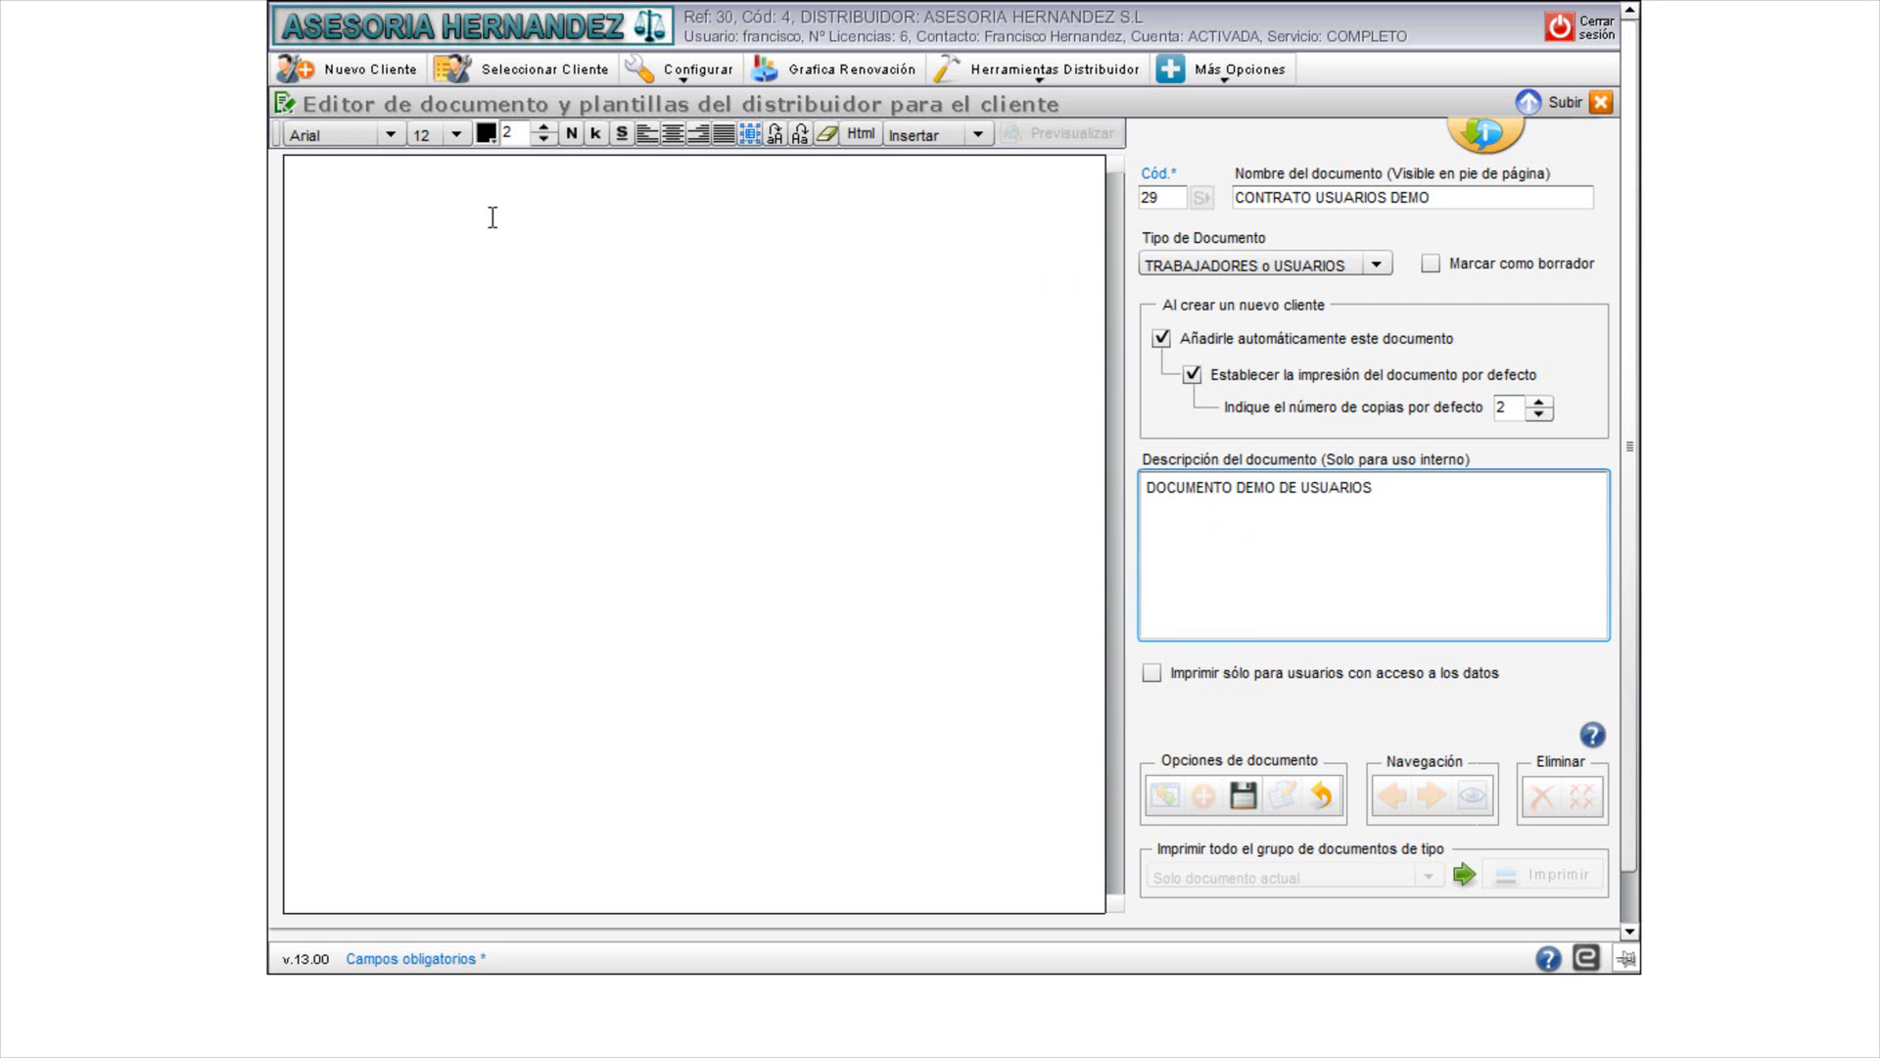
Step: Write the heading CONTRATO in the document body and centre it
left_click(435, 189)
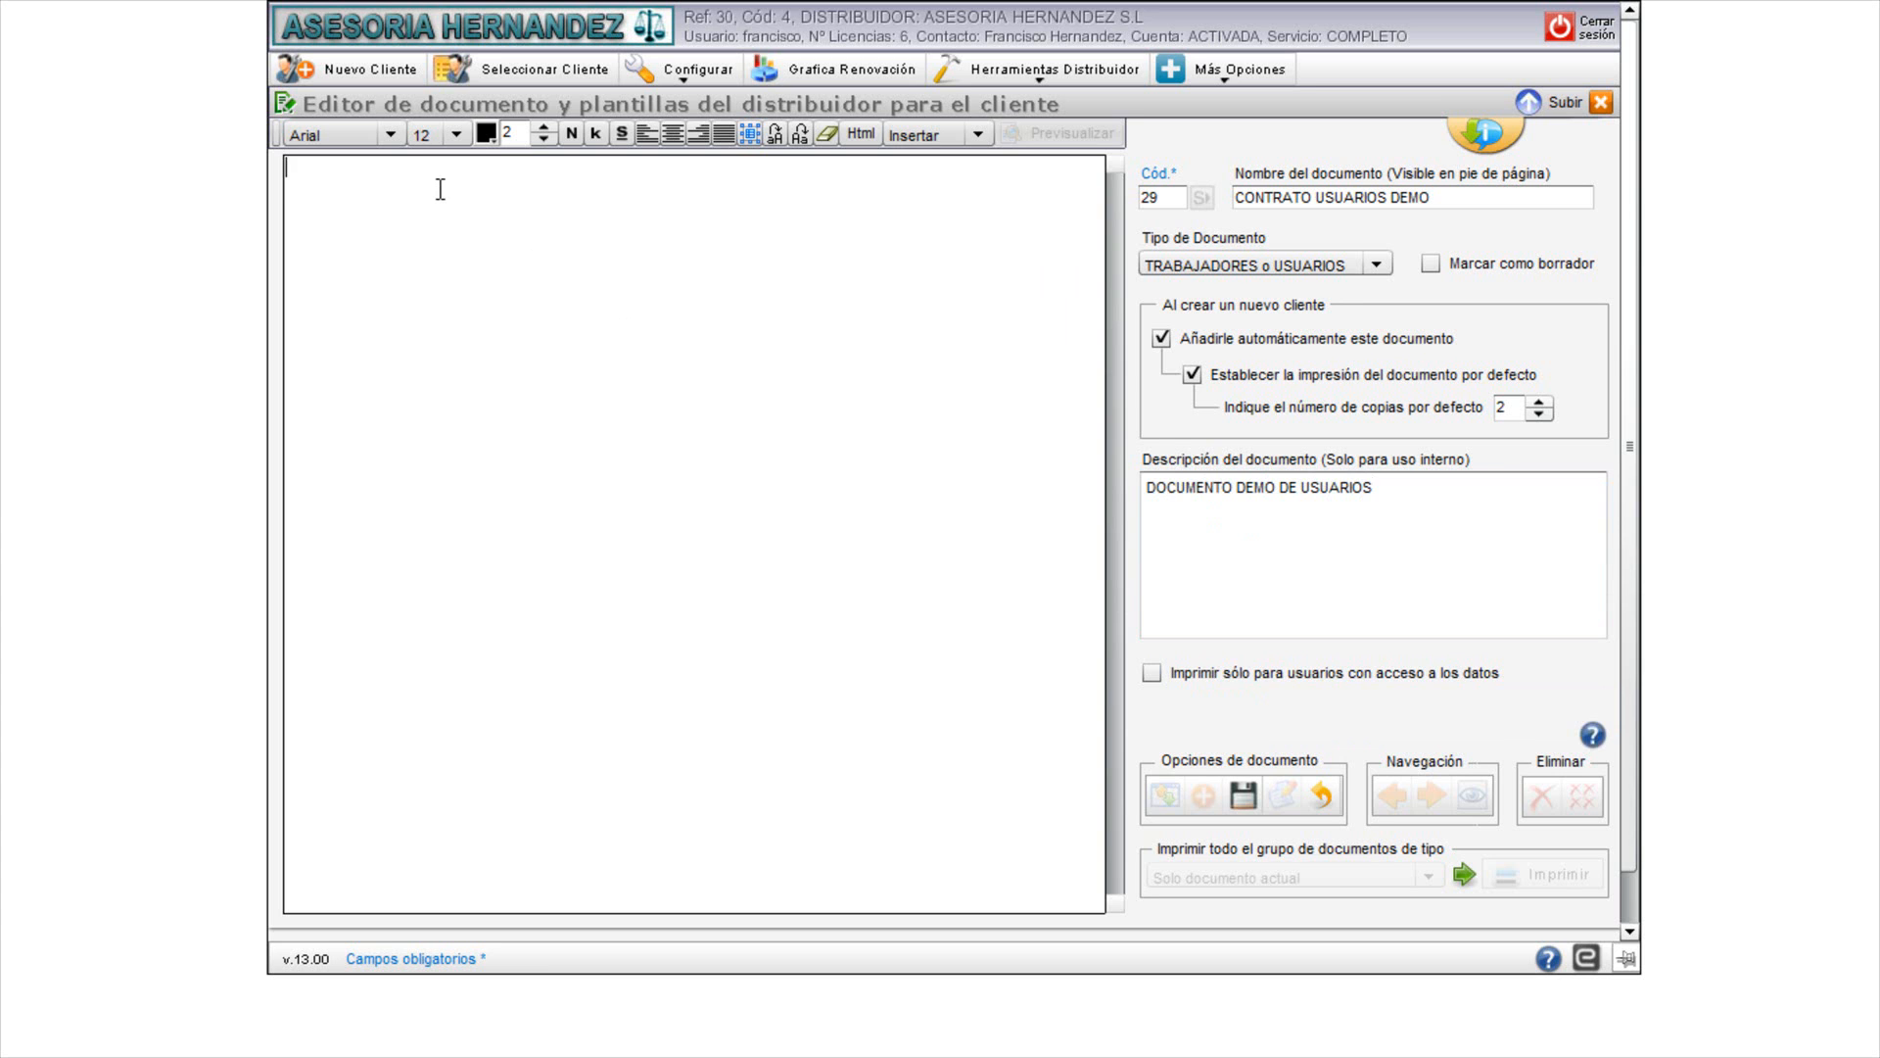
type("CONTRATO")
left_click_drag(378, 168, 283, 168)
left_click(674, 134)
left_click(678, 200)
Step: Add the line "Documento a firmar por el siguiente usuario o trabajdor:" below the heading
key("Return")
type("Documento a ")
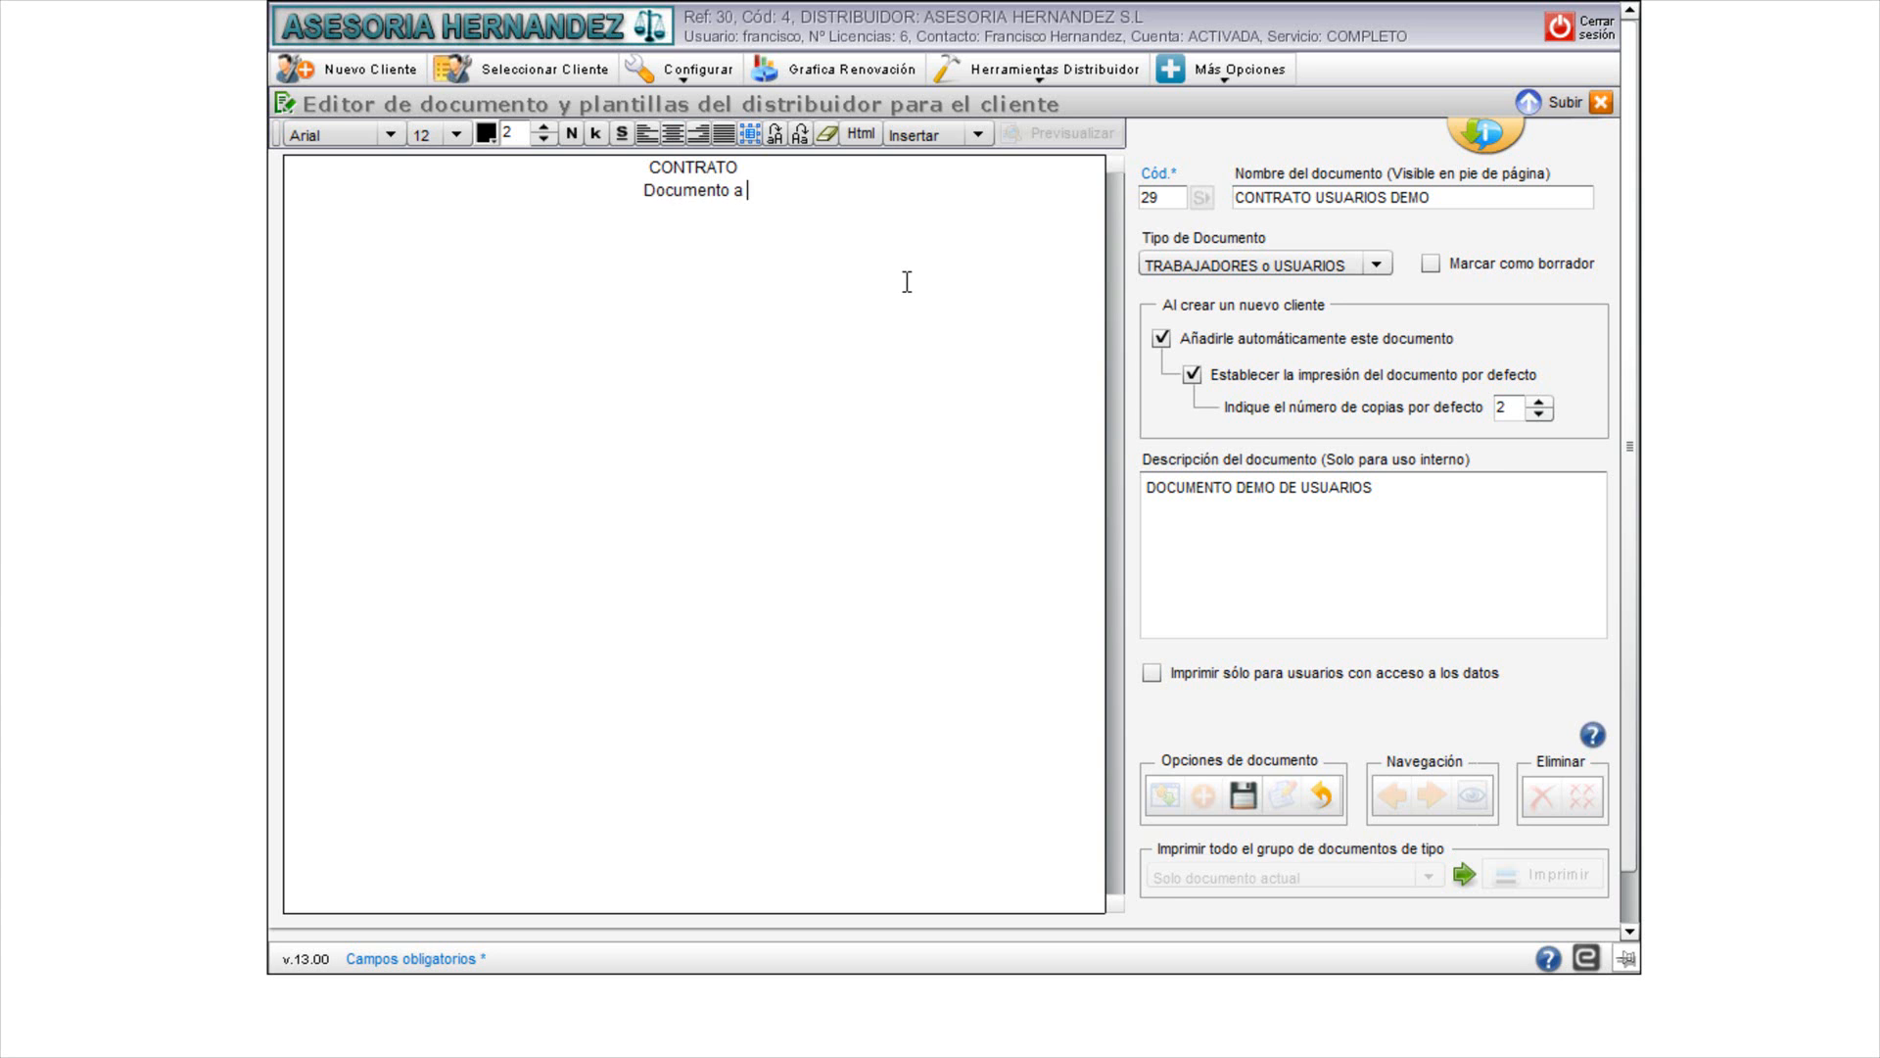
type("firmar por el si")
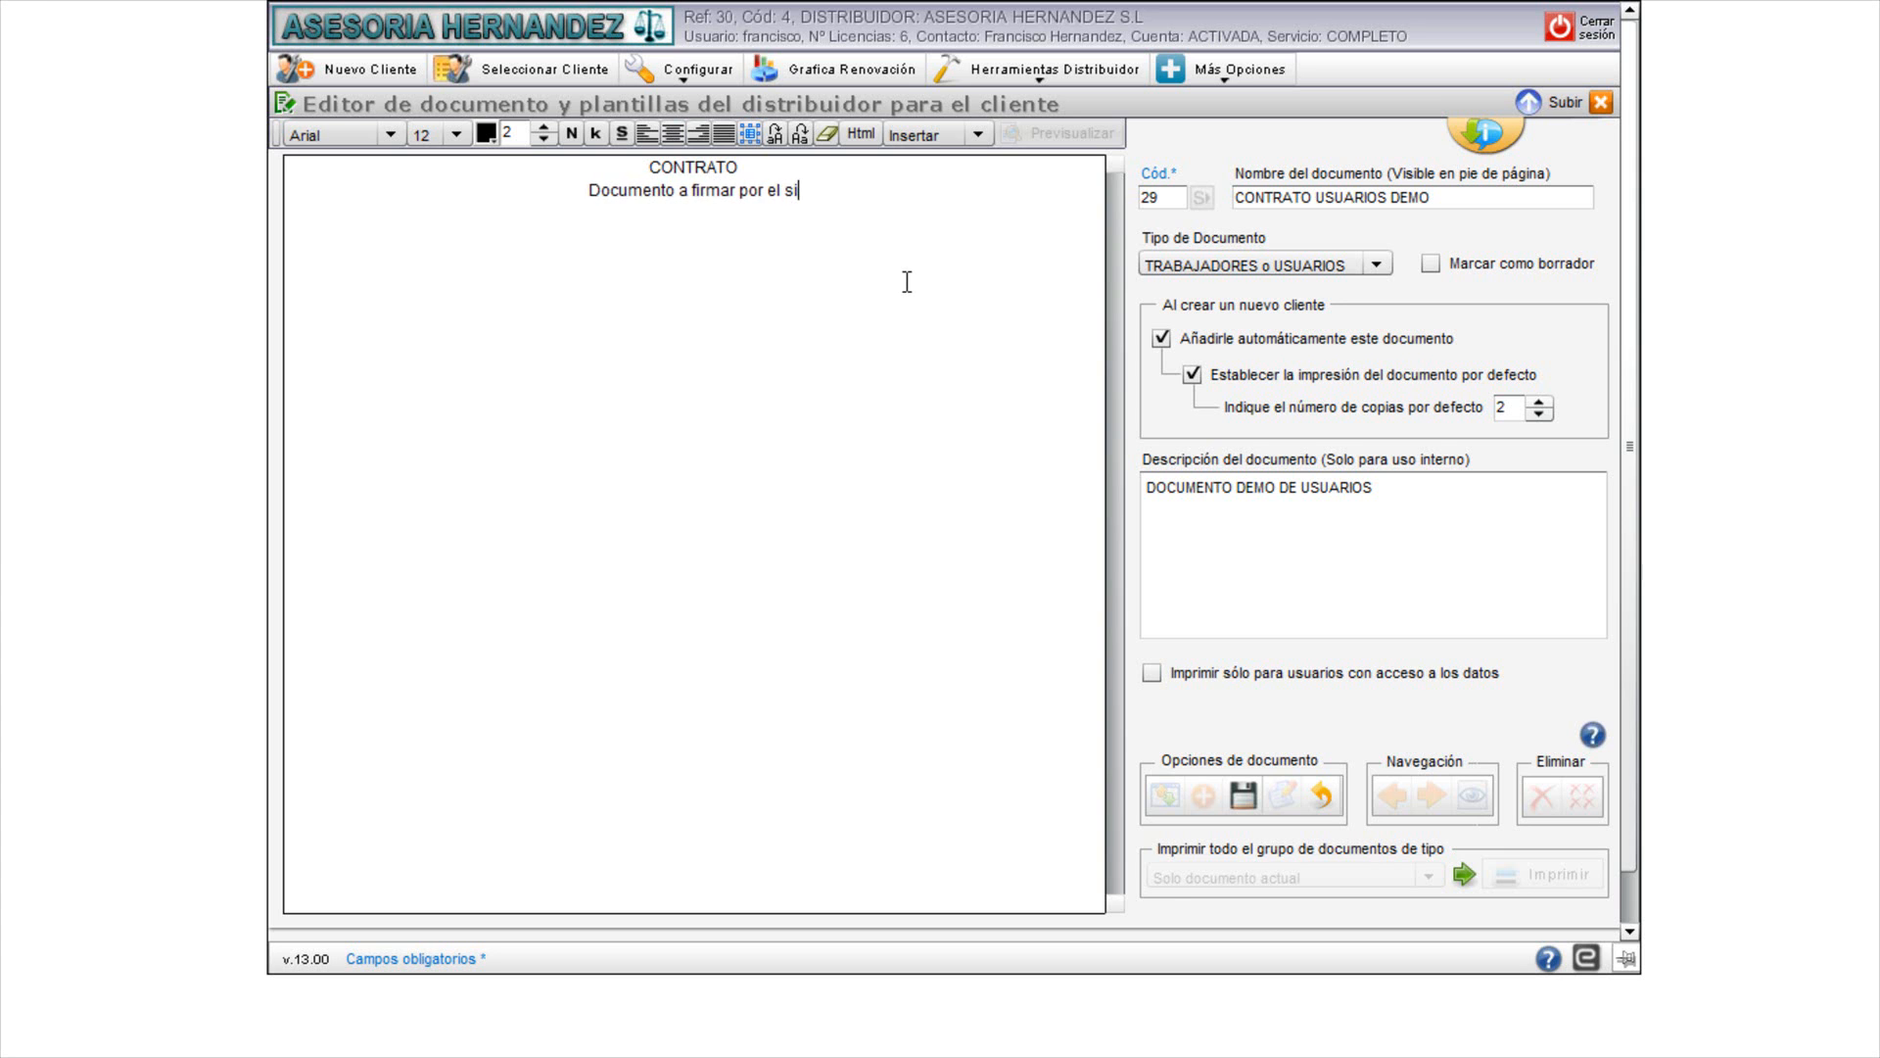
type("guiente usuario o trabajdor:")
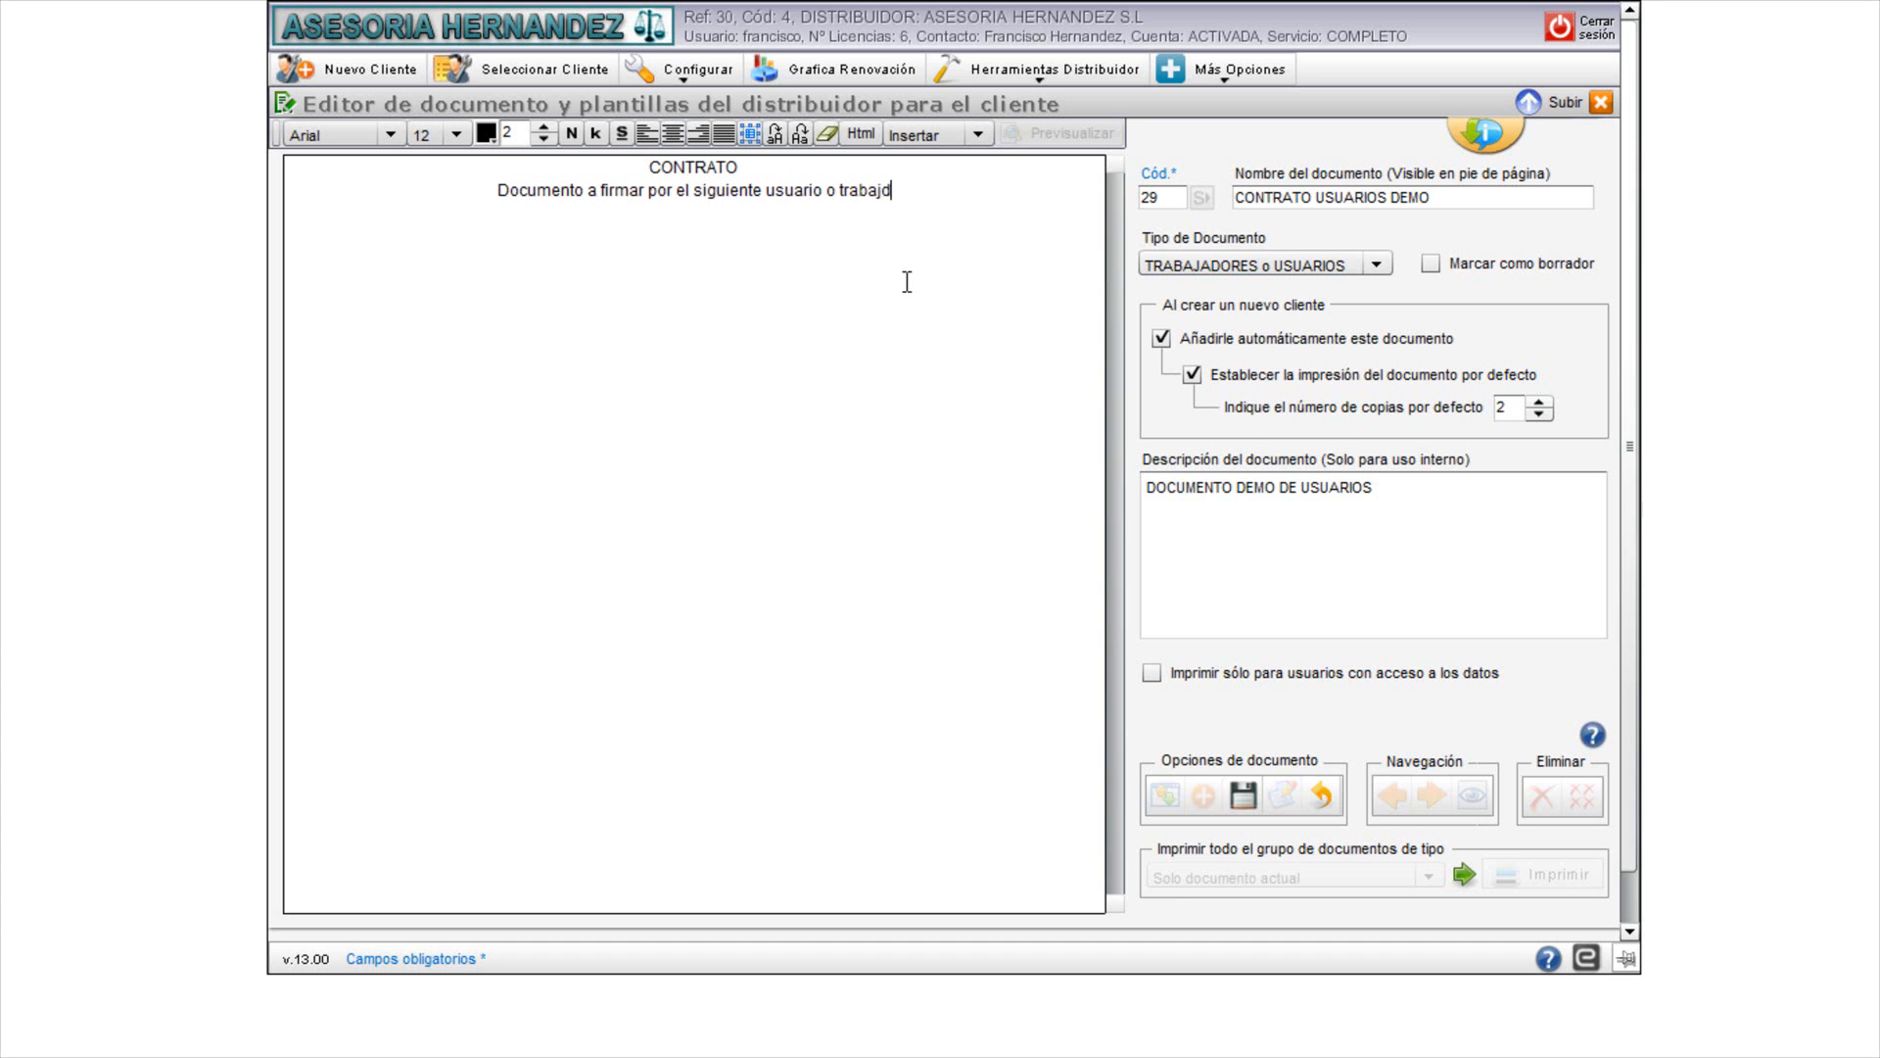
Step: Open the list of available variables and view the descriptions of $EmailResponsable$, $NombreComercialResponsable$ and $NombreTrabajador$
left_click(976, 134)
left_click(940, 186)
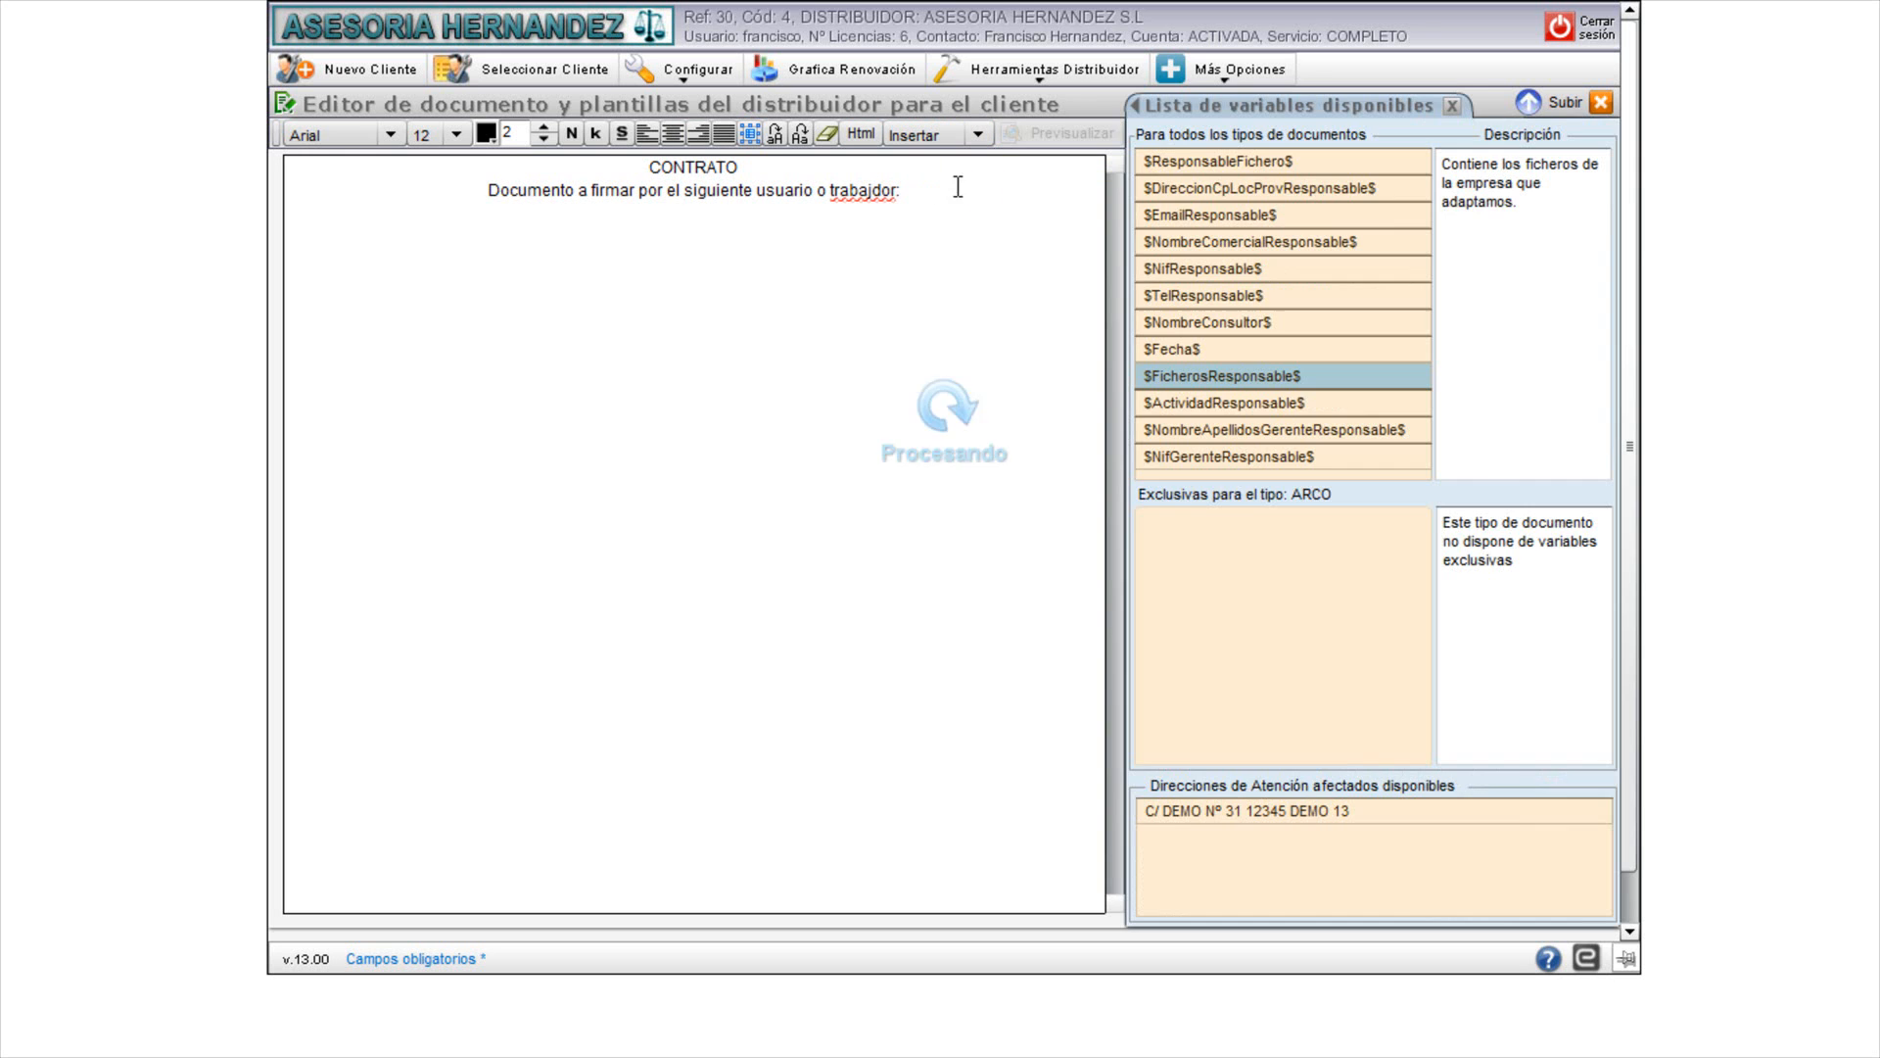
left_click(1215, 189)
left_click(1215, 210)
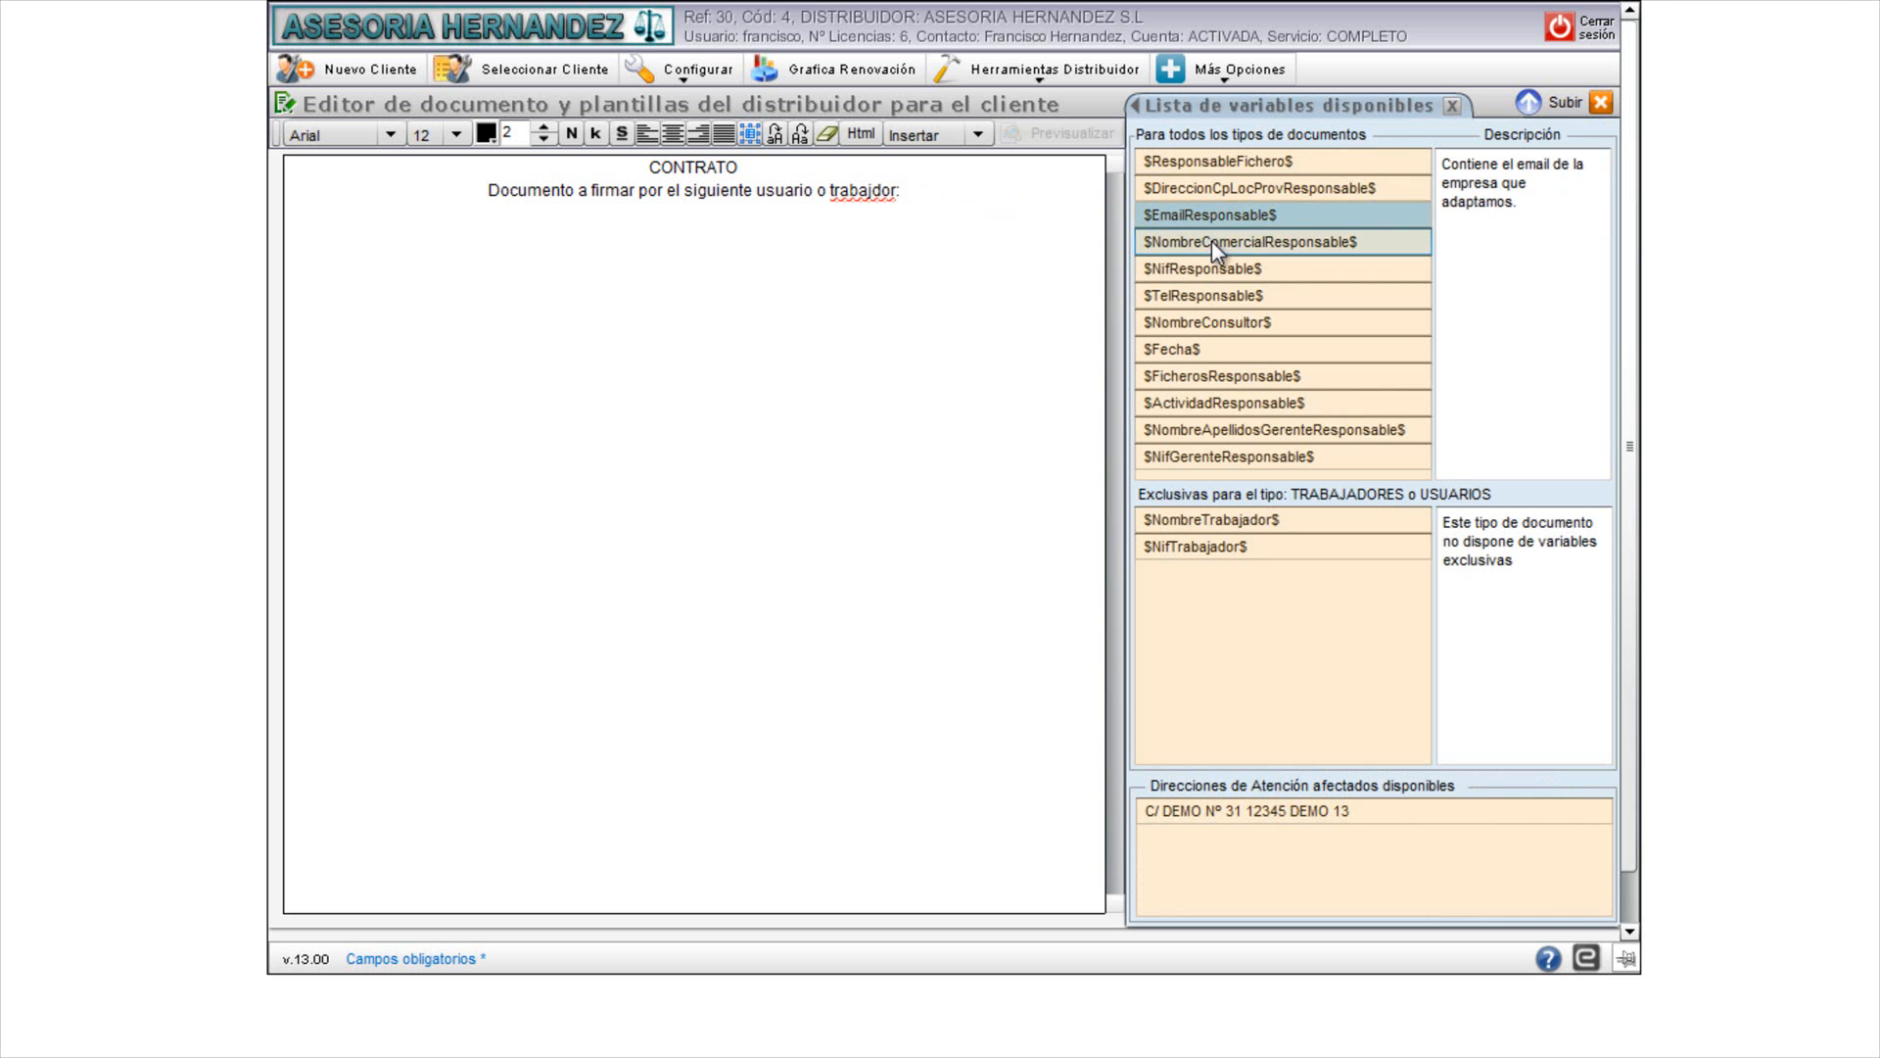
left_click(1209, 243)
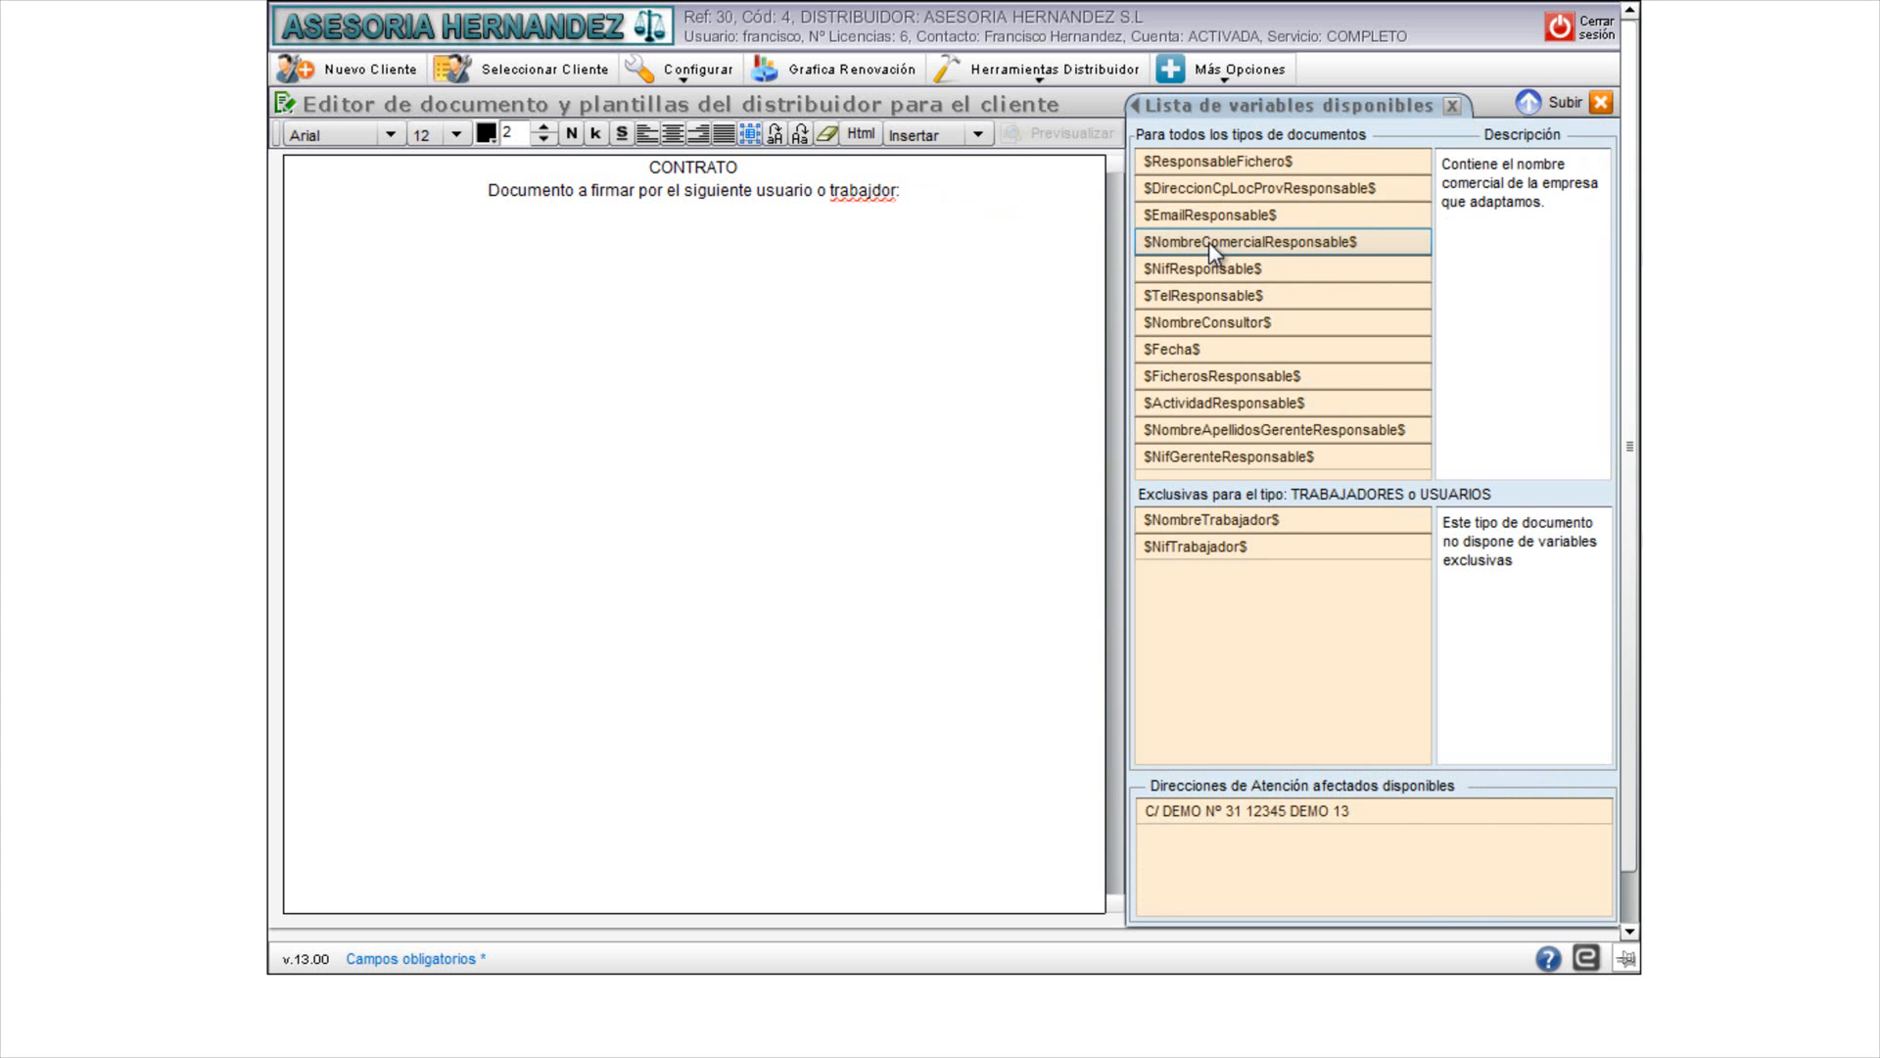
left_click(1269, 250)
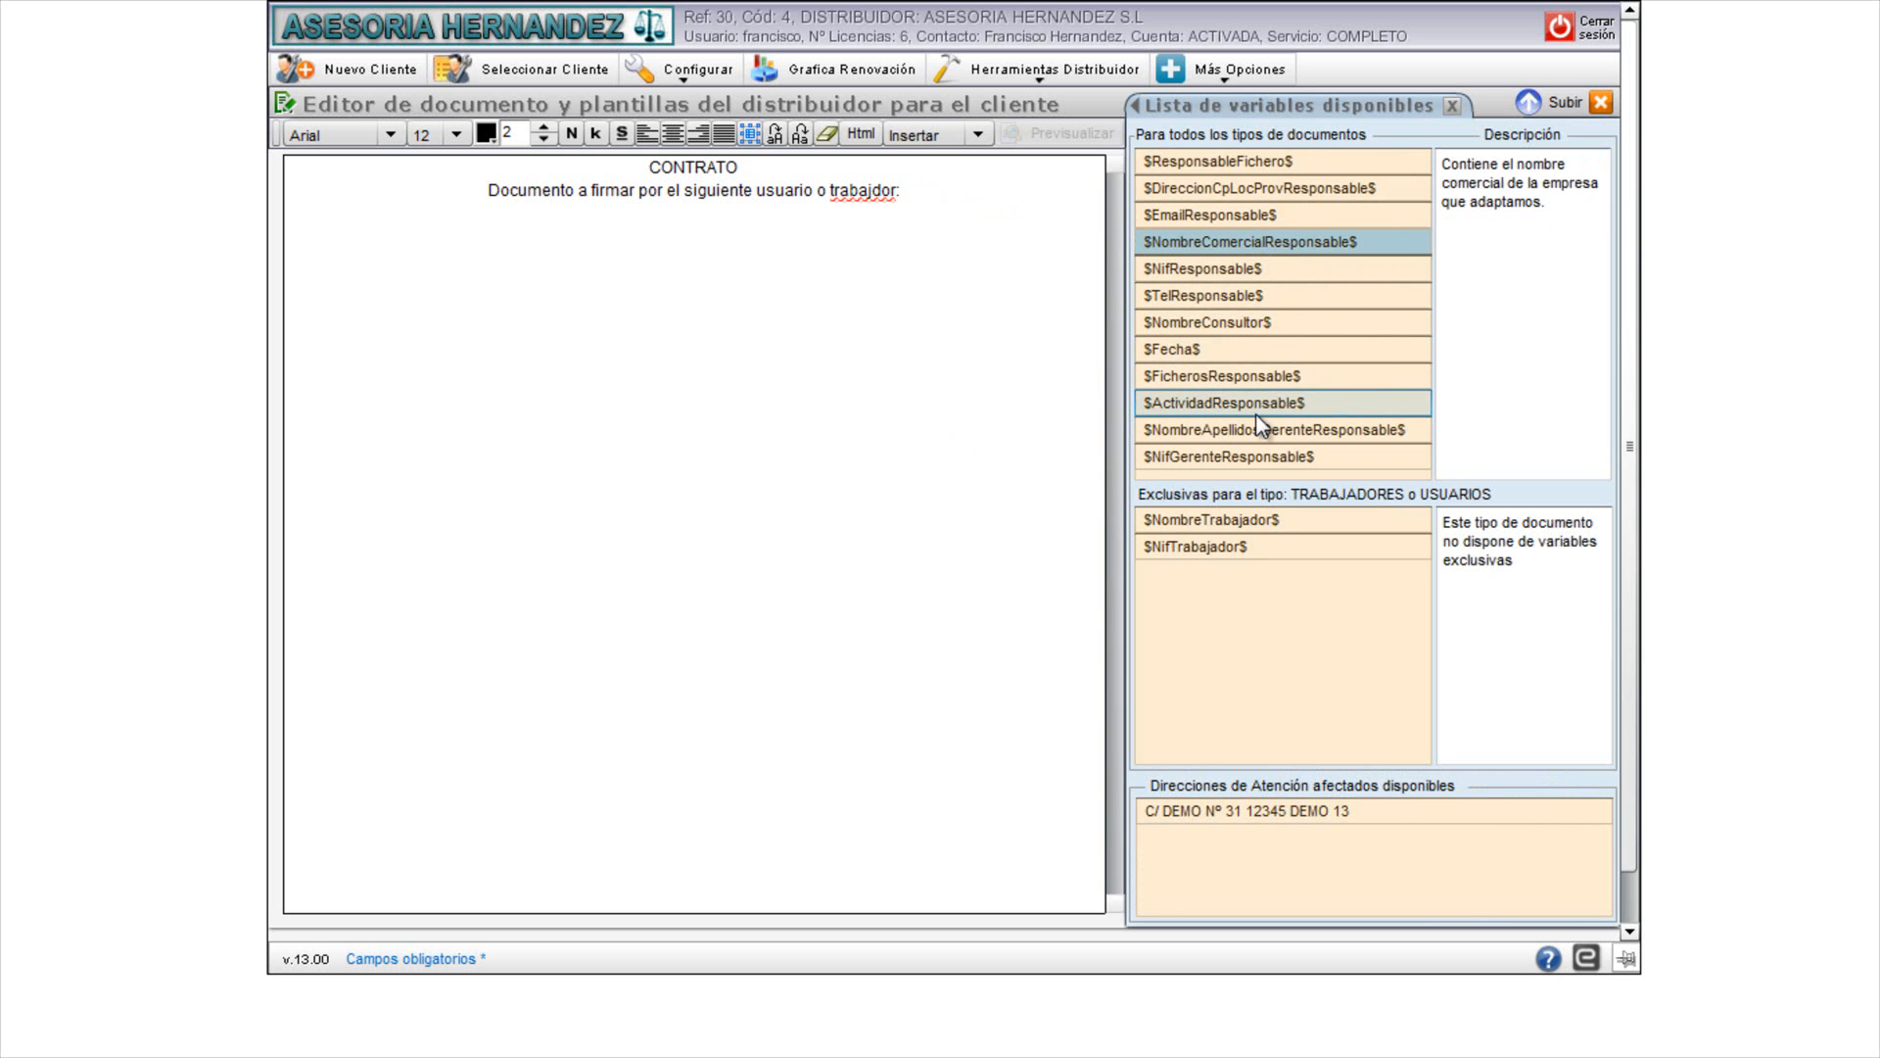
left_click(1234, 519)
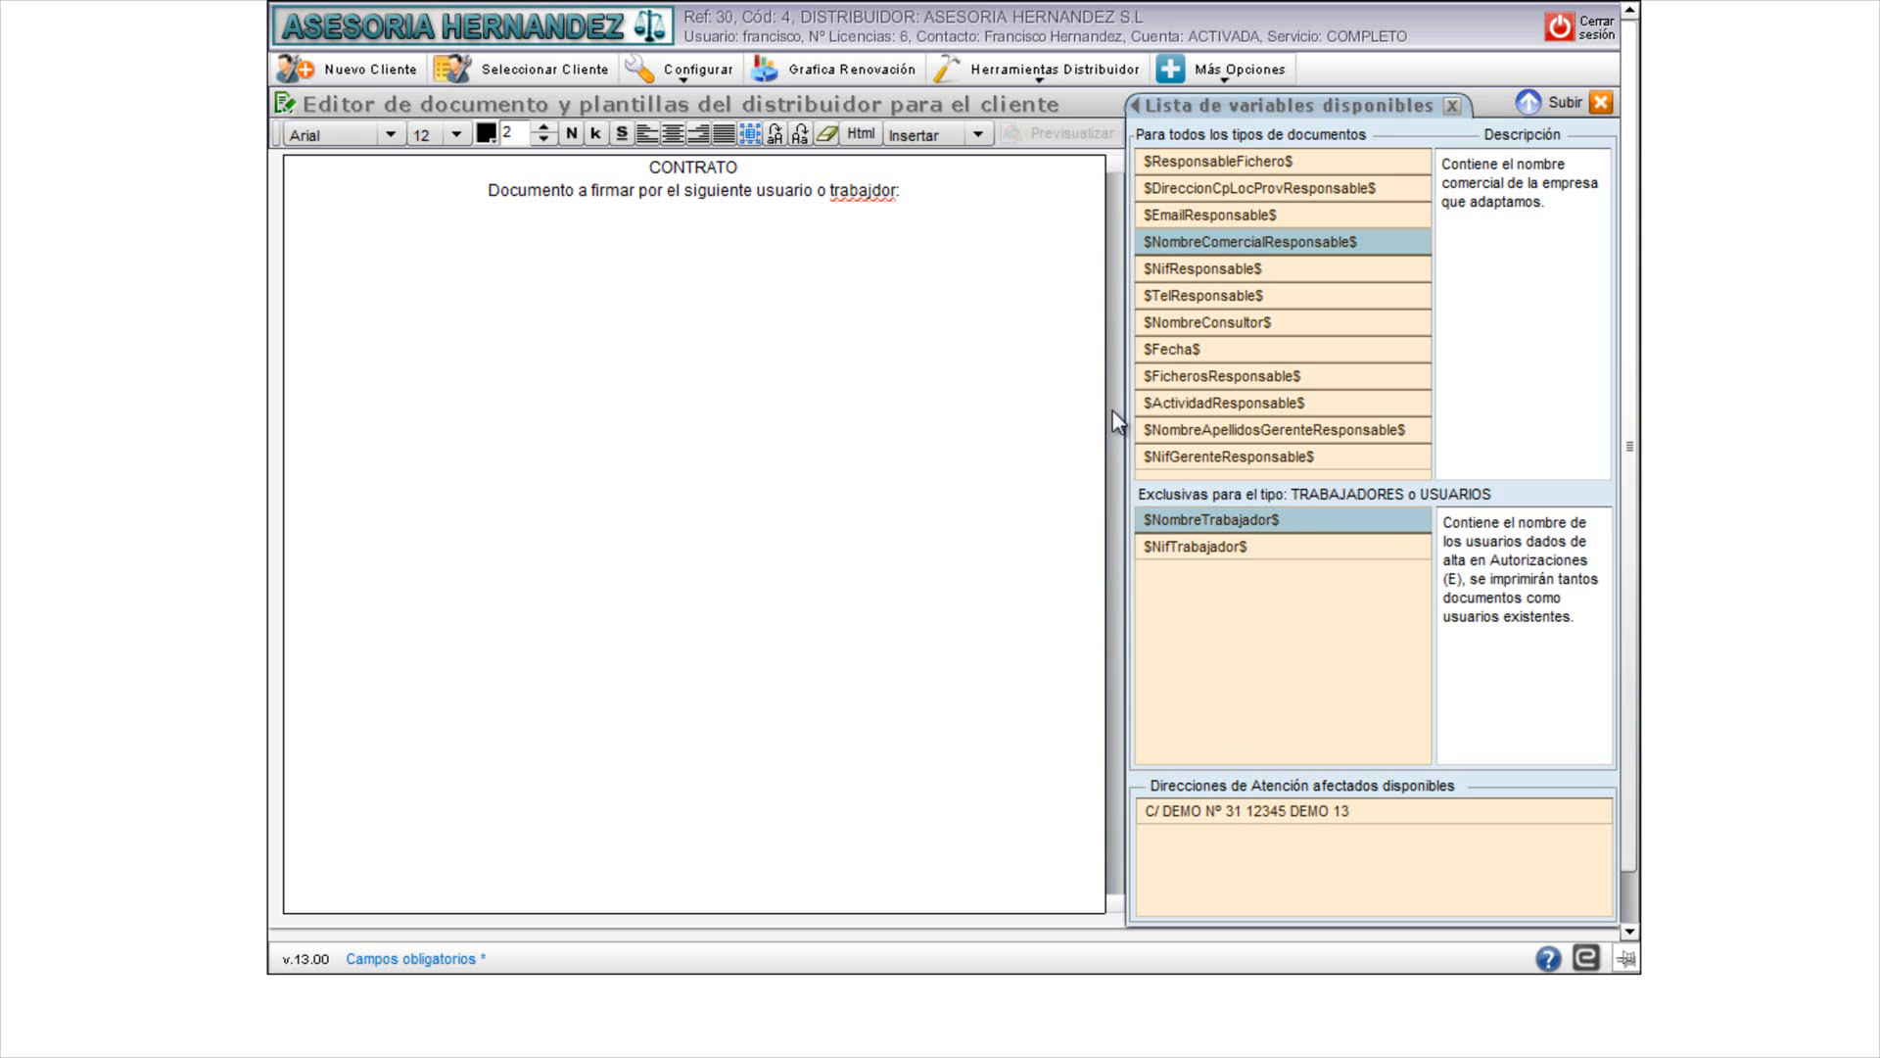
Step: Insert the $NombreTrabajador$ variable at the end of the line below the heading
left_click(910, 191)
double_click(1218, 521)
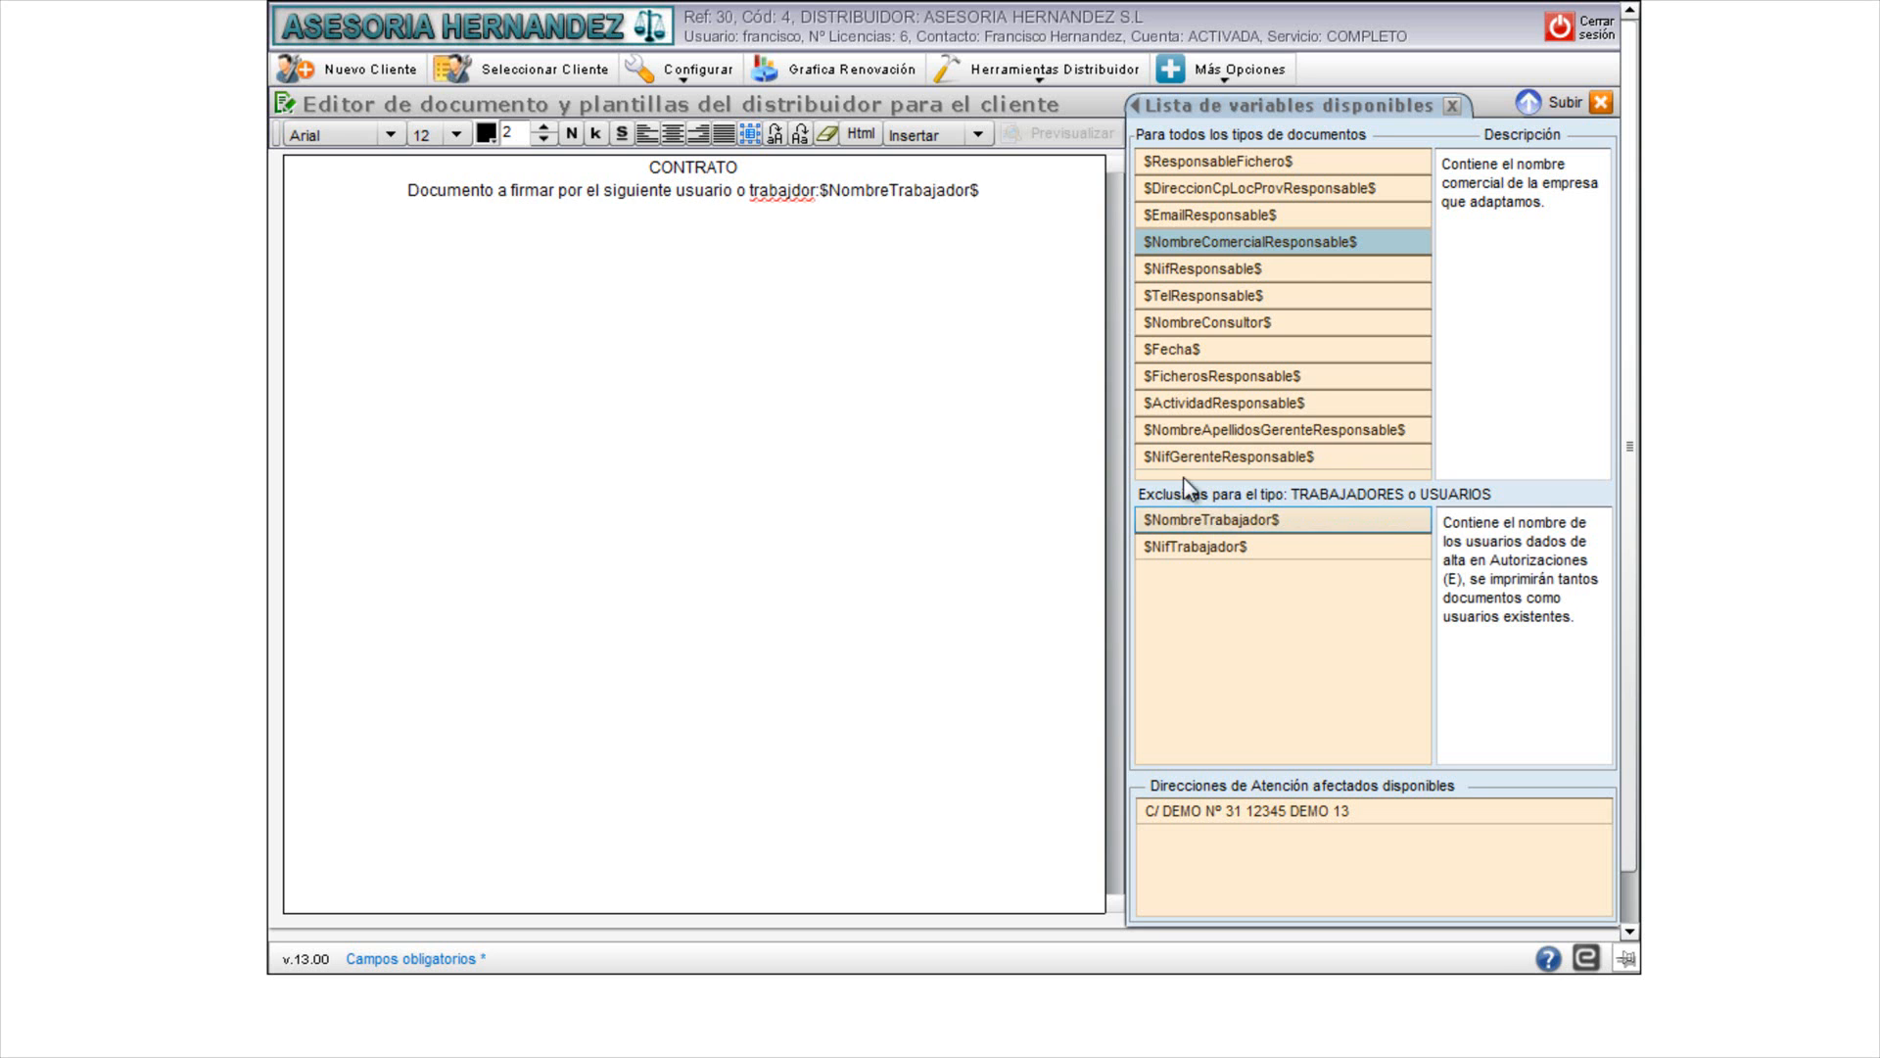
left_click_drag(820, 191, 981, 196)
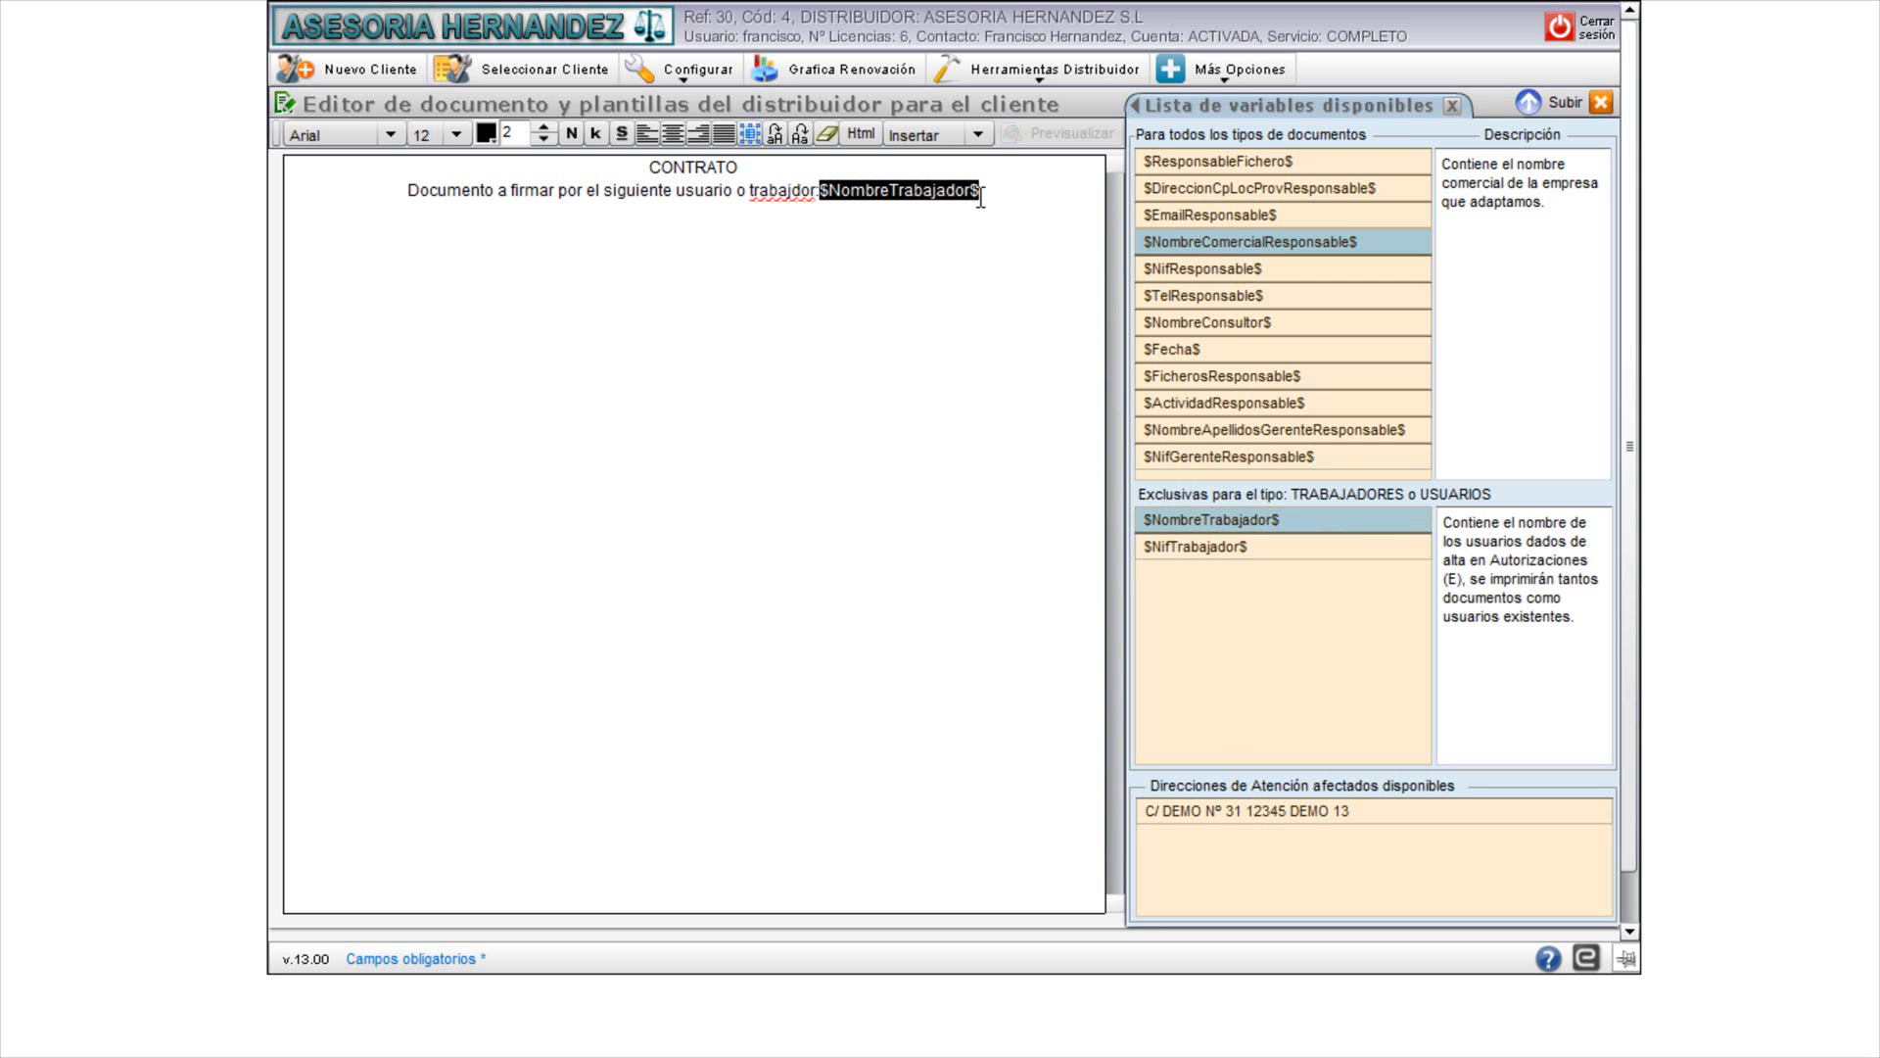
Step: Correct the misspelled word to "trabajador" with the spelling suggestion and left-align the line below the heading
left_click(779, 190)
right_click(780, 190)
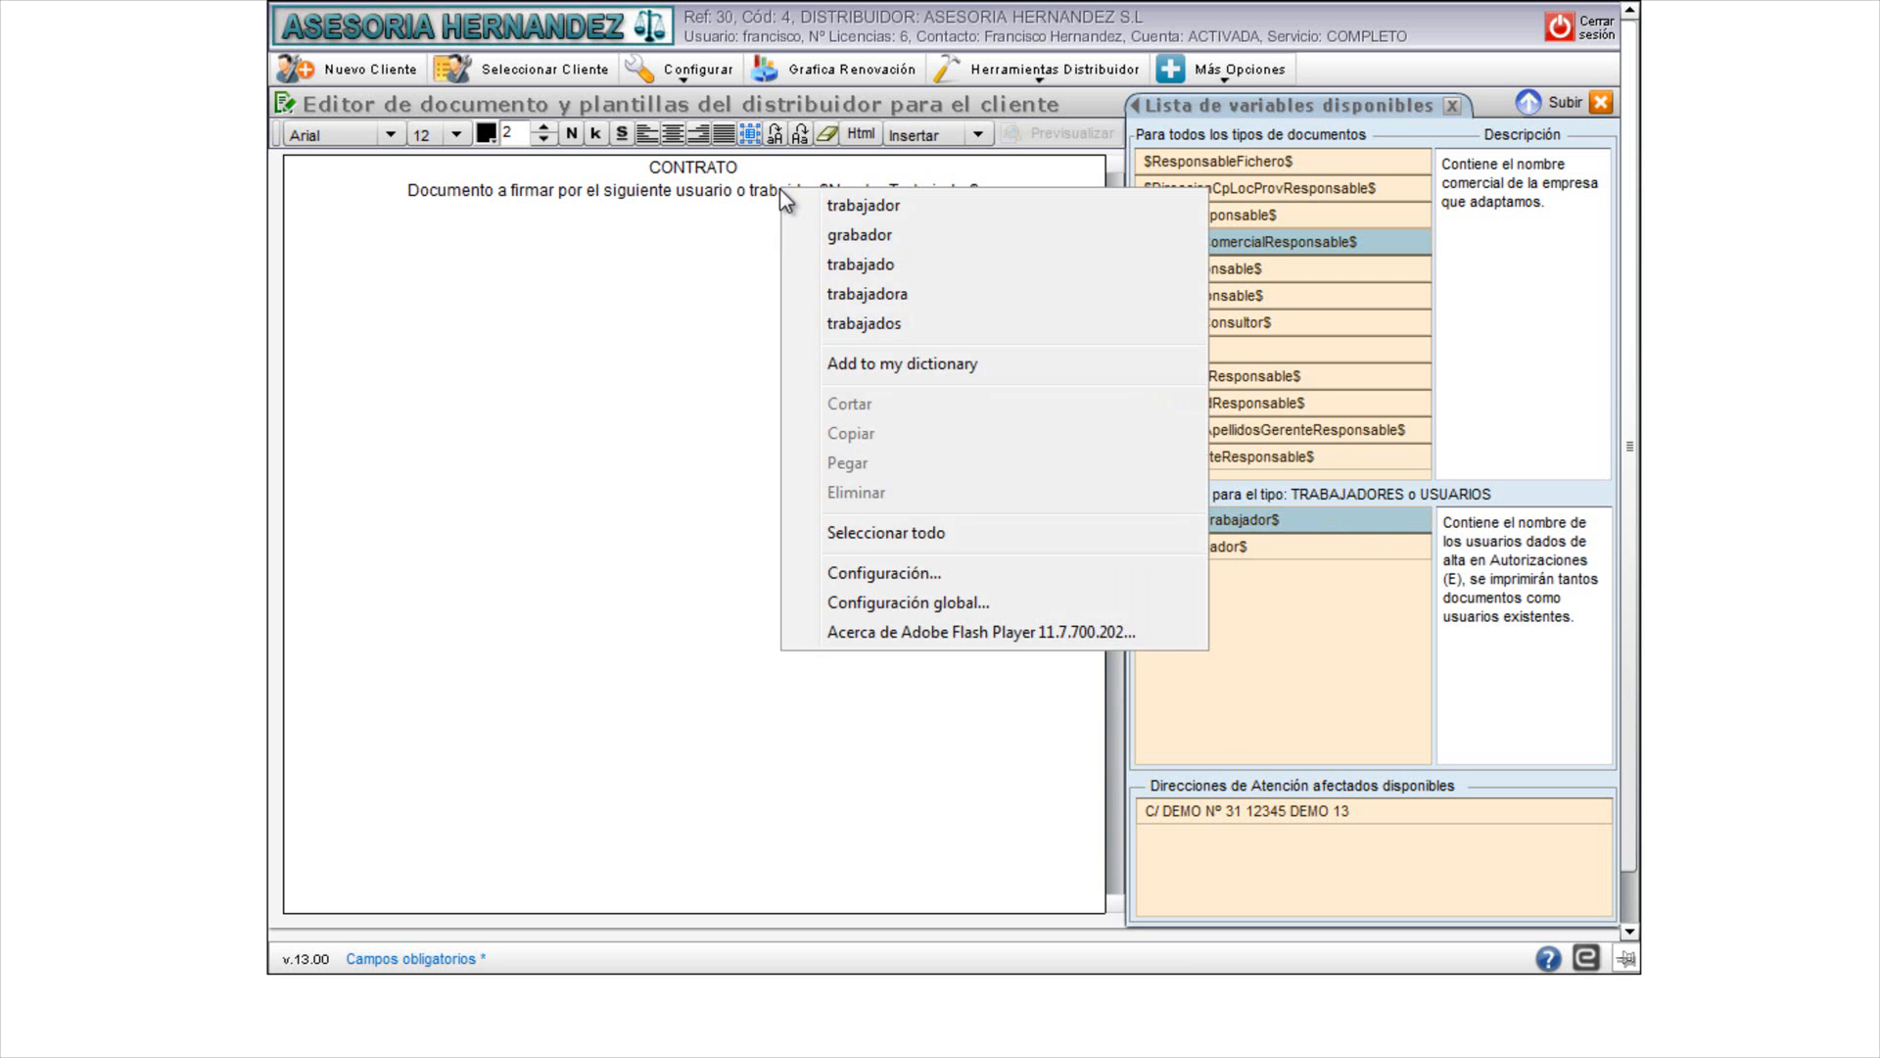
left_click(848, 204)
left_click(835, 214)
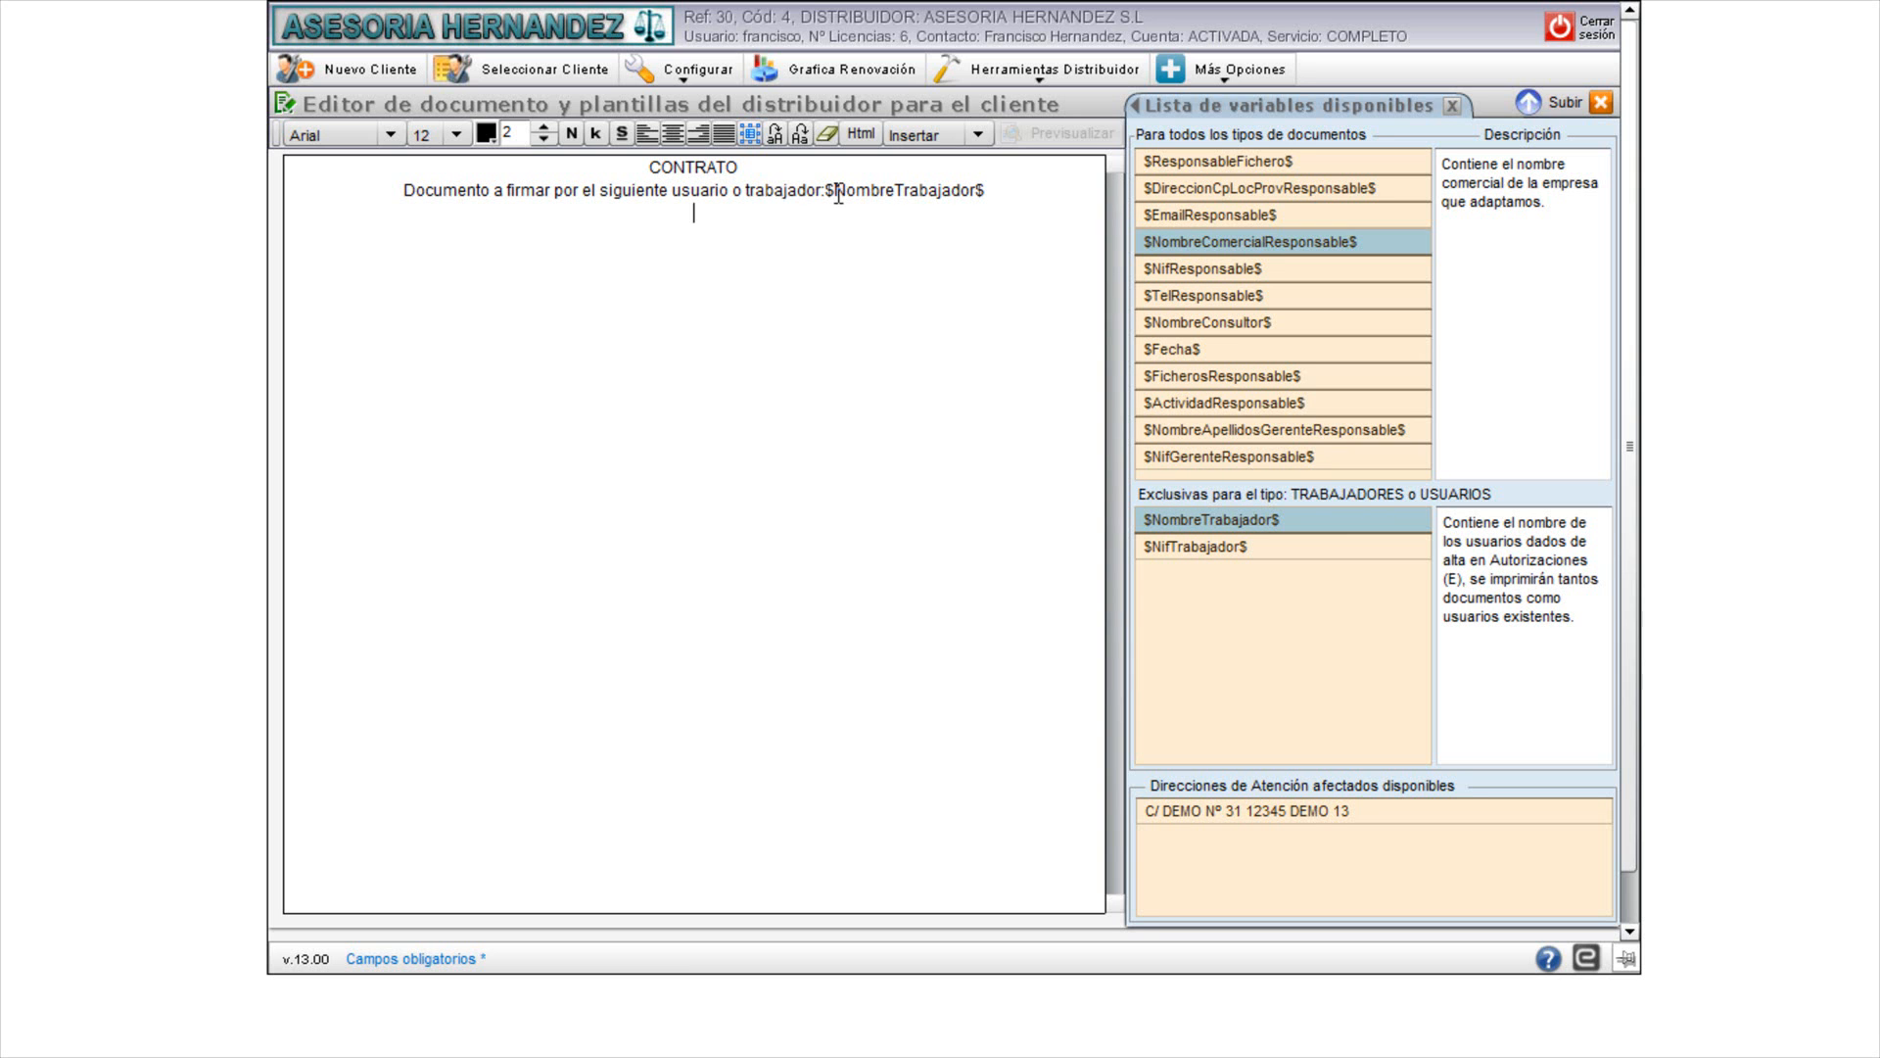
left_click_drag(1007, 189, 392, 184)
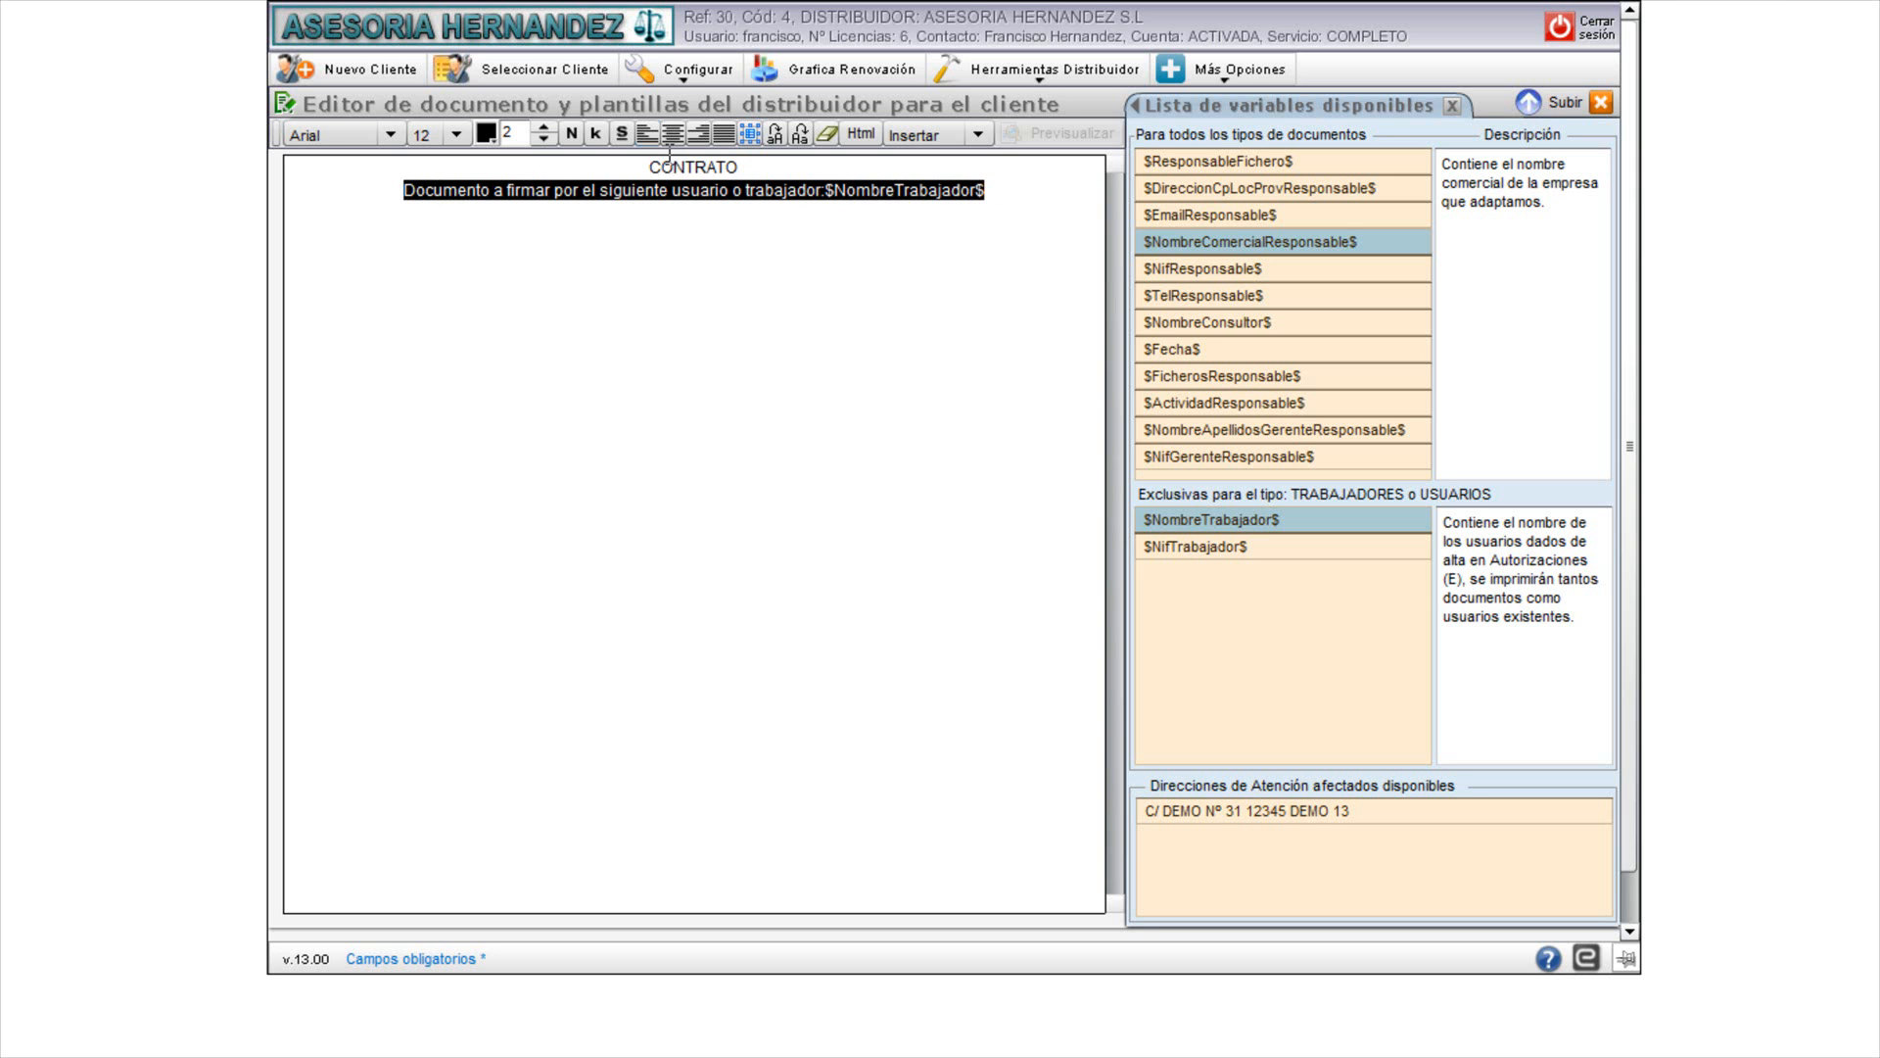
left_click(648, 134)
left_click(626, 233)
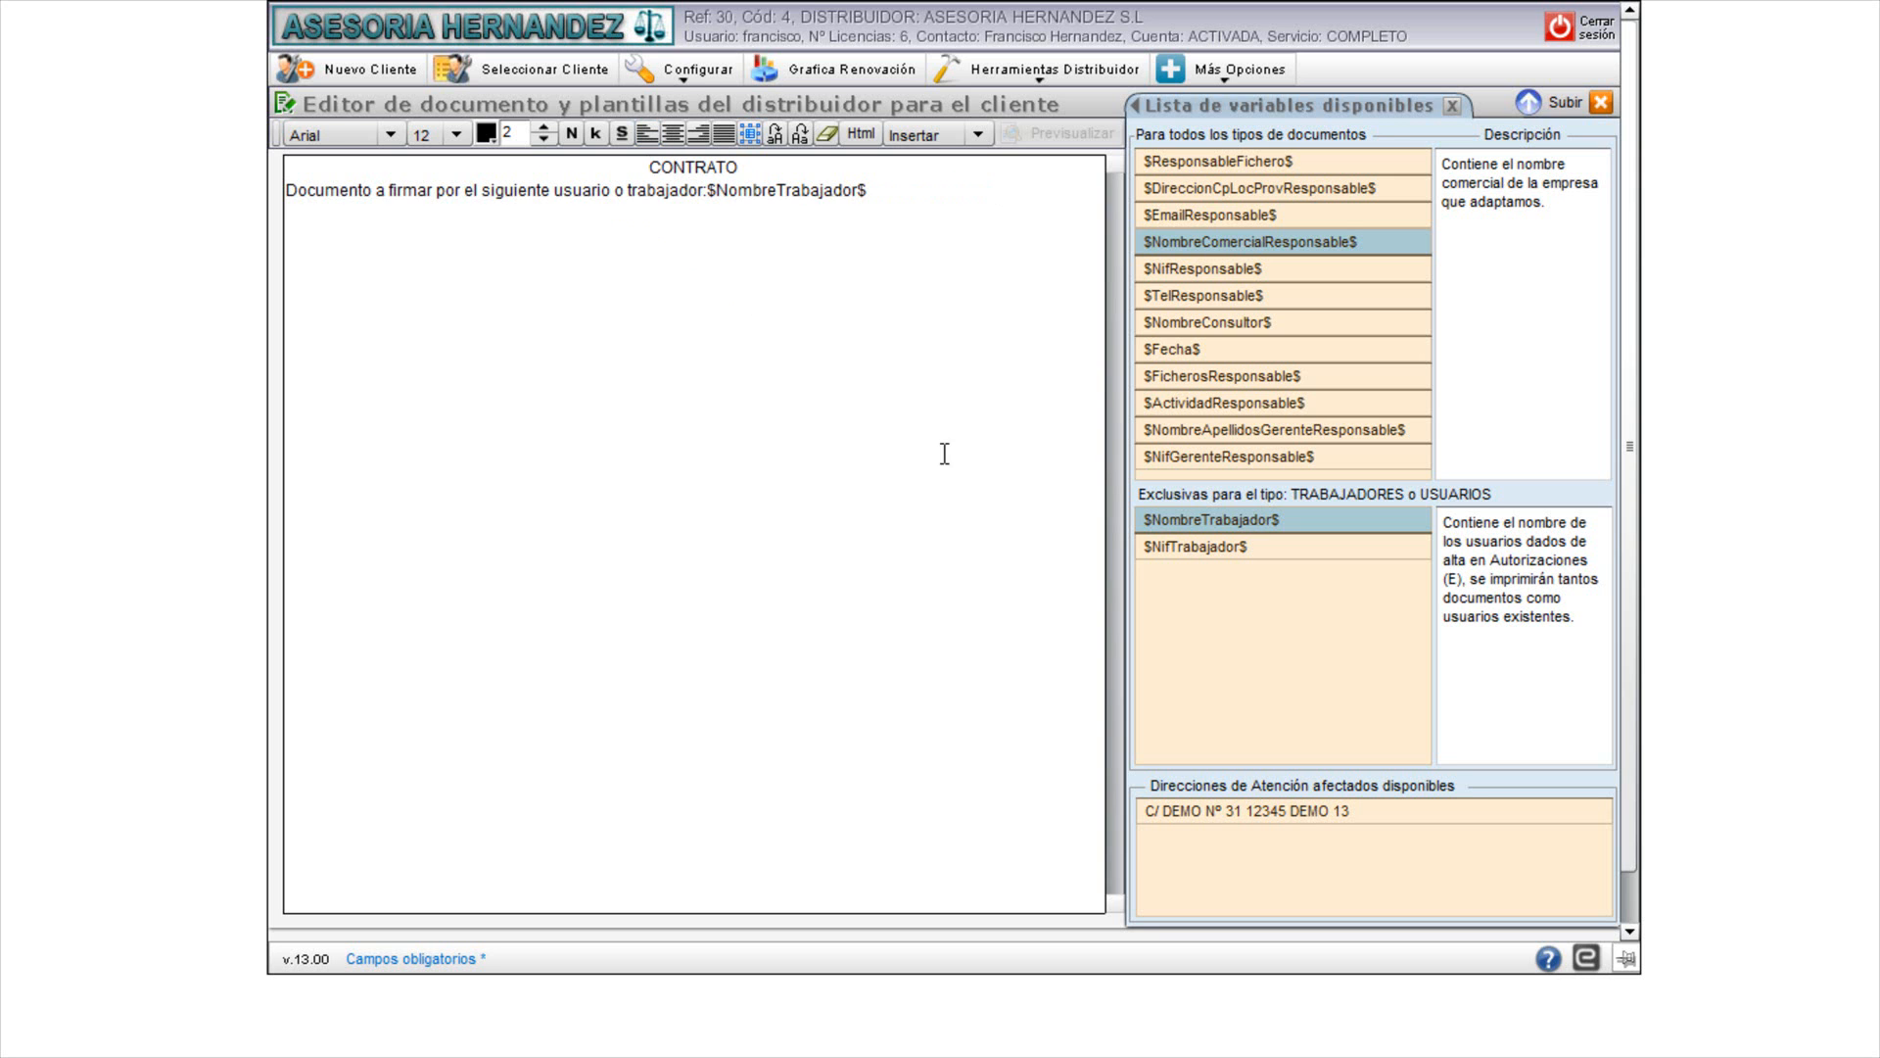
Step: Close the list of variables and save the CONTRATO USUARIOS DEMO document
left_click(1453, 105)
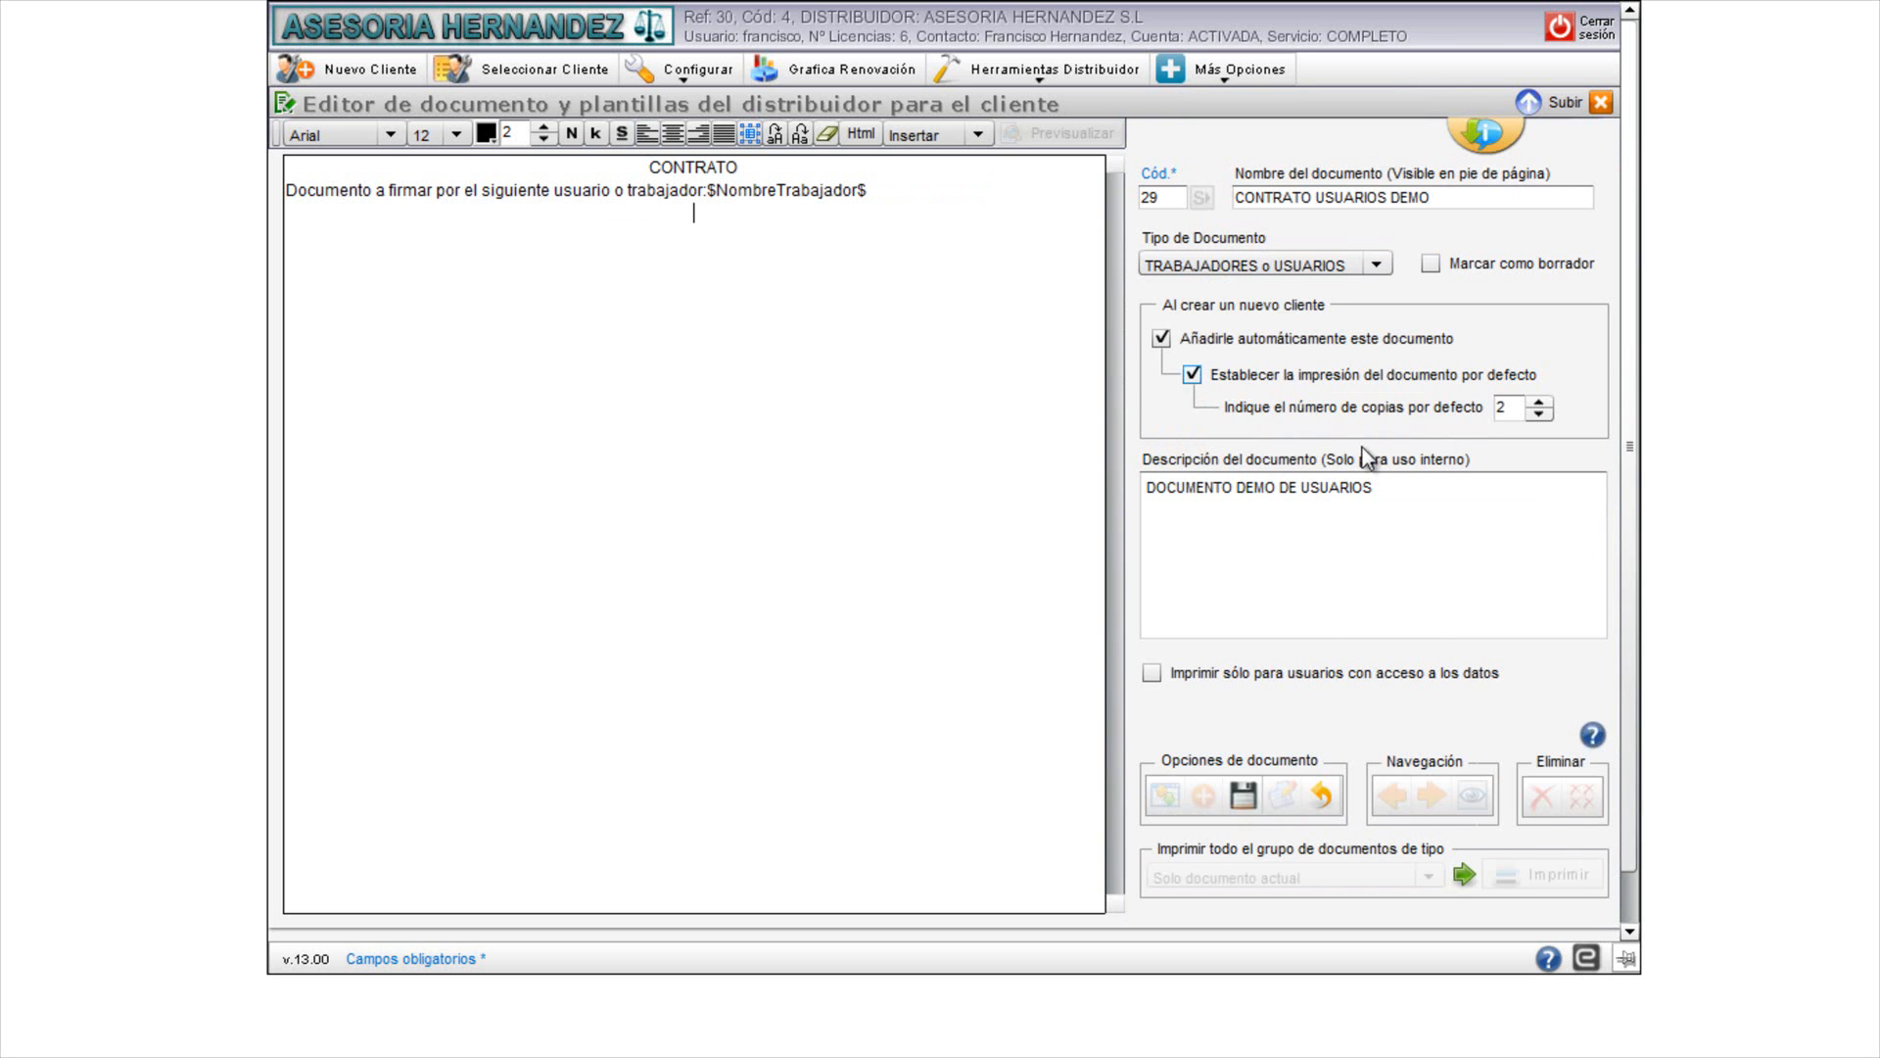
left_click(1254, 793)
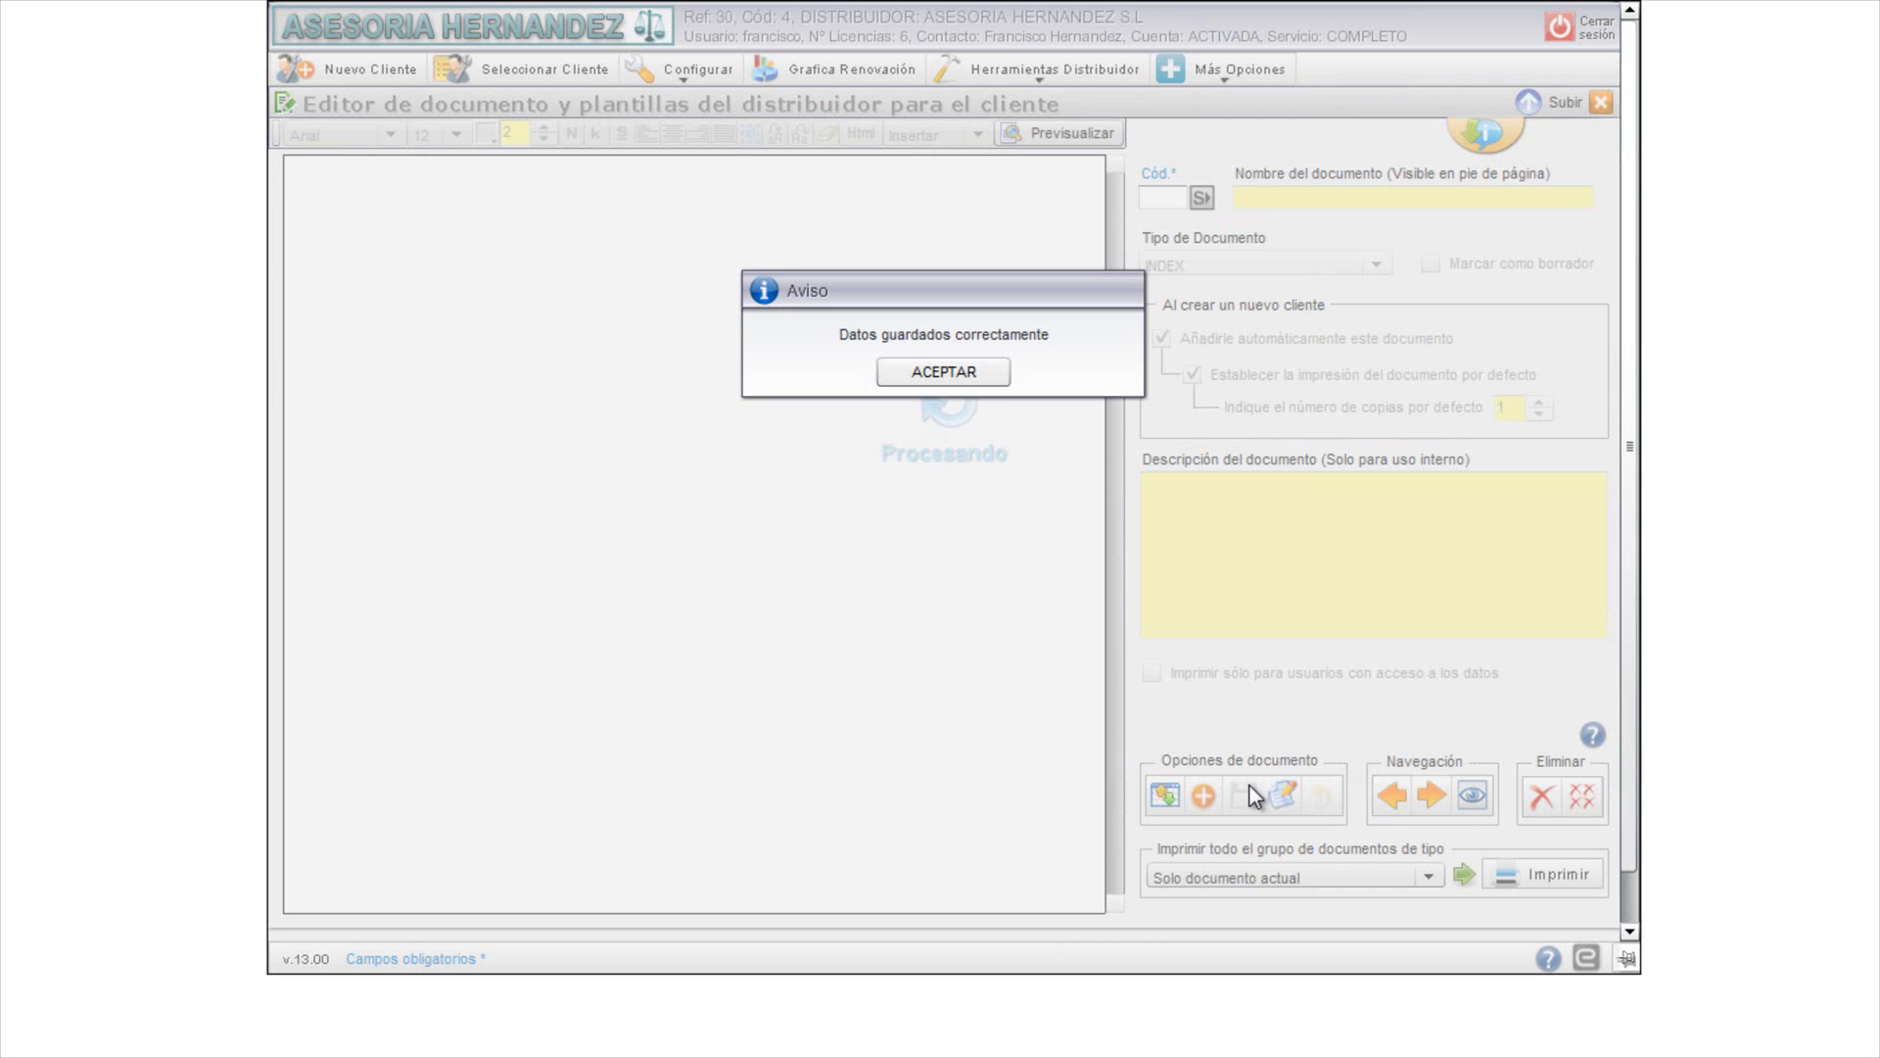
left_click(978, 380)
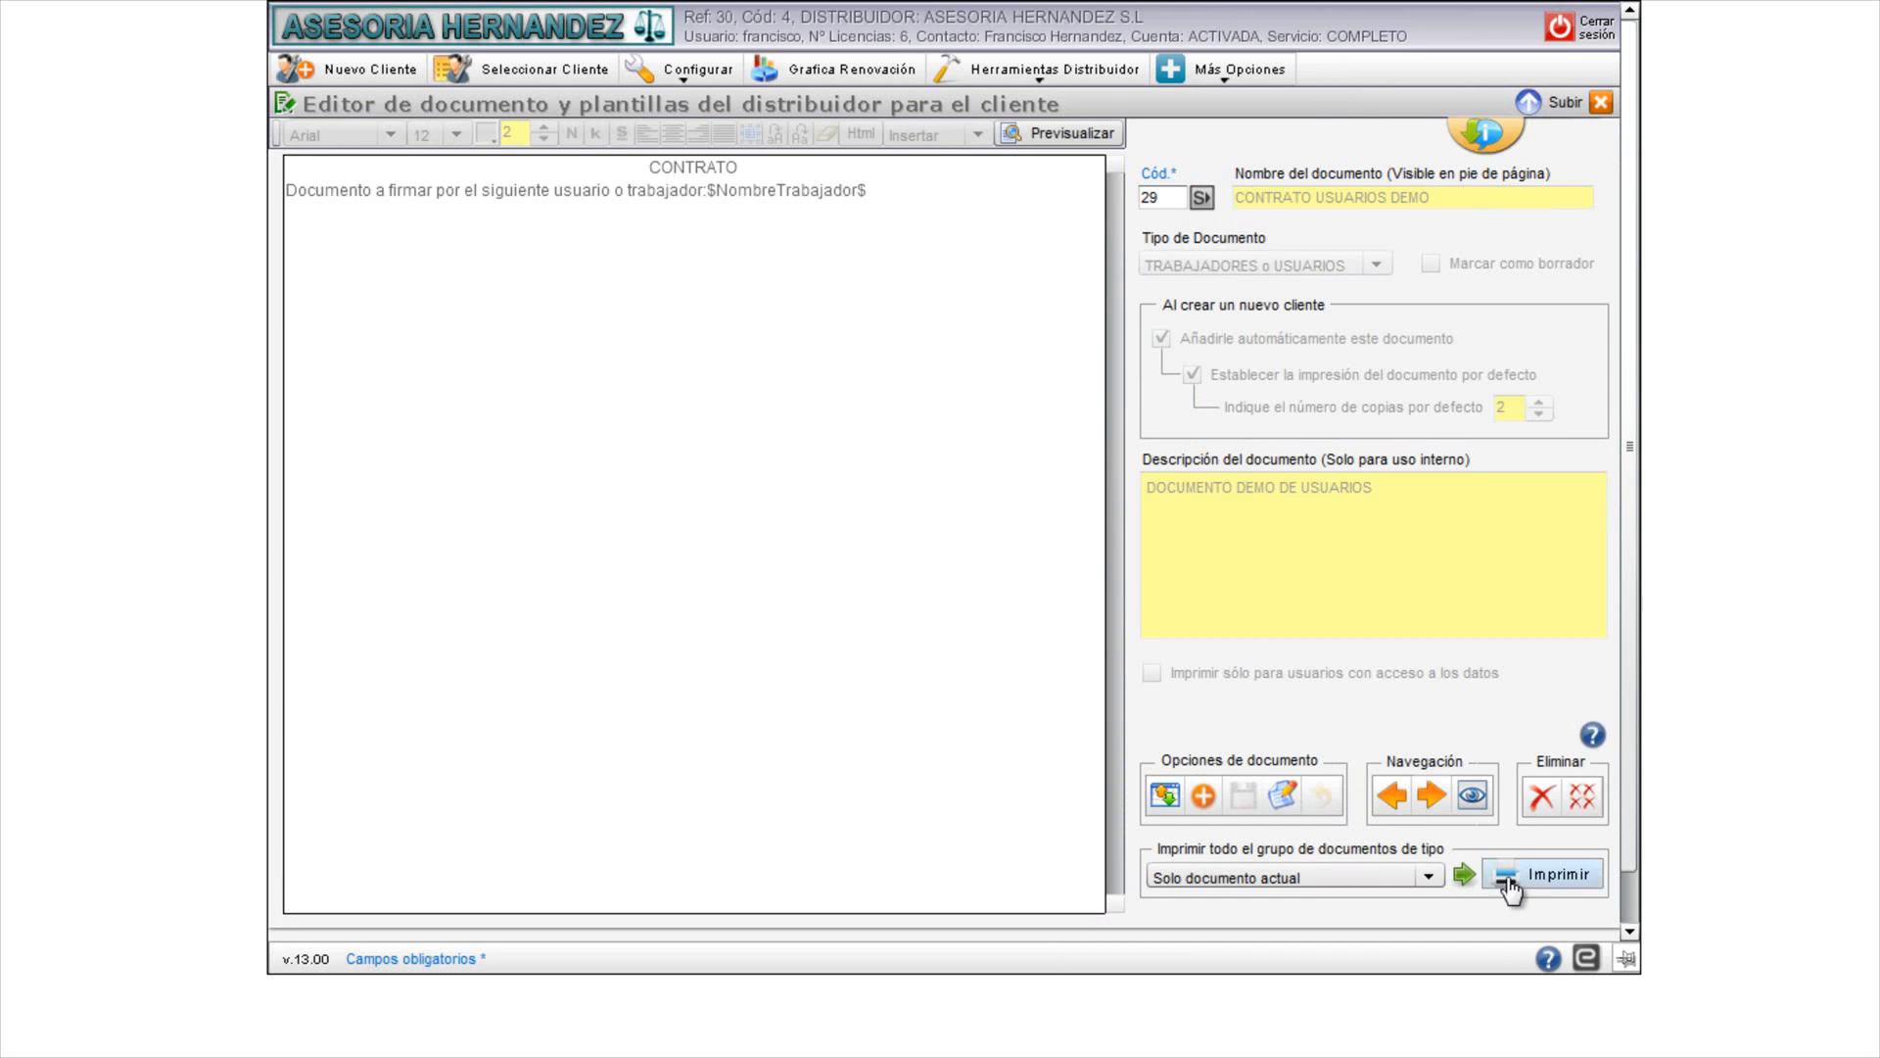
Step: Print the current document to a PDF, check the $NombreTrabajador$ variable in it and close the PDF
left_click(1544, 875)
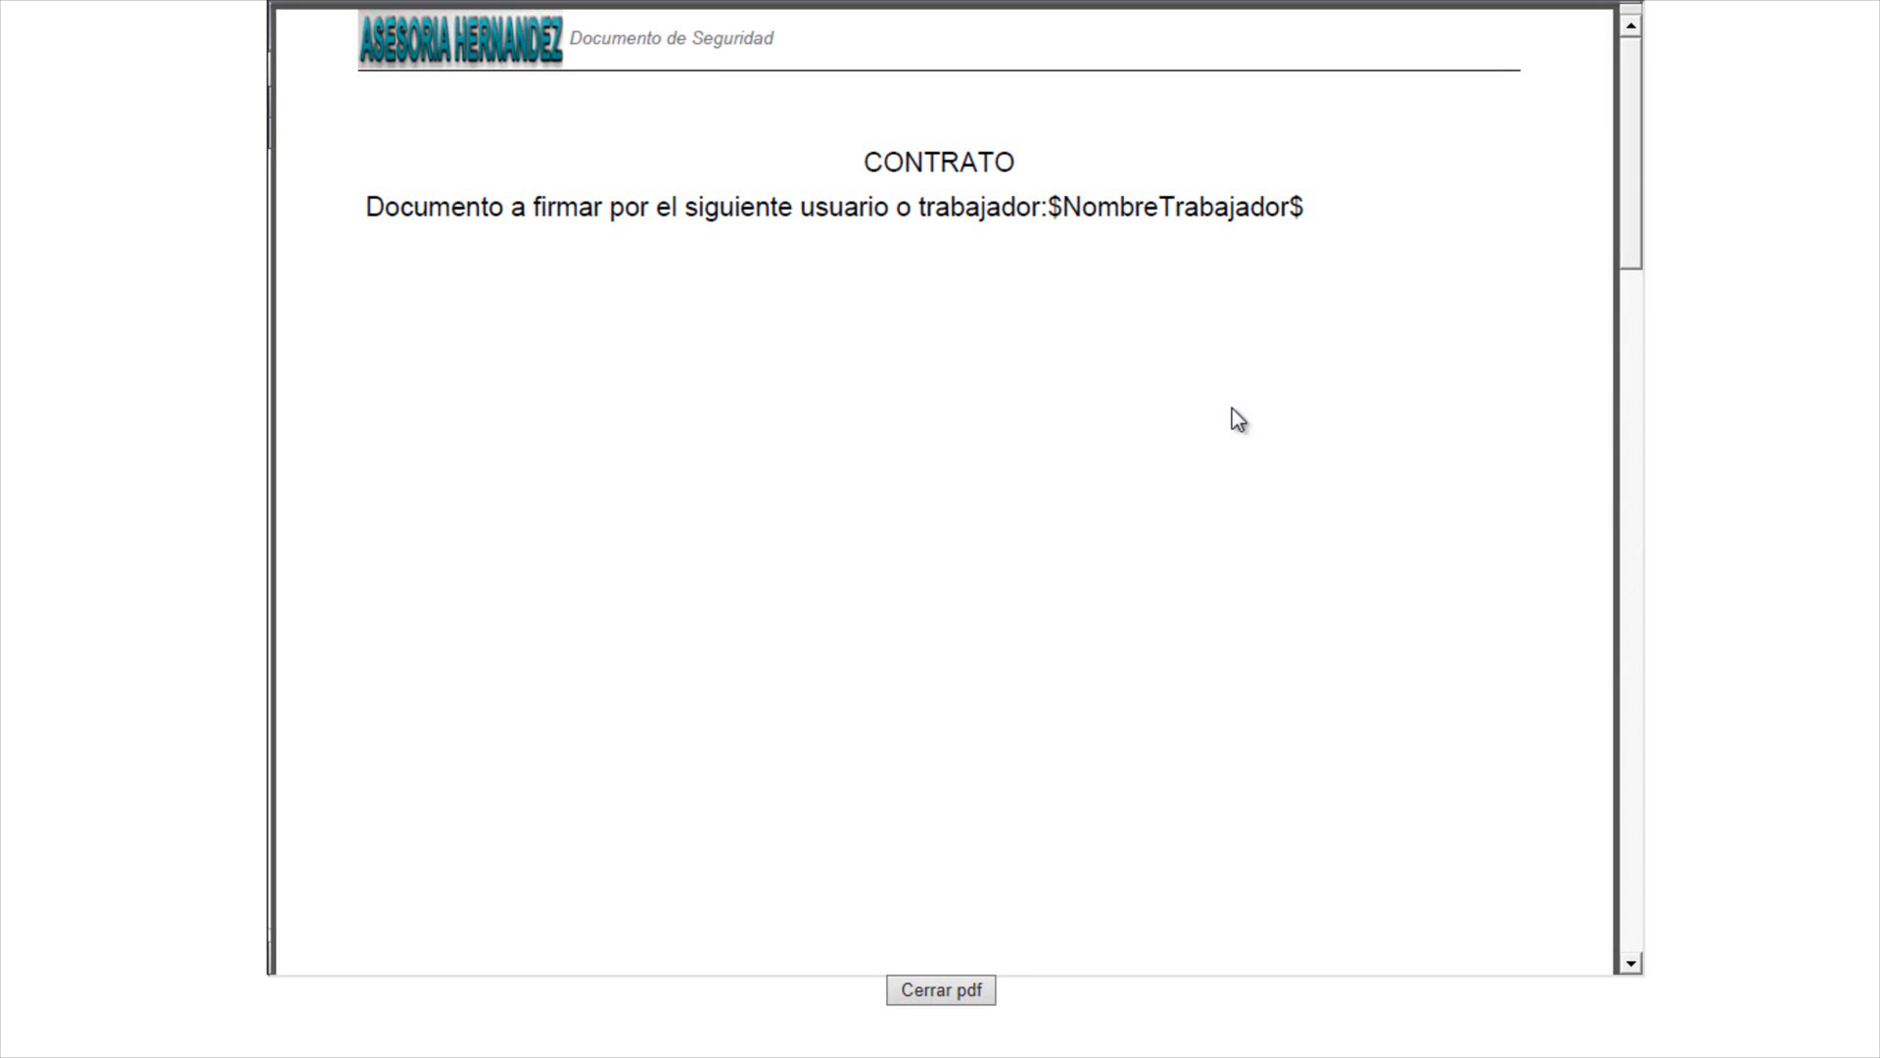
left_click_drag(1049, 207, 1313, 209)
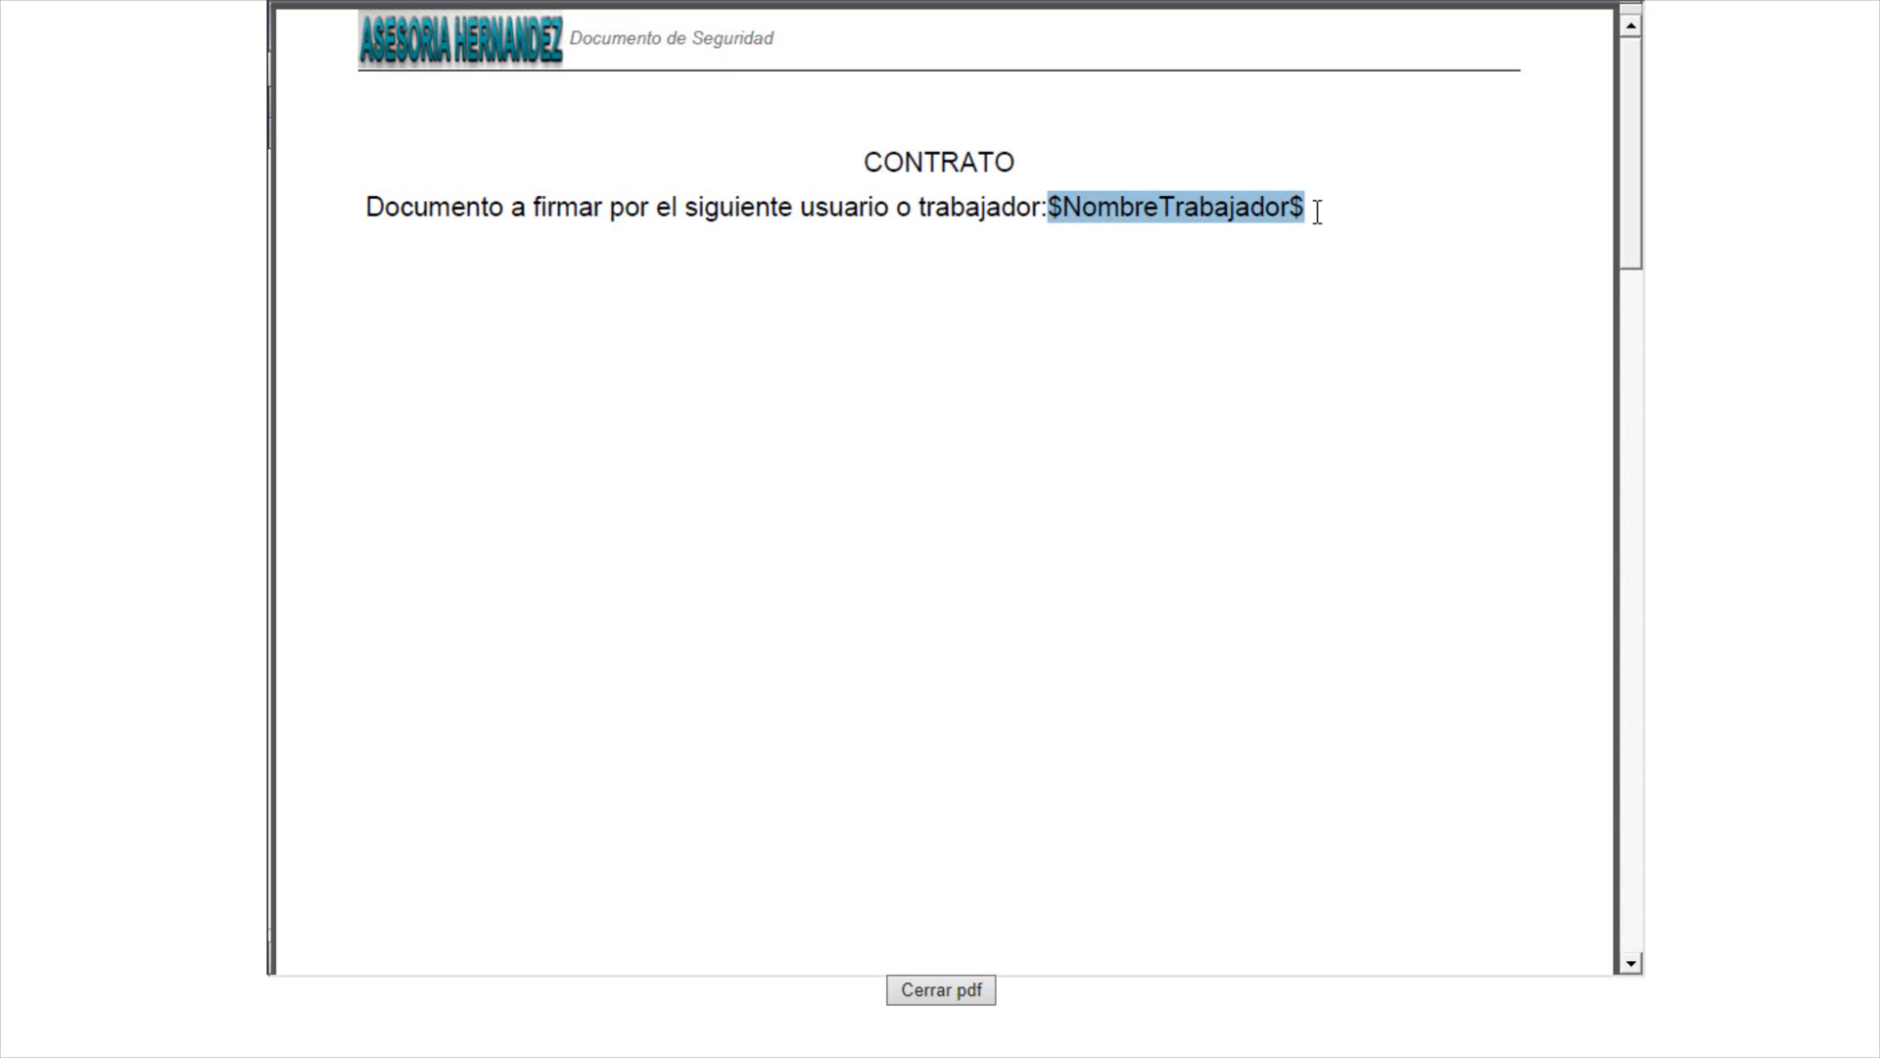
left_click(931, 999)
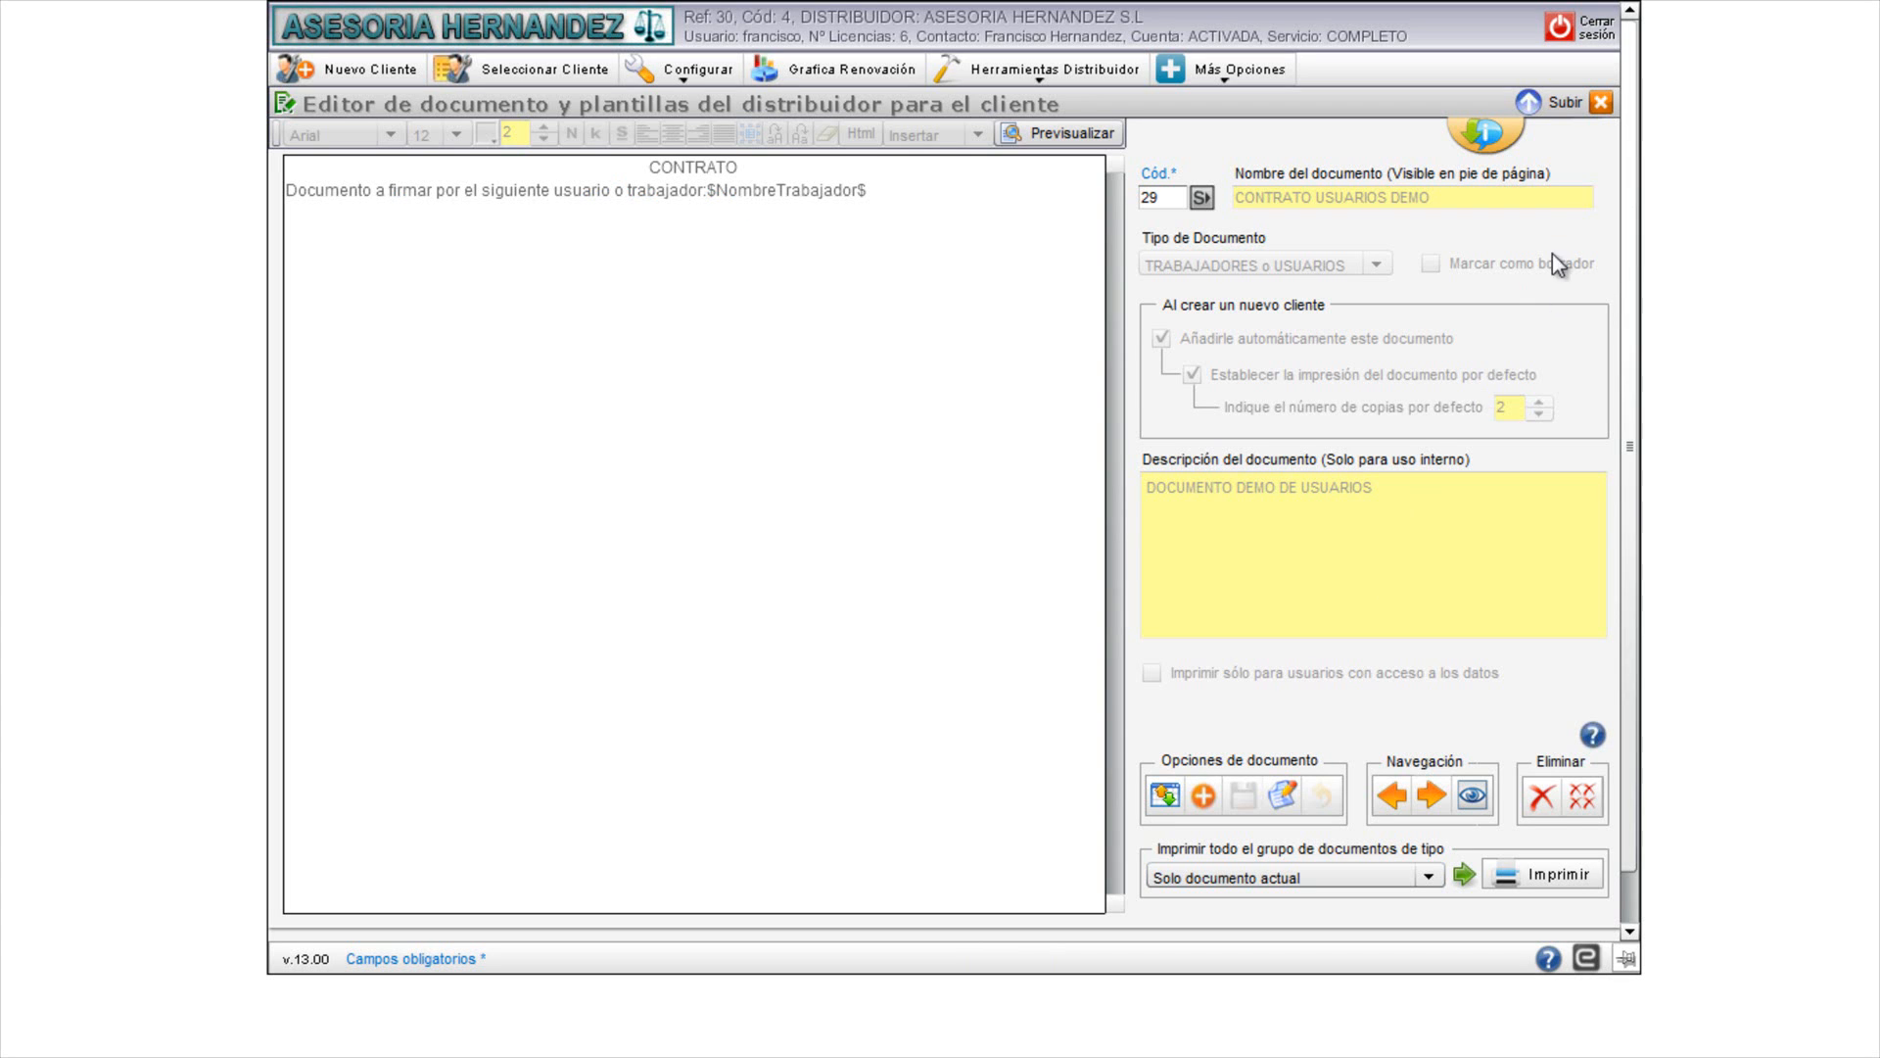
Step: Close the document editor and select the client CONSTRUCCIONES MANOLO S.L to work on
left_click(1603, 104)
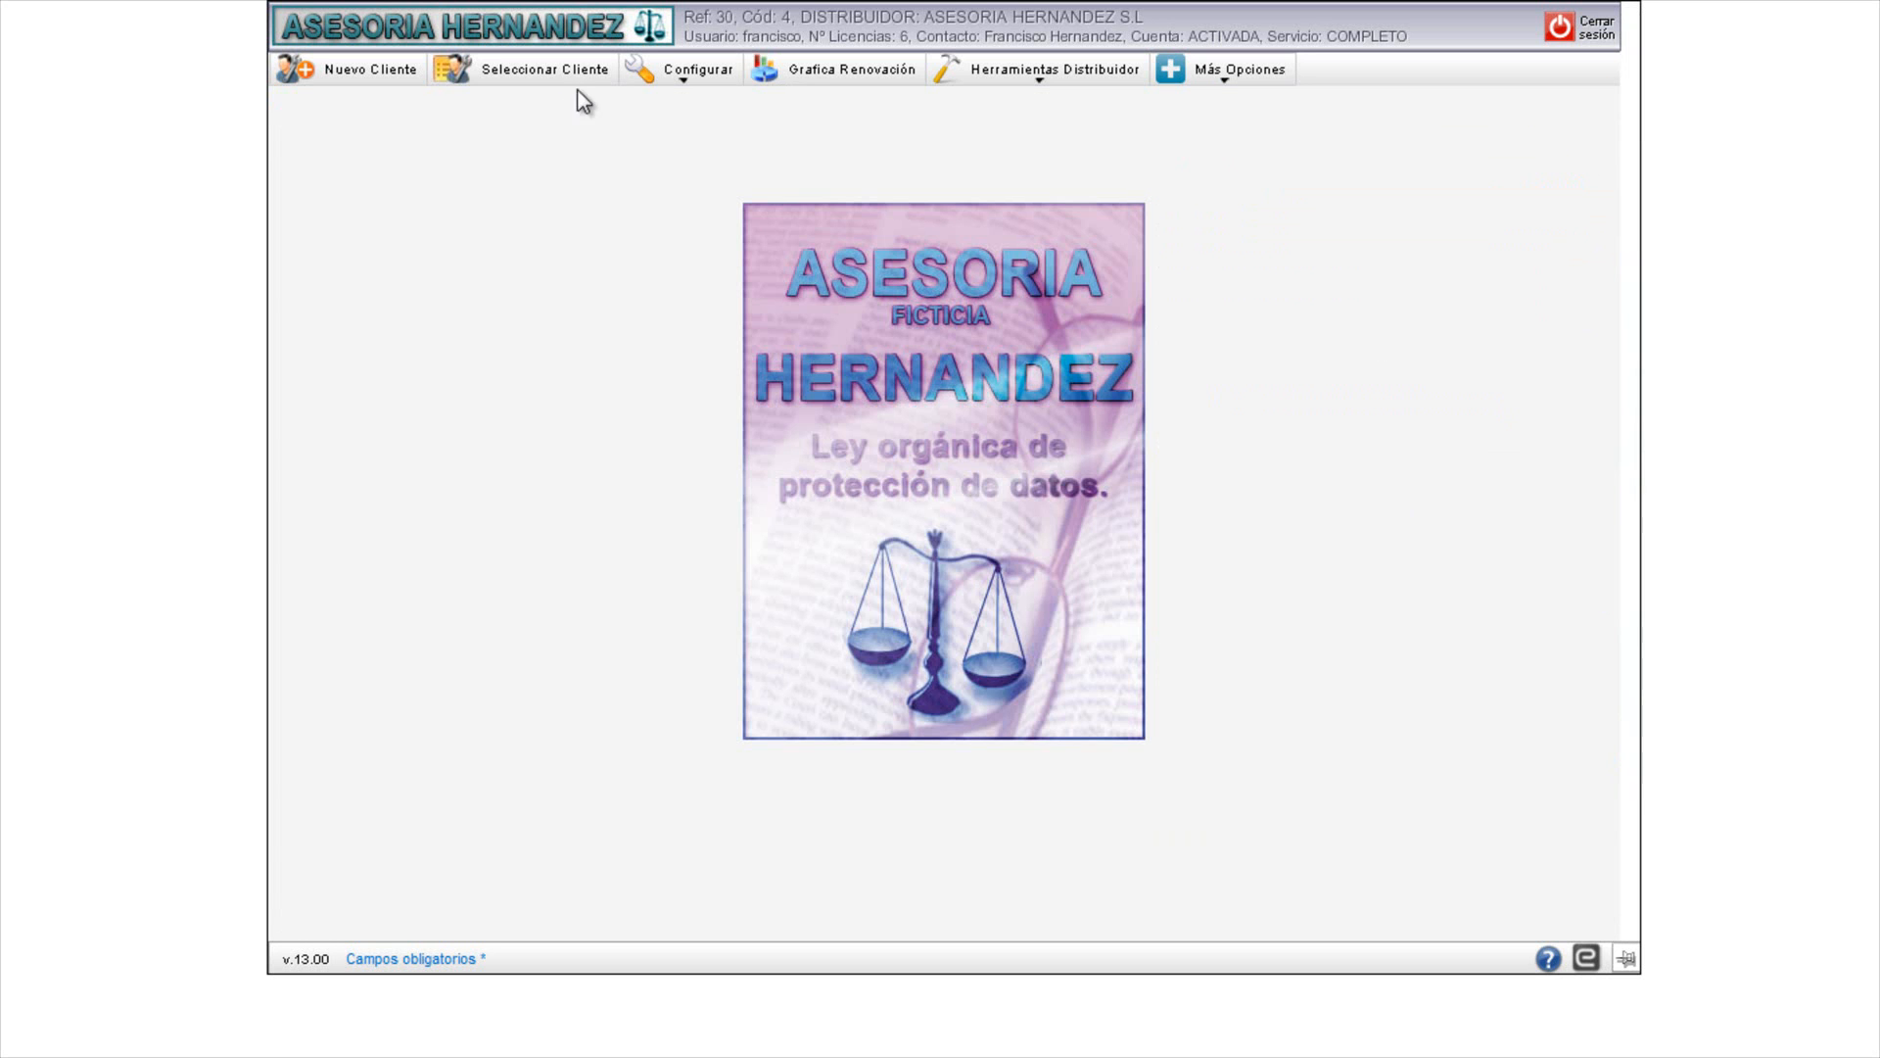
left_click(568, 72)
double_click(549, 304)
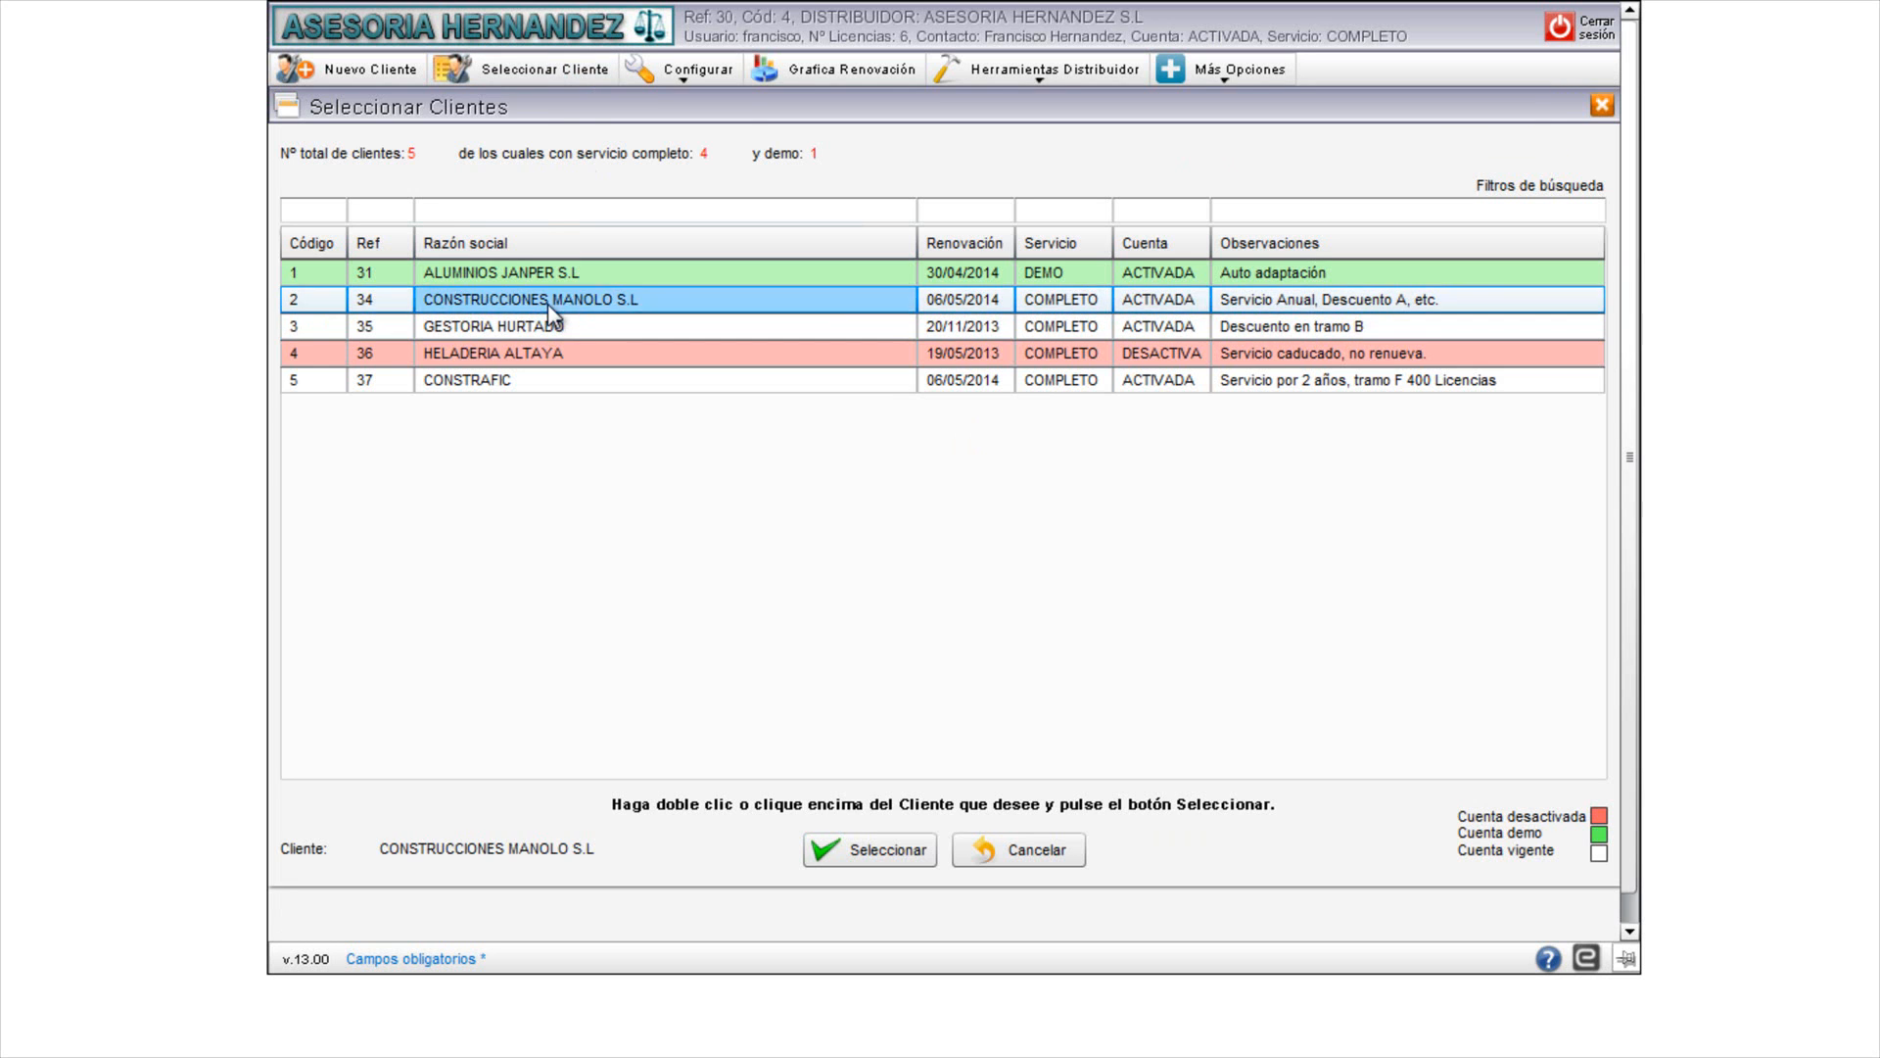
Step: Open the Autorizaciones annex (Anexo E) in the annex maintenance of the client's documents
left_click(983, 169)
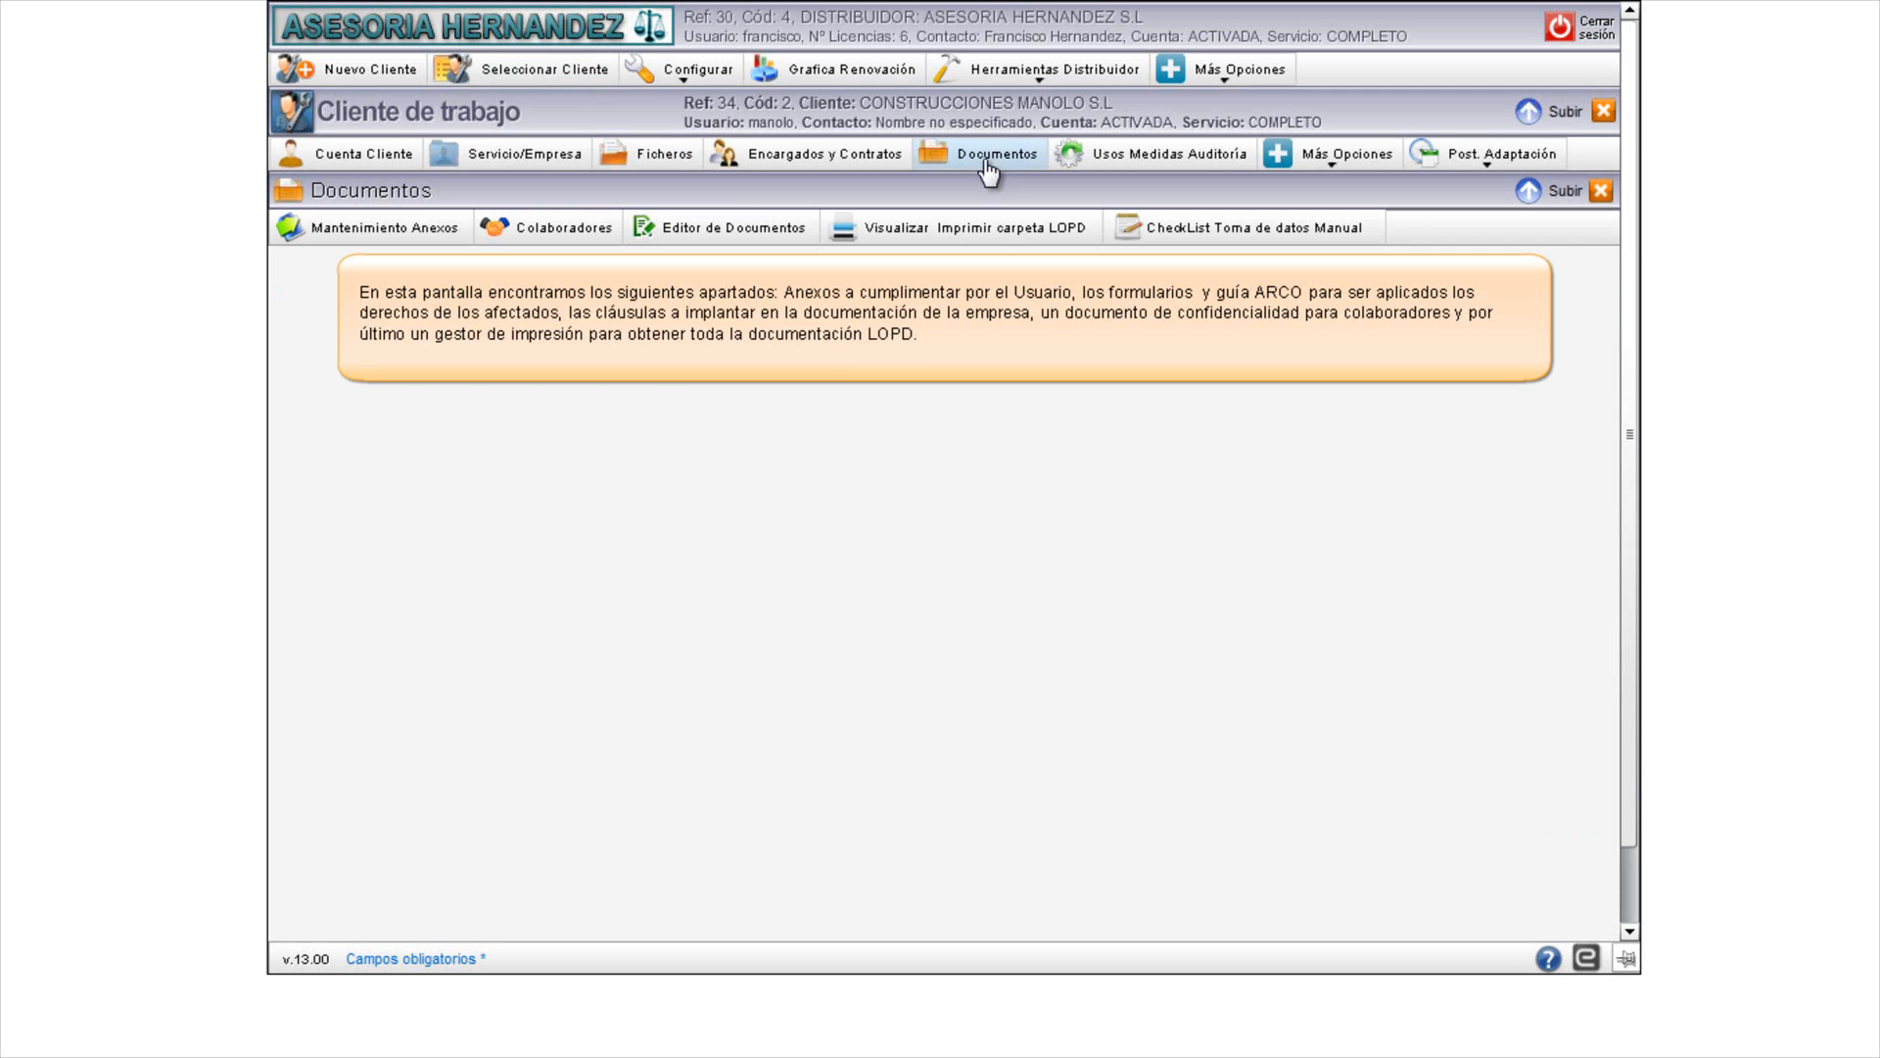
left_click(387, 231)
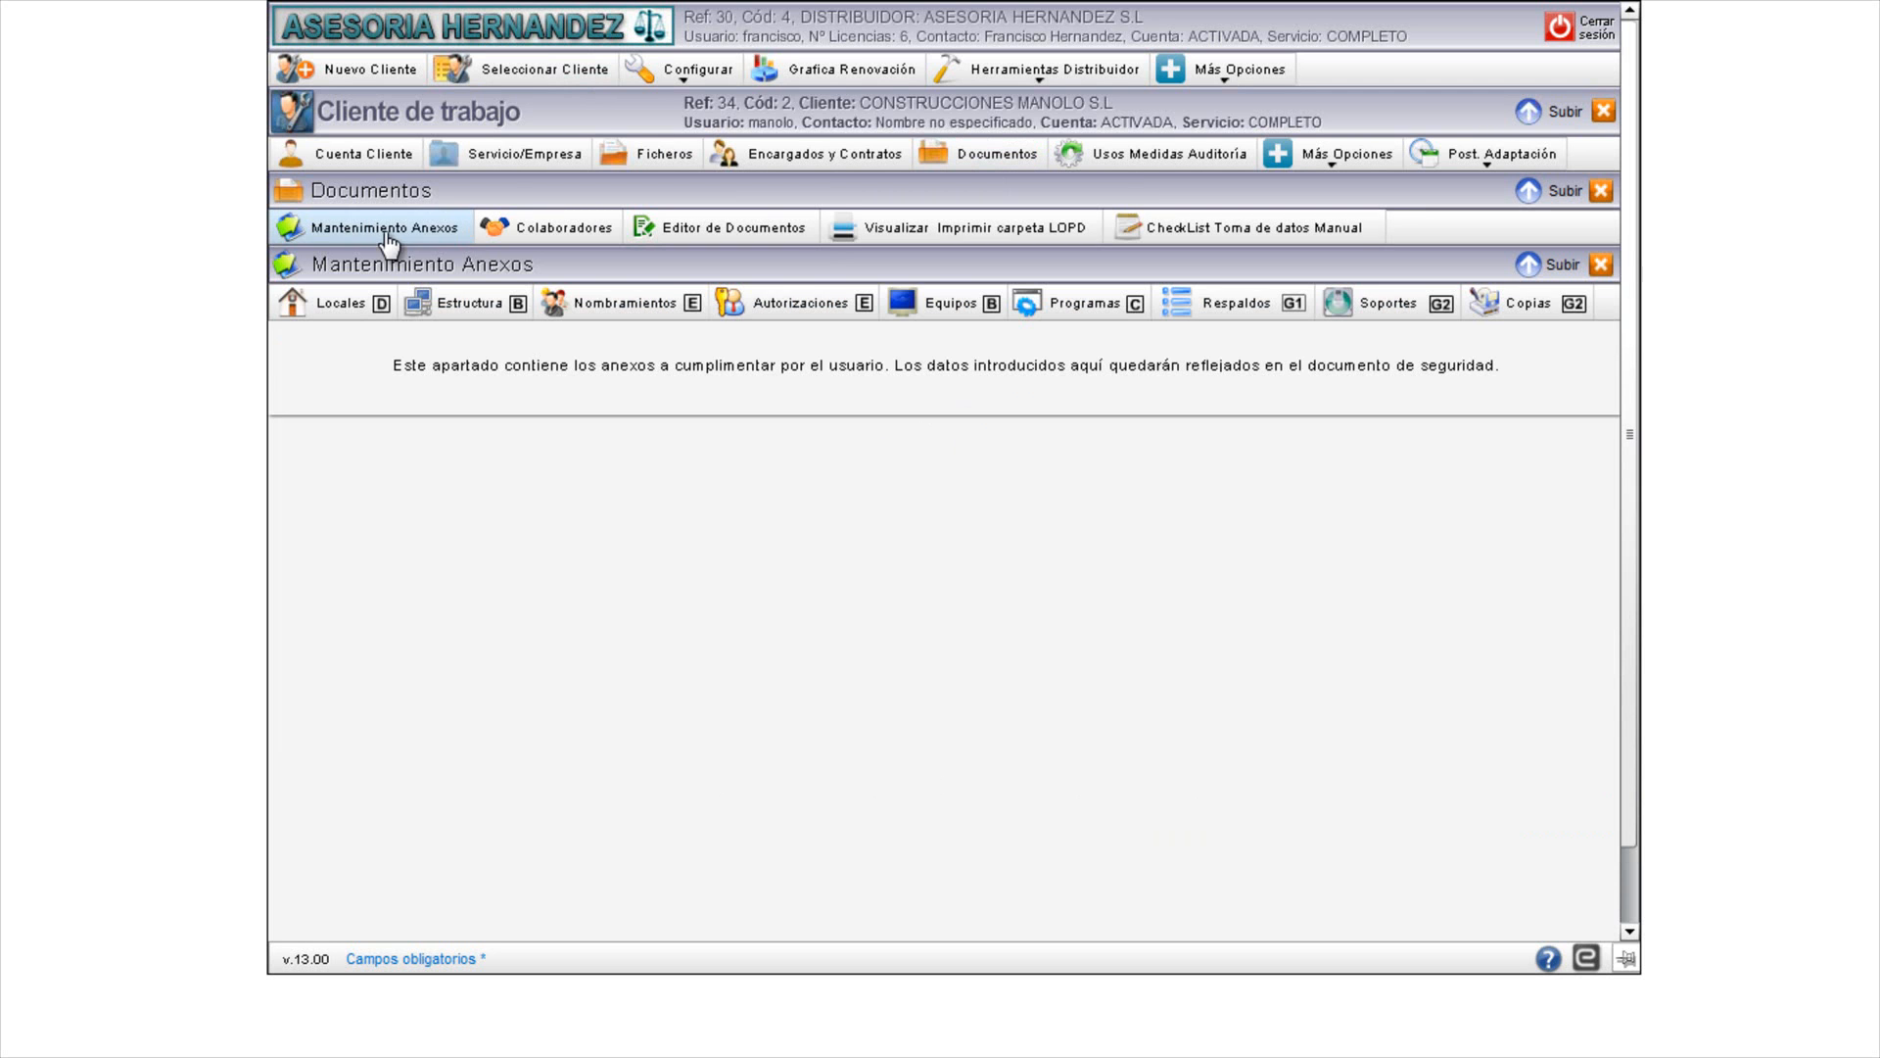
left_click(801, 308)
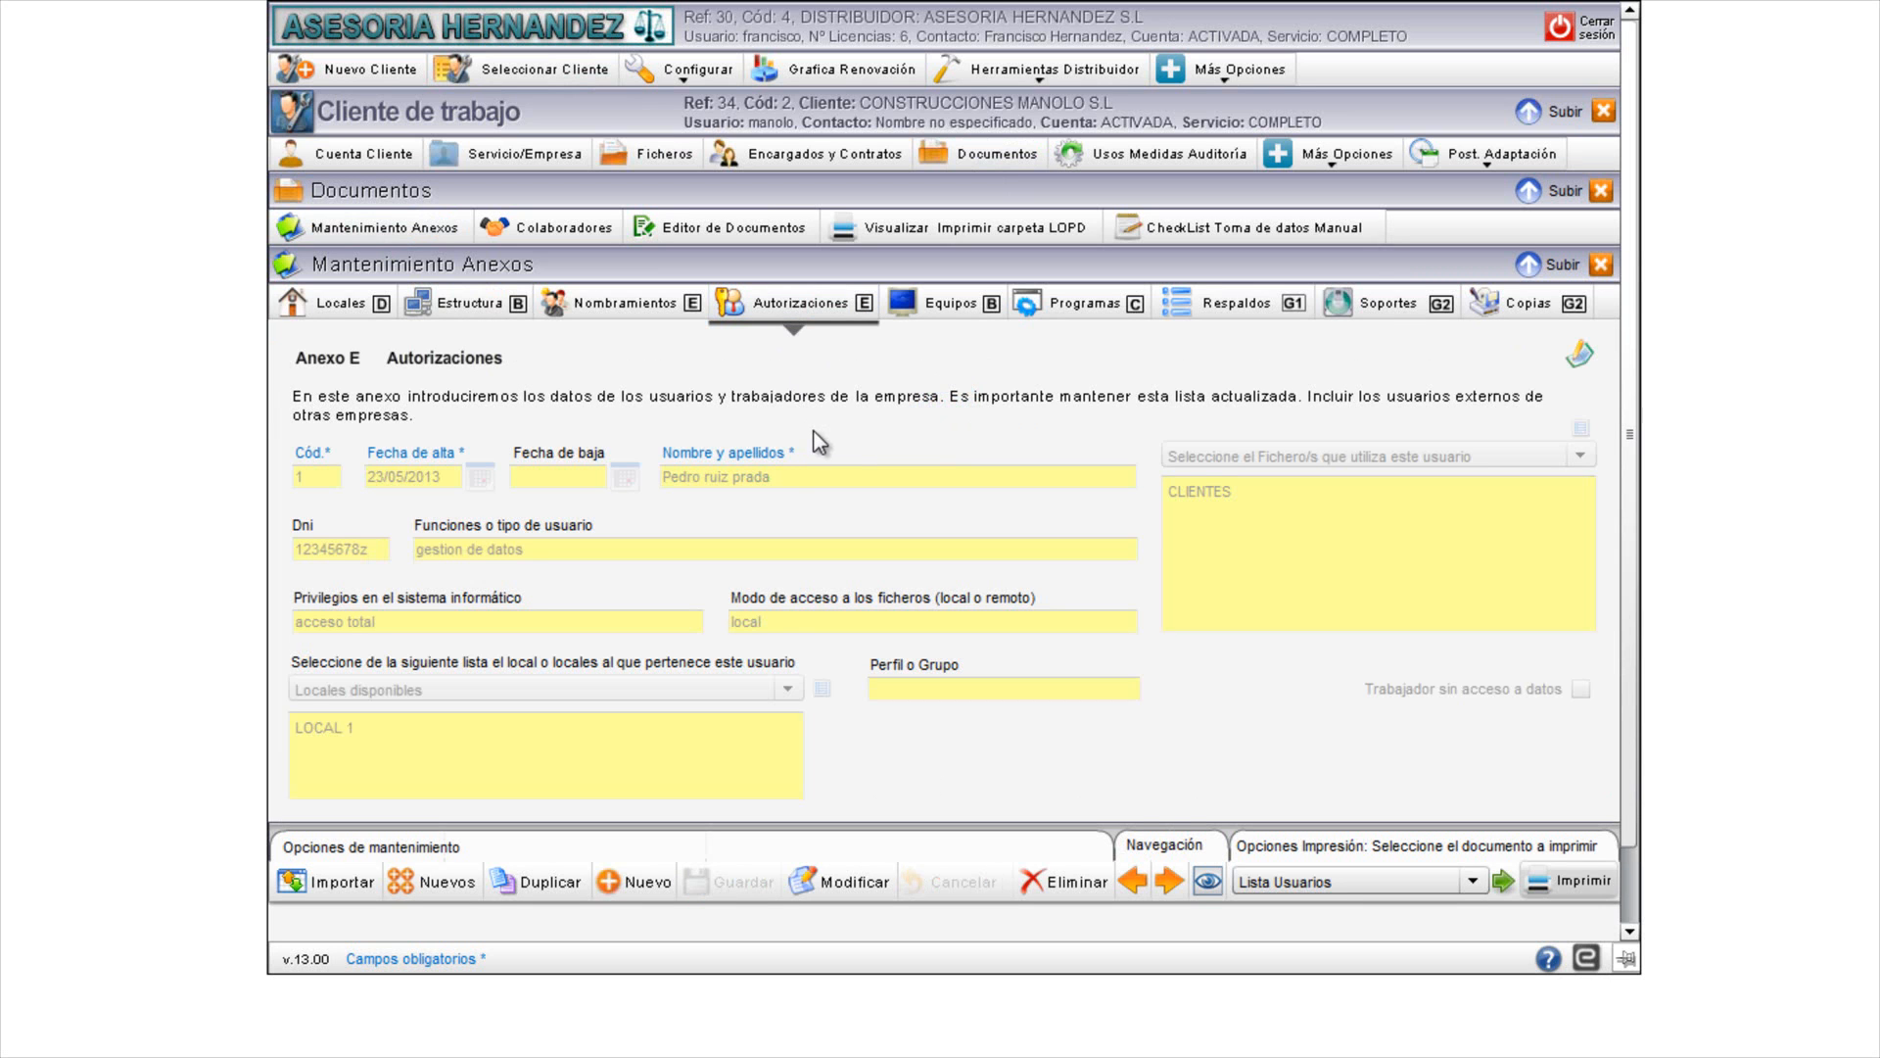
Step: Print the CONTRATO USUARIOS DEMO document from the Autorizaciones annex for all users (Todos)
left_click(1170, 881)
left_click(1131, 881)
left_click(1208, 881)
left_click(1473, 882)
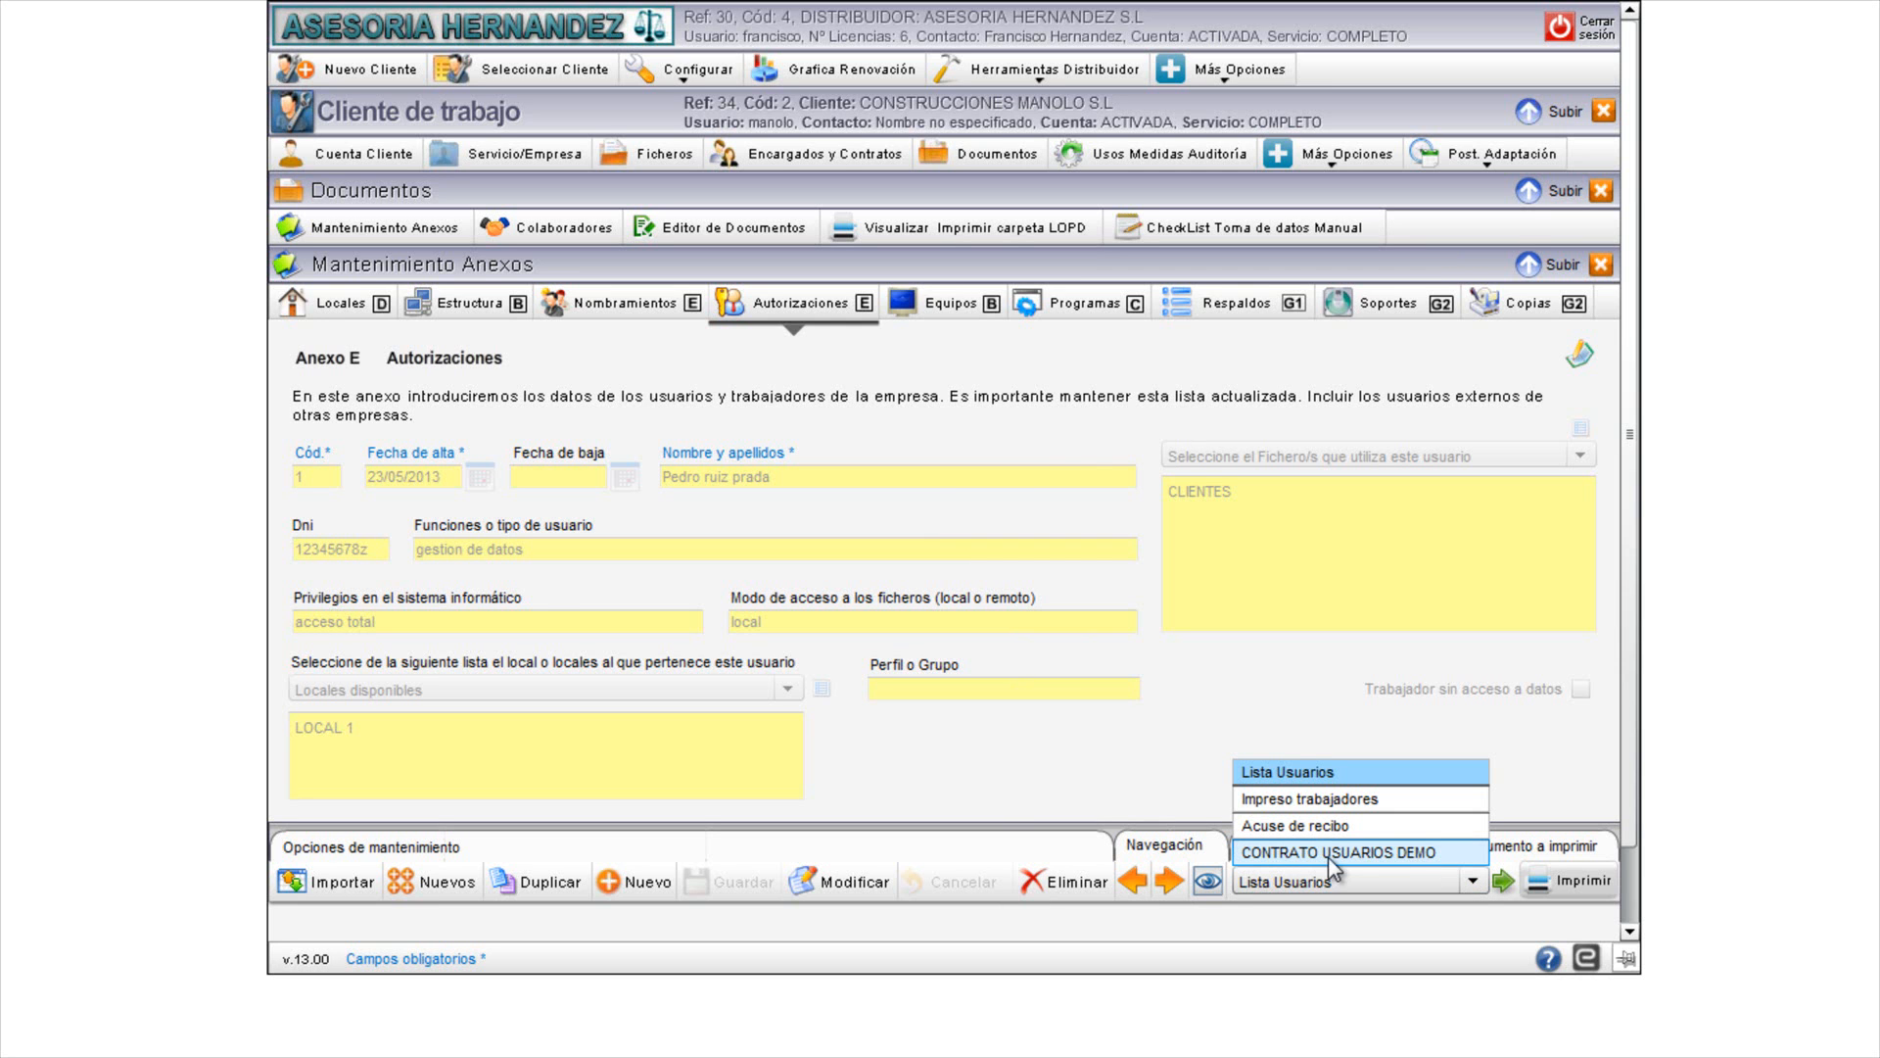
left_click(1396, 848)
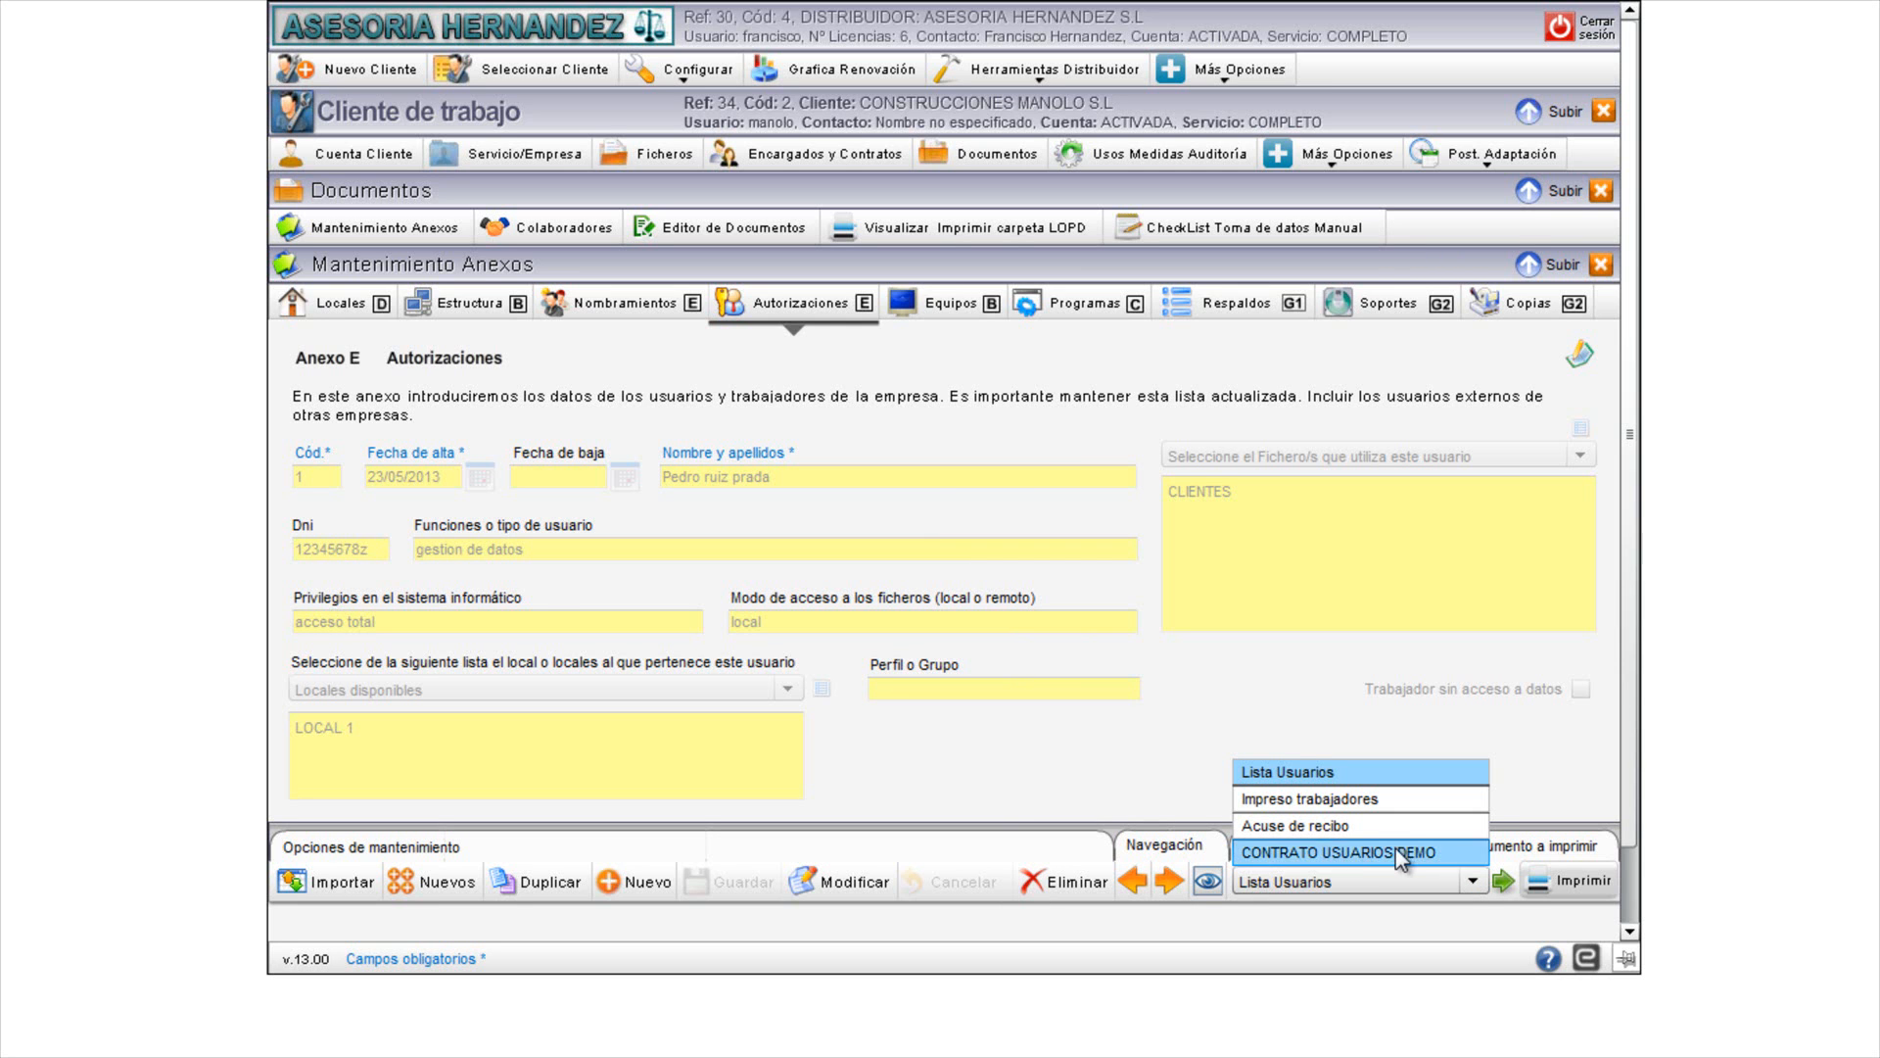
left_click(1558, 883)
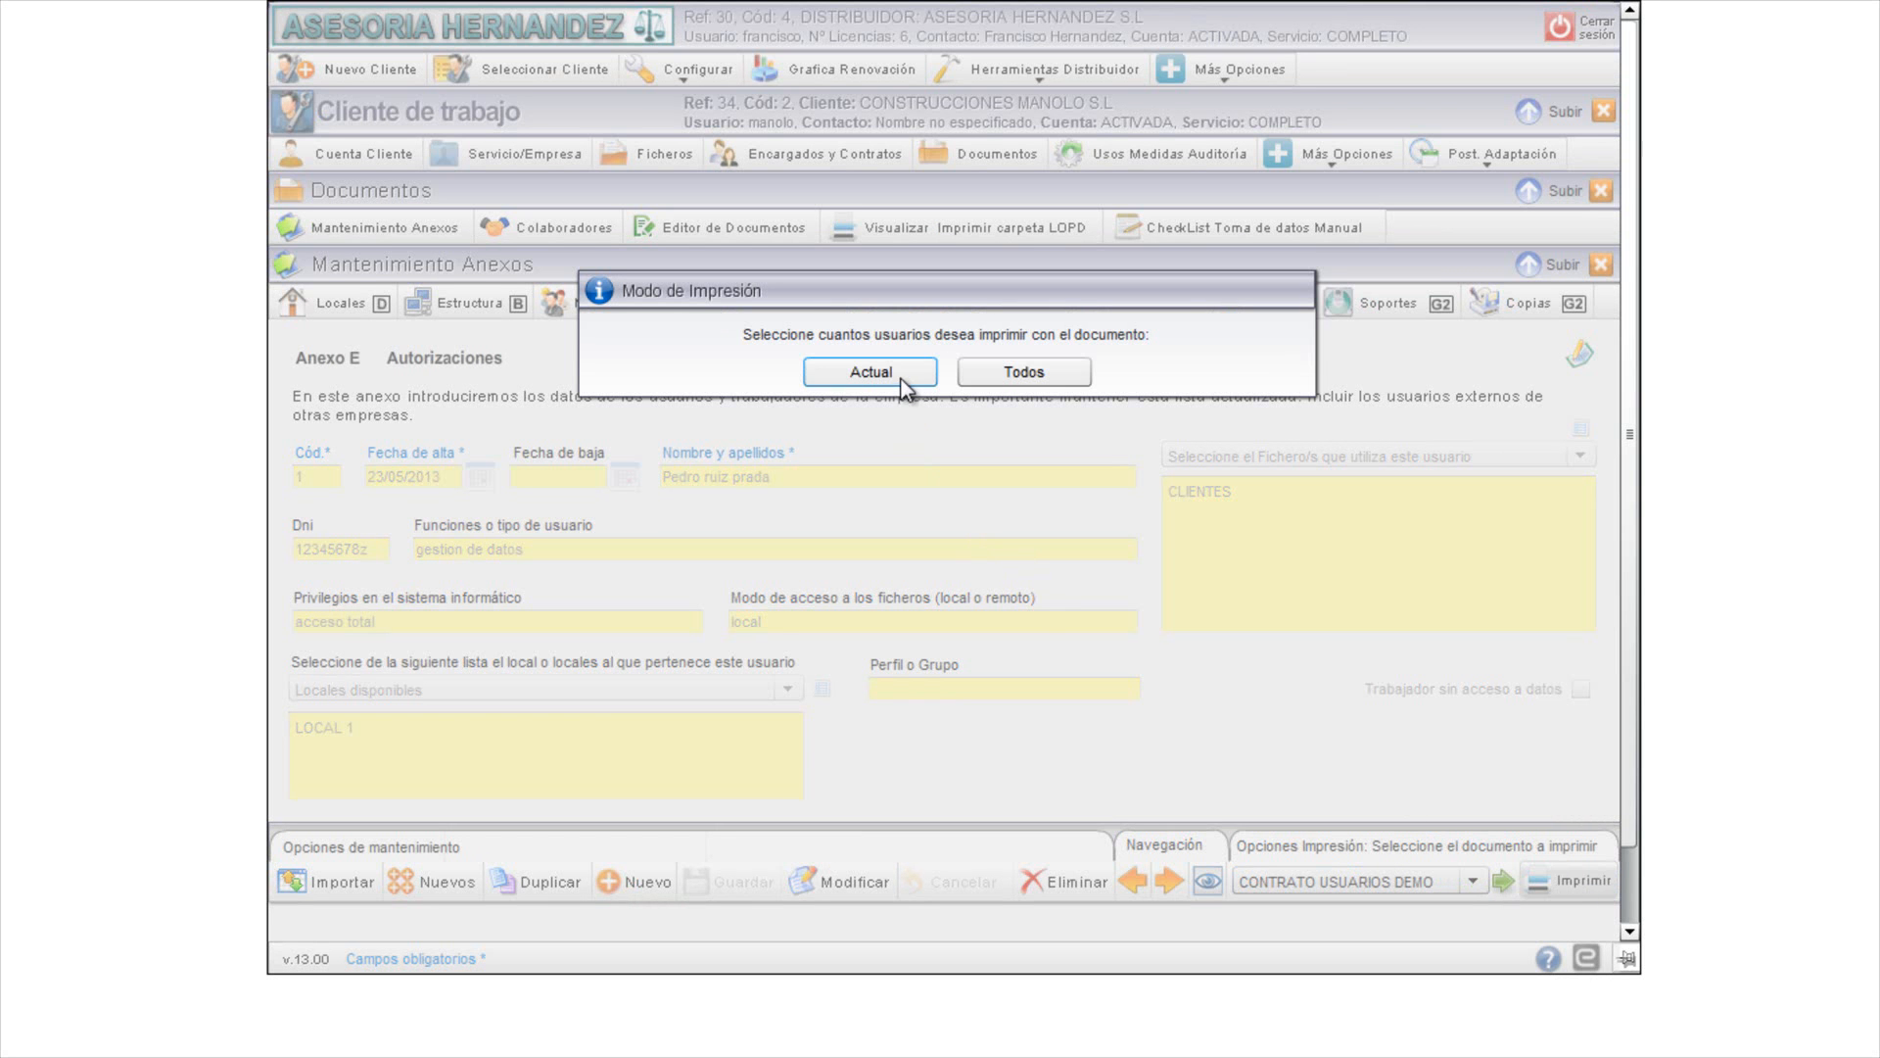
left_click(1020, 377)
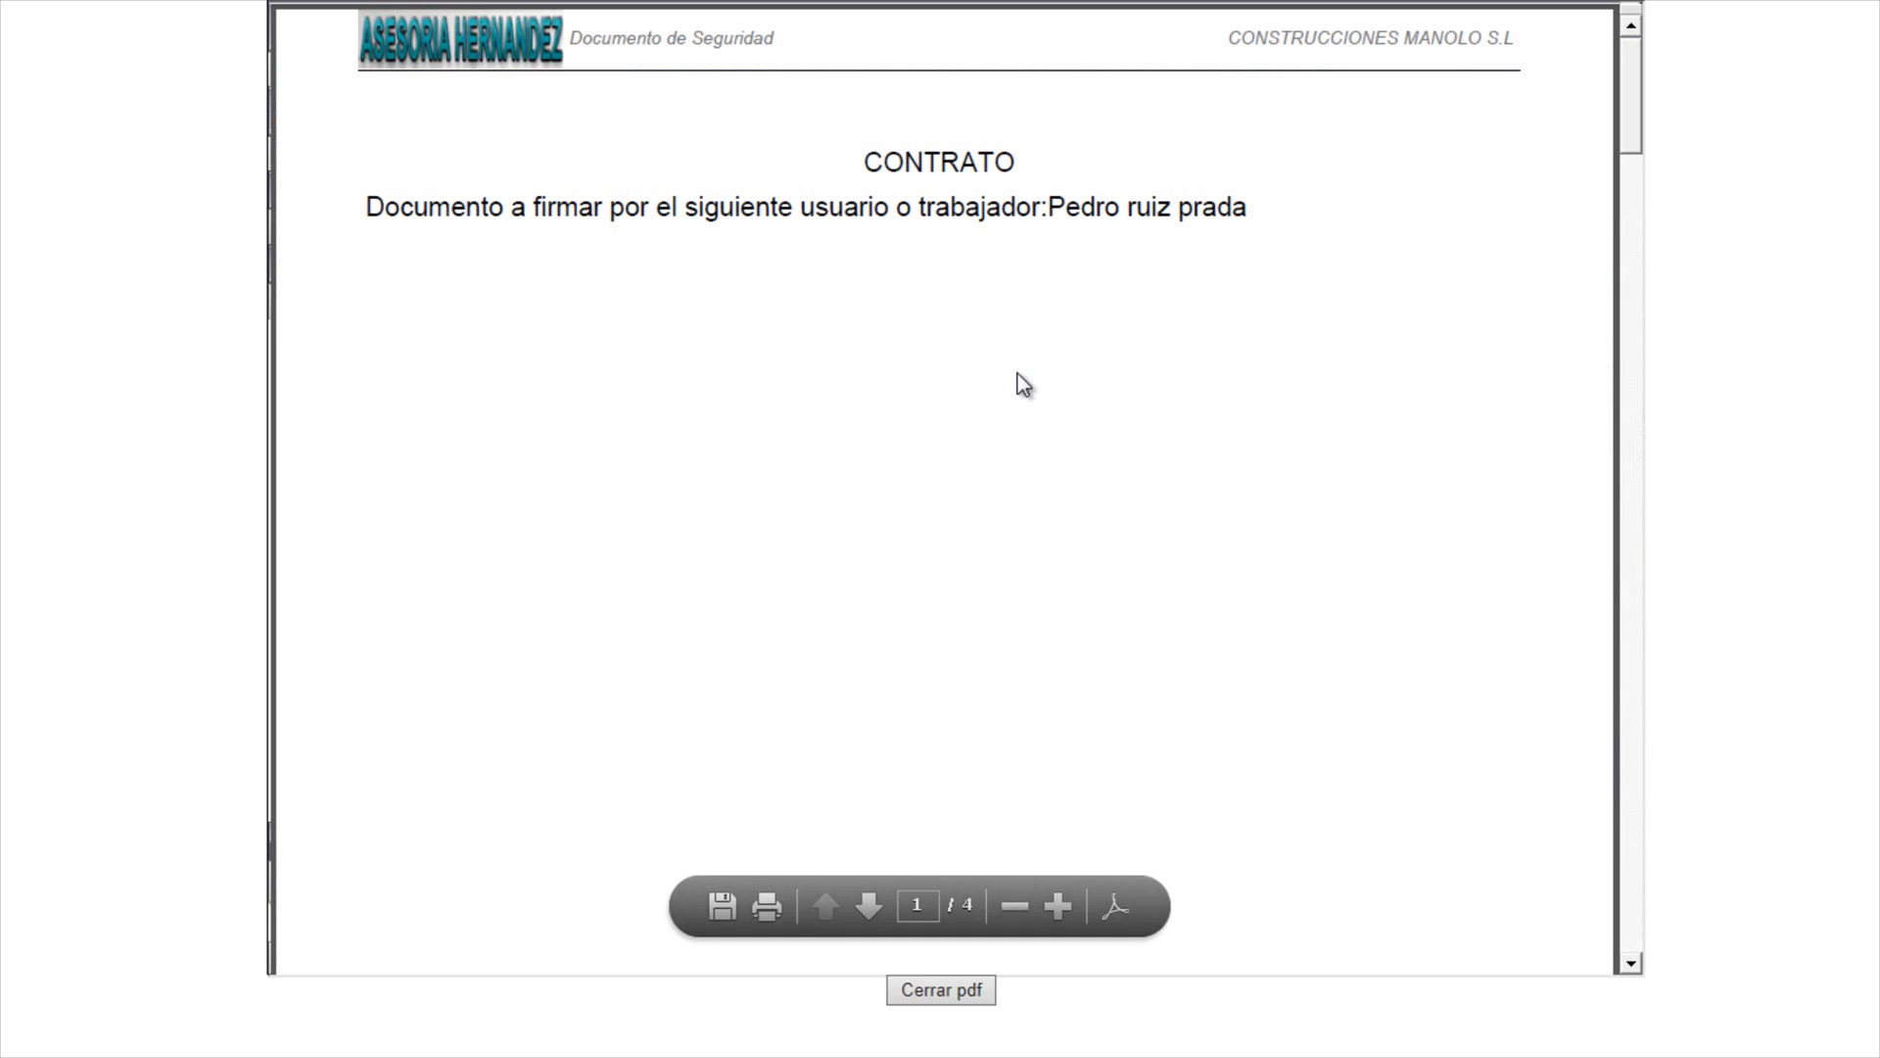
Step: Check the worker's name filled into each contract across the PDF's pages and close the PDF
mouse_move(966, 797)
left_click_drag(1049, 207, 1217, 210)
left_click(1160, 325)
scroll(1124, 406, "down", 2)
scroll(1124, 406, "down", 10)
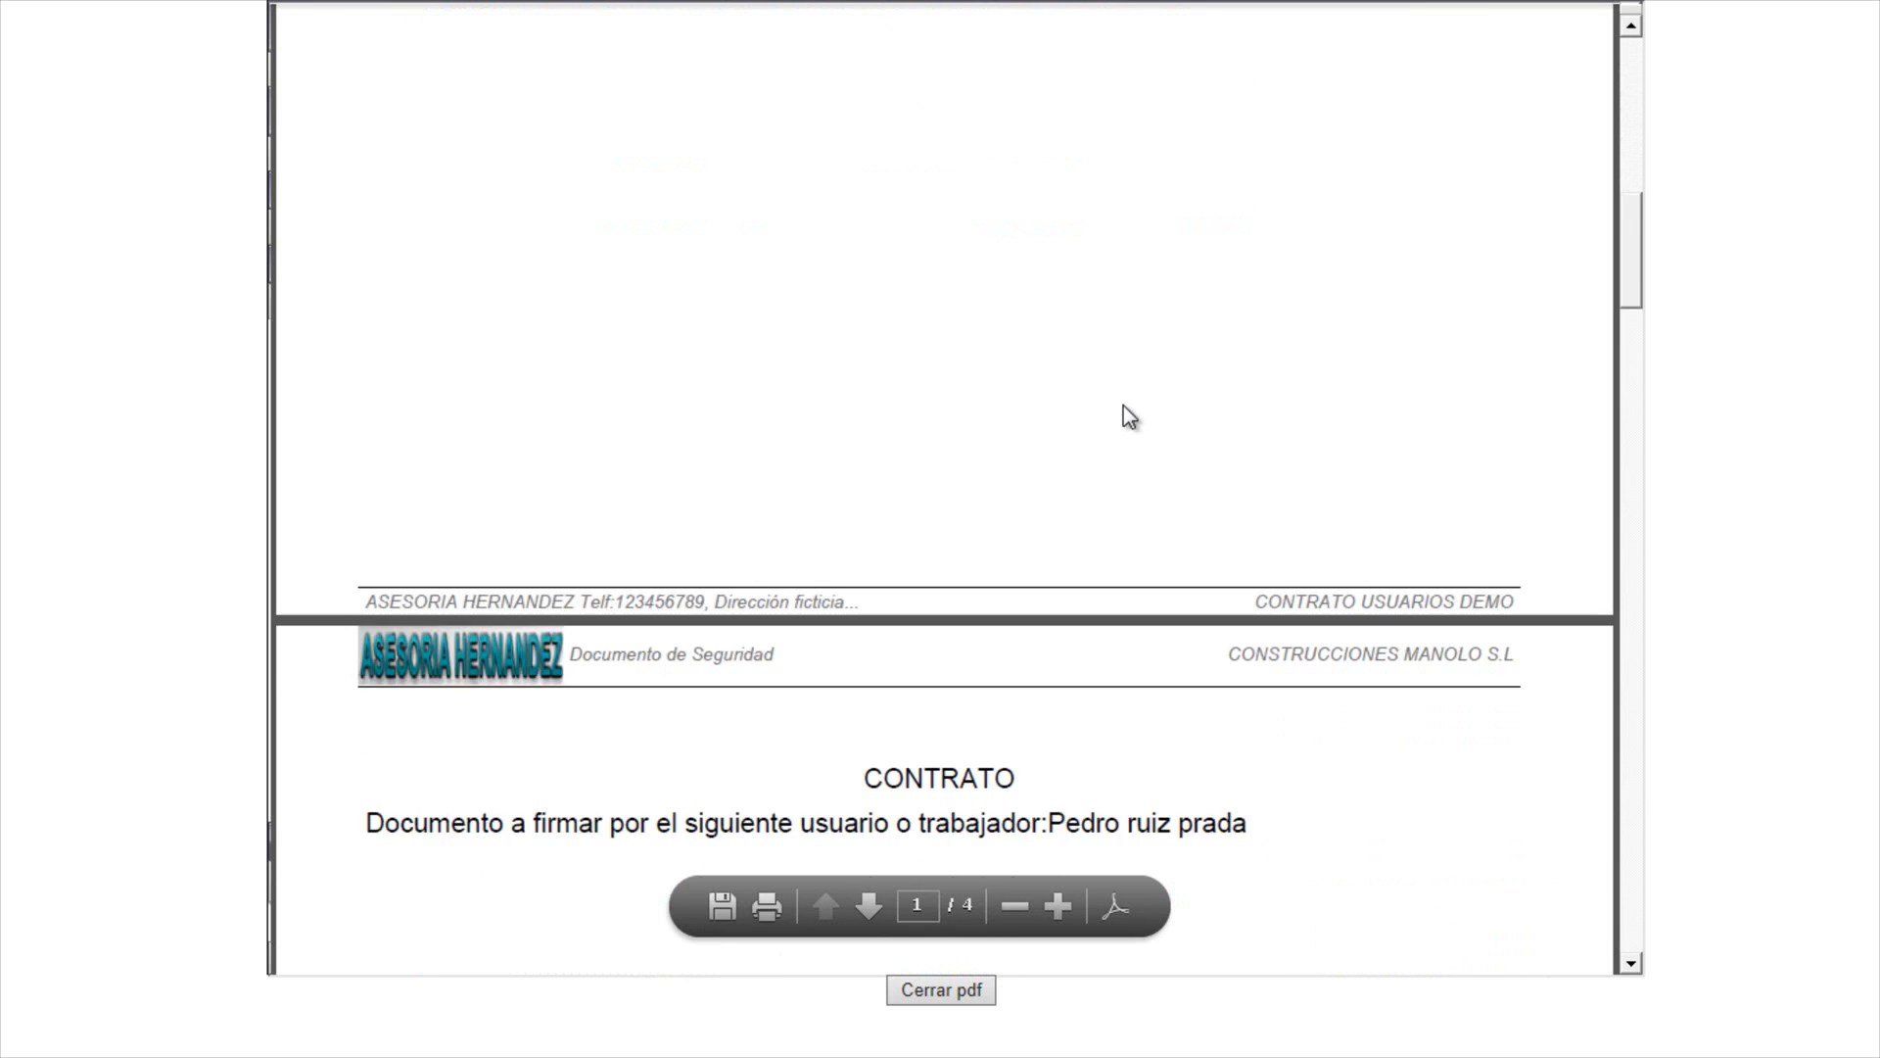
scroll(1129, 482, "down", 6)
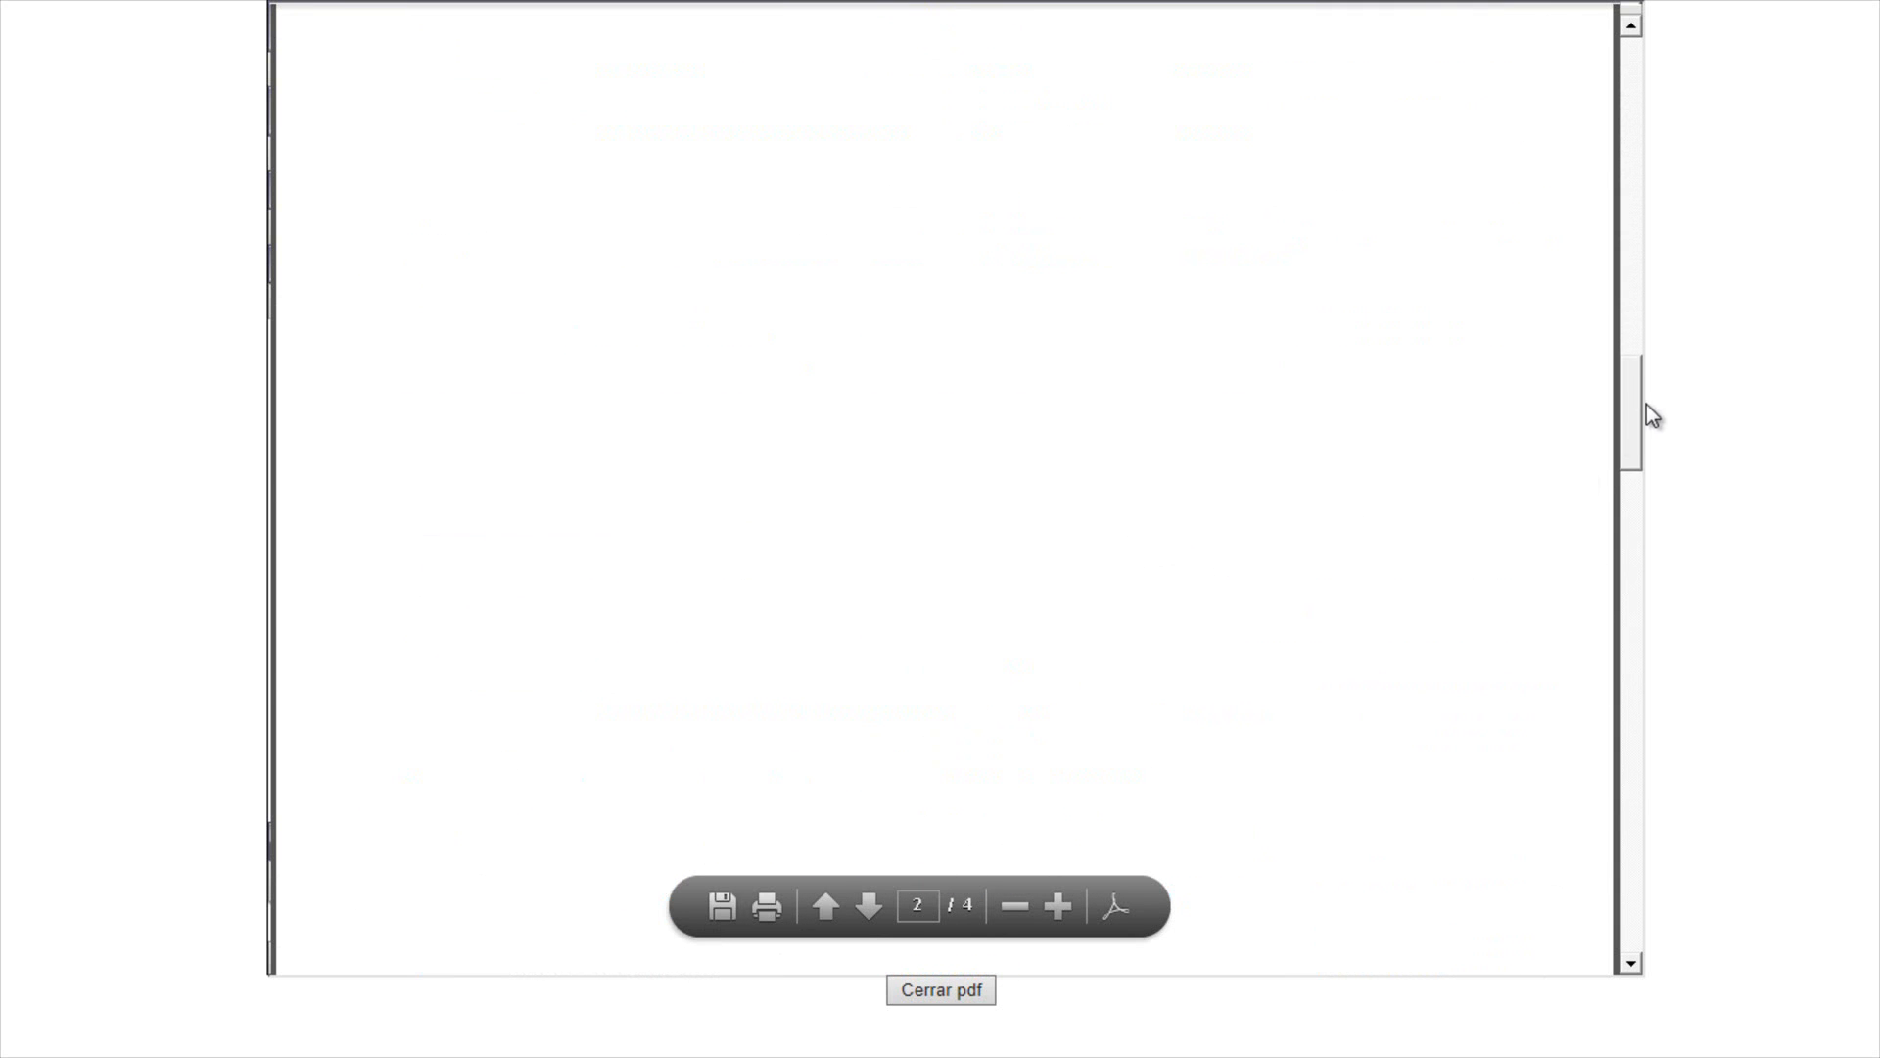
left_click_drag(1628, 429, 1595, 838)
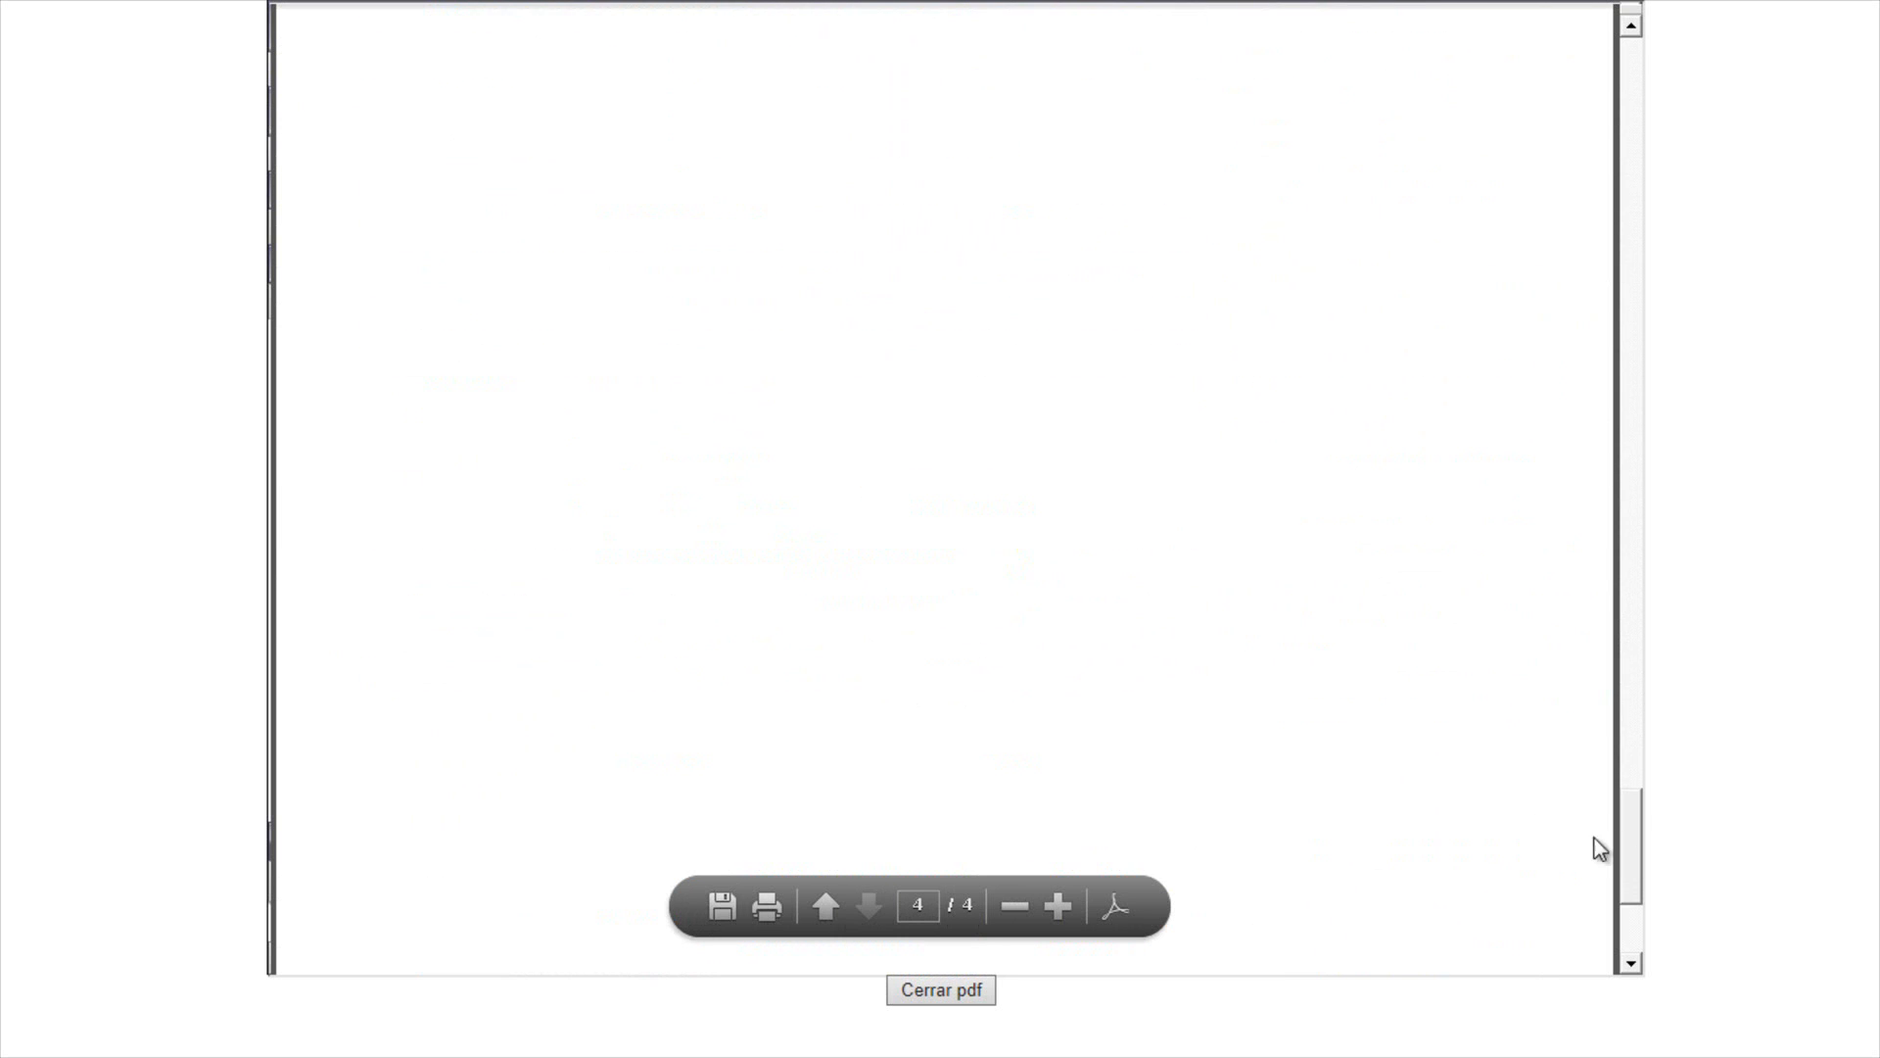
left_click(919, 995)
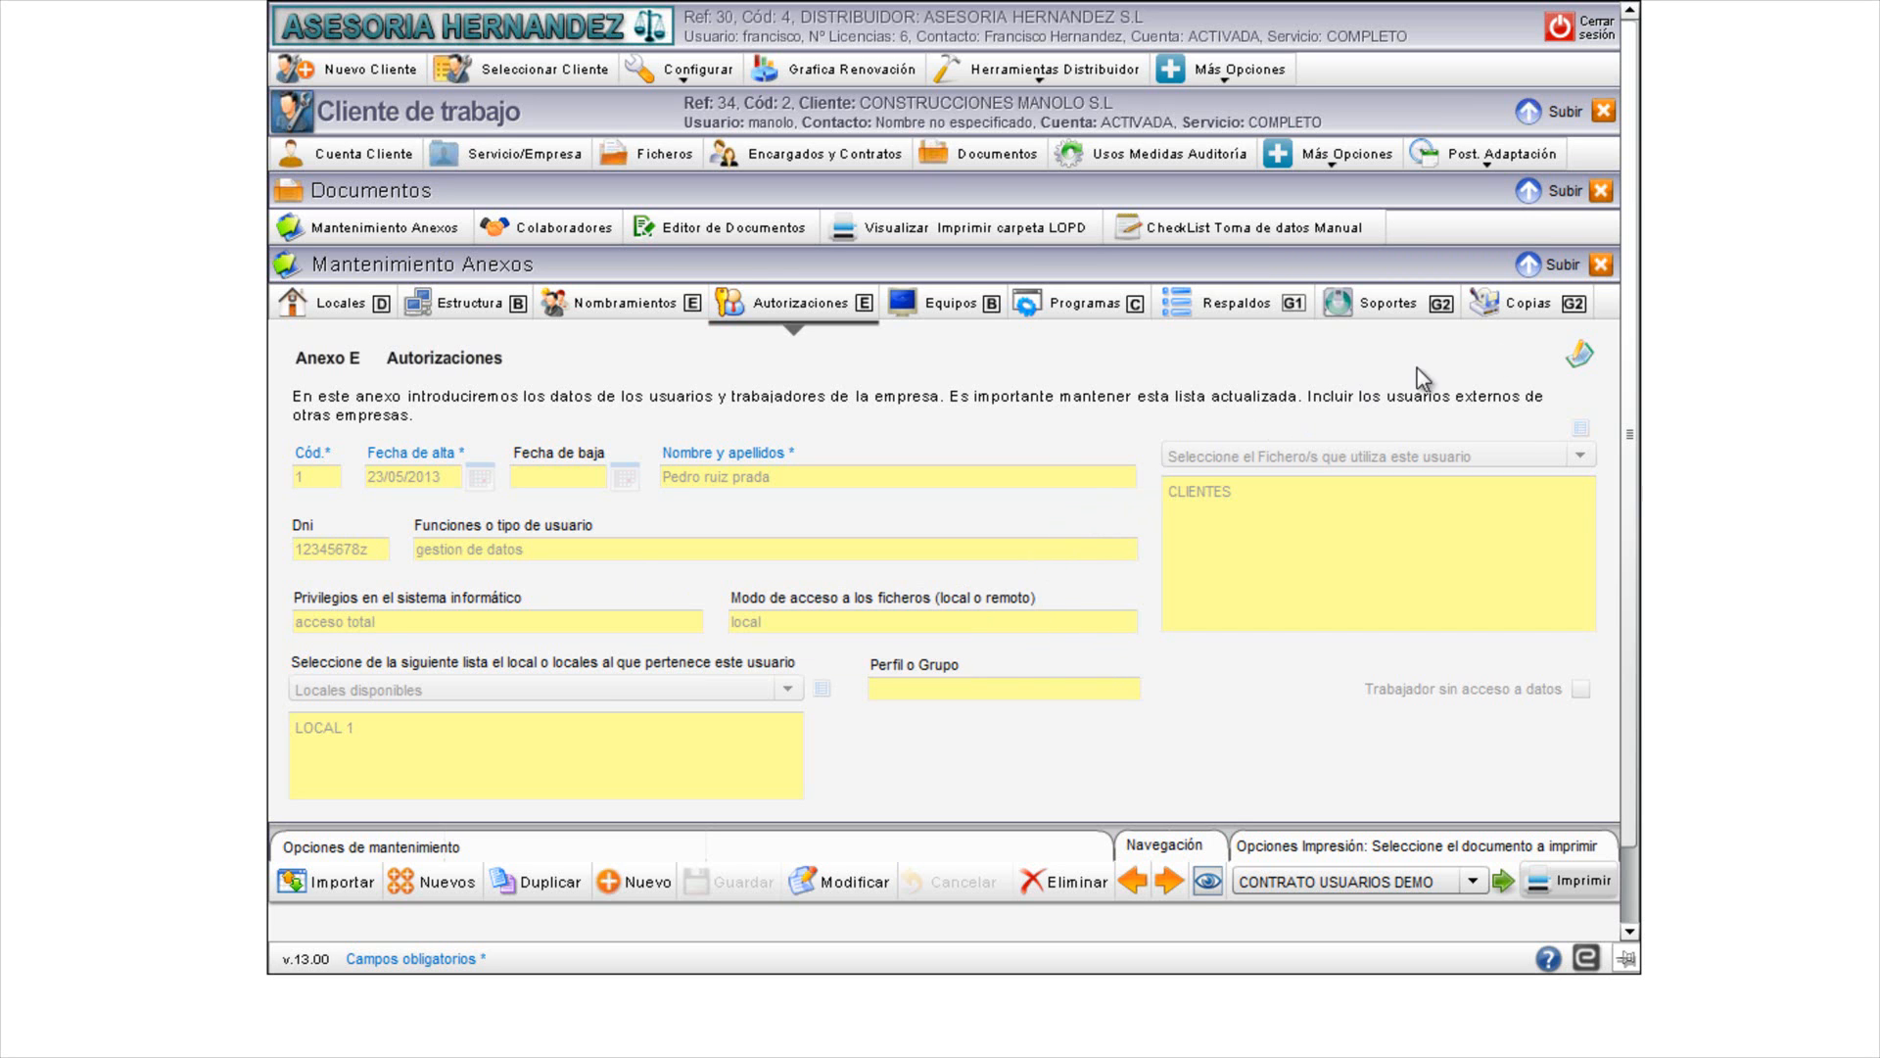
Step: Close the annex maintenance, open the client's document editor and confirm importing the distributor's base documents as the client's own personalised documents
left_click(1601, 265)
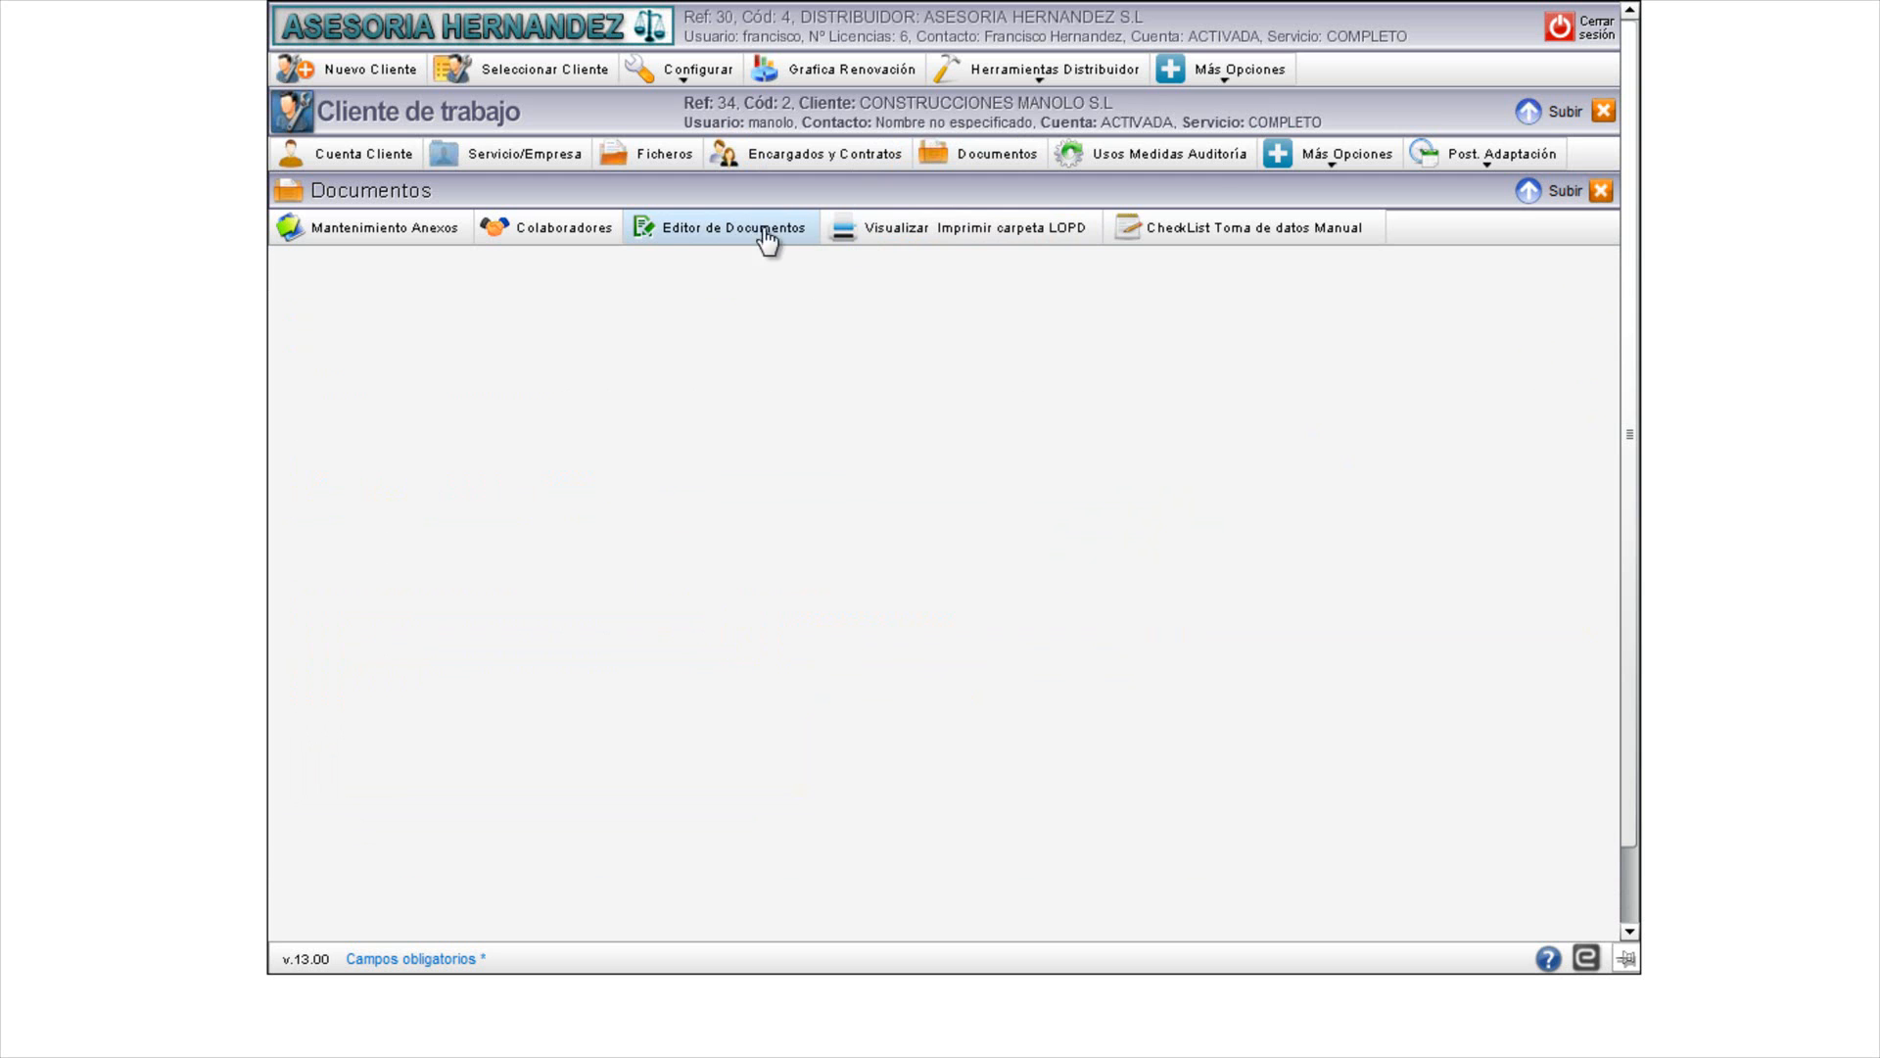
left_click(1324, 156)
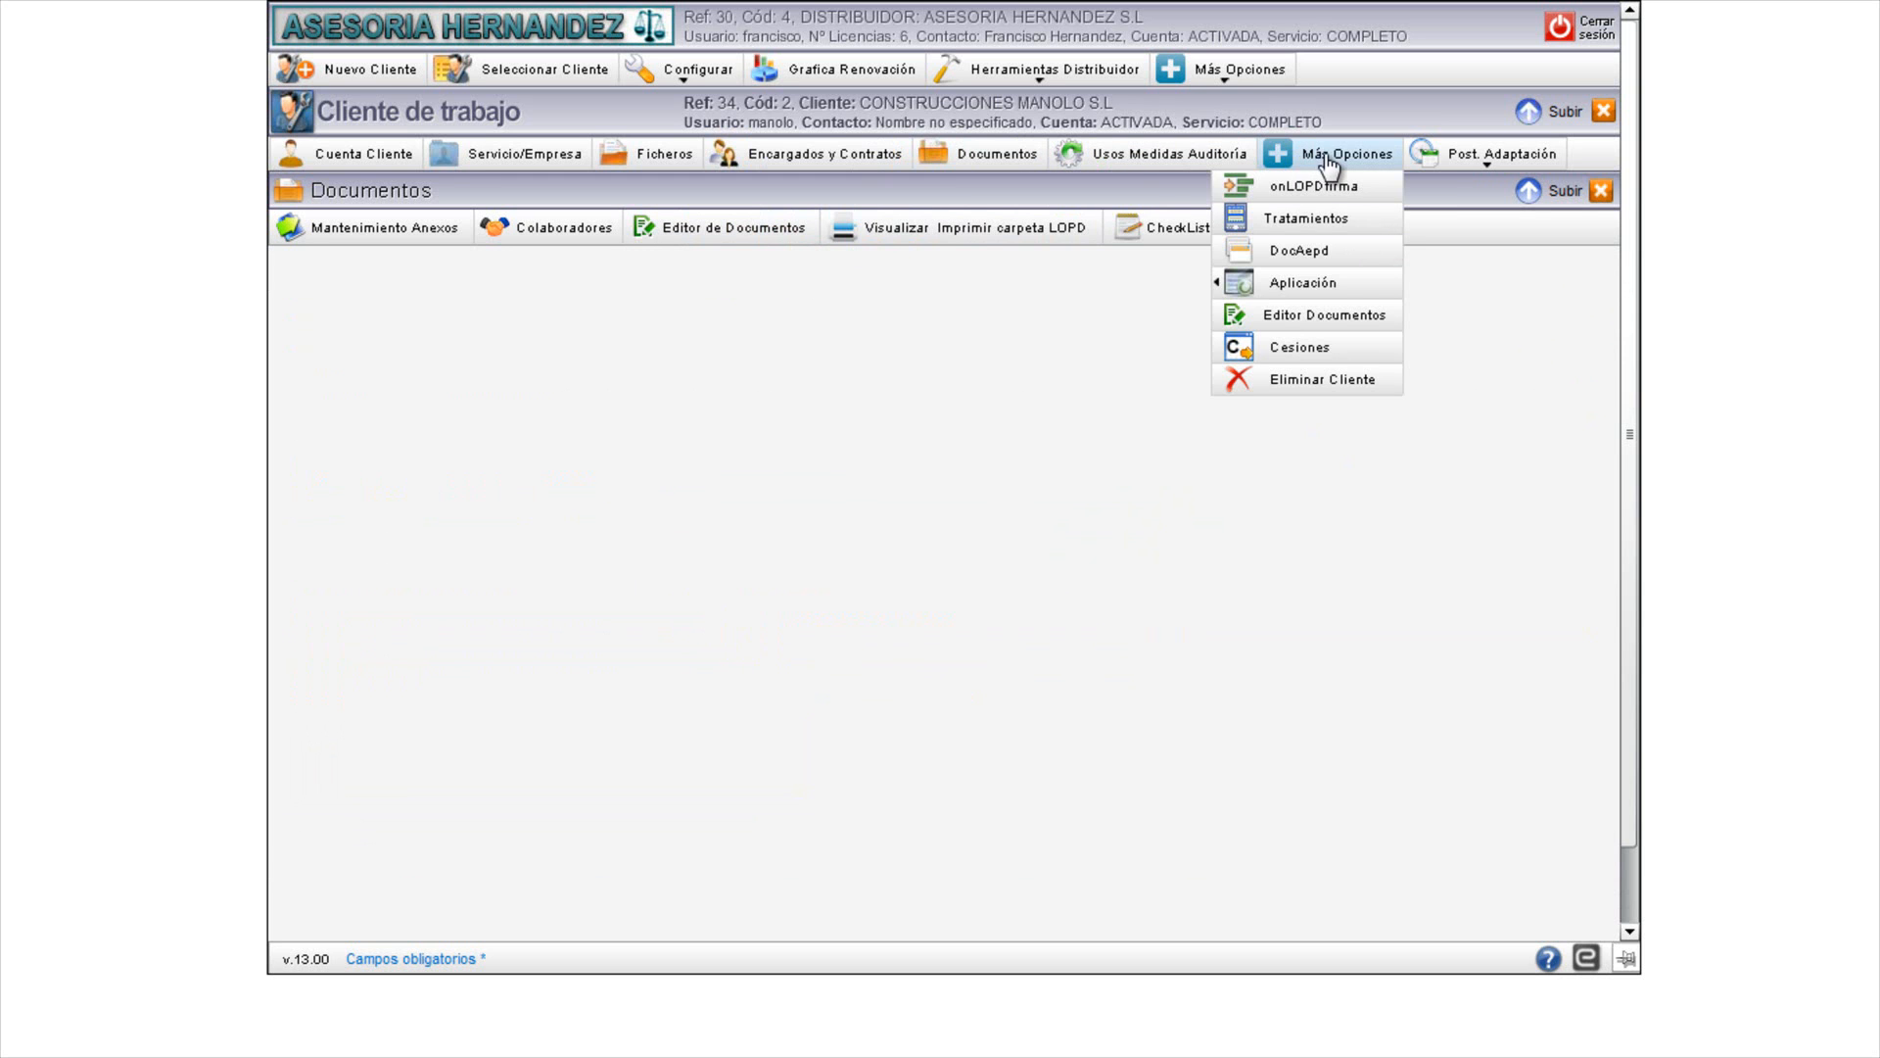
left_click(1284, 318)
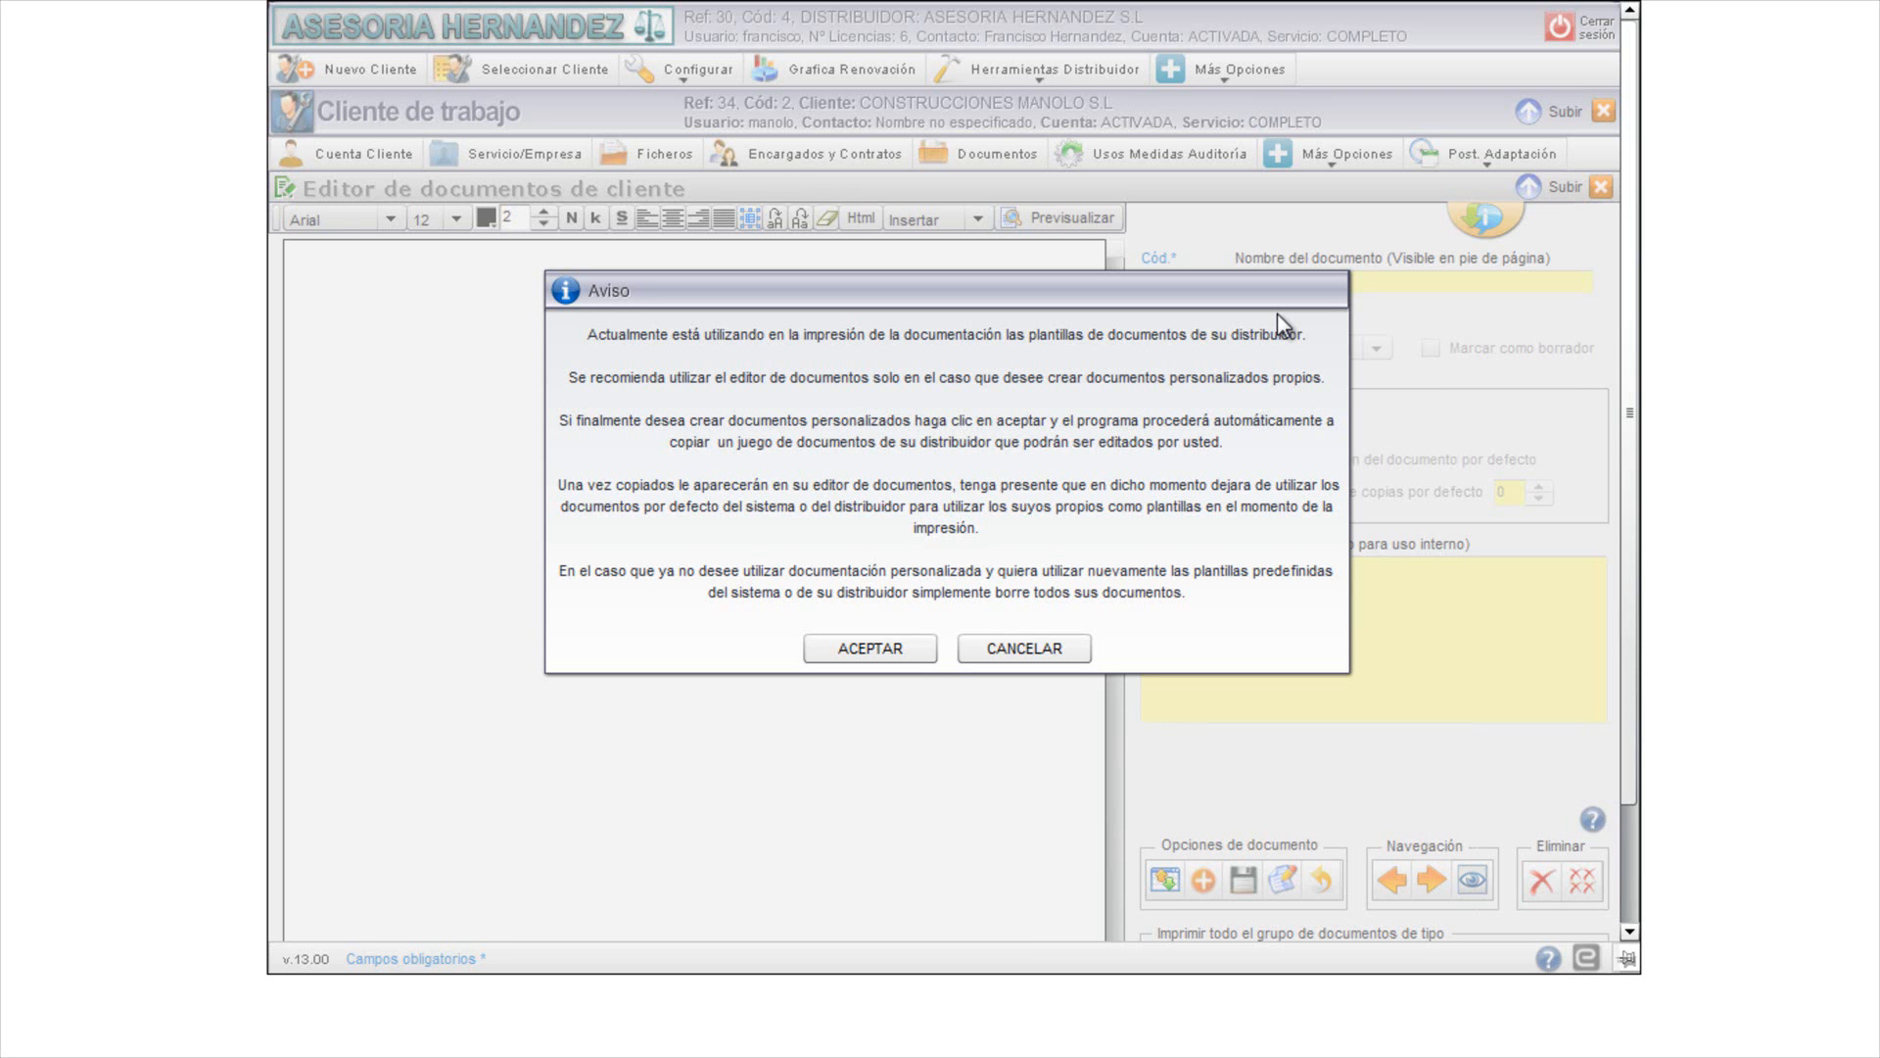
left_click(893, 644)
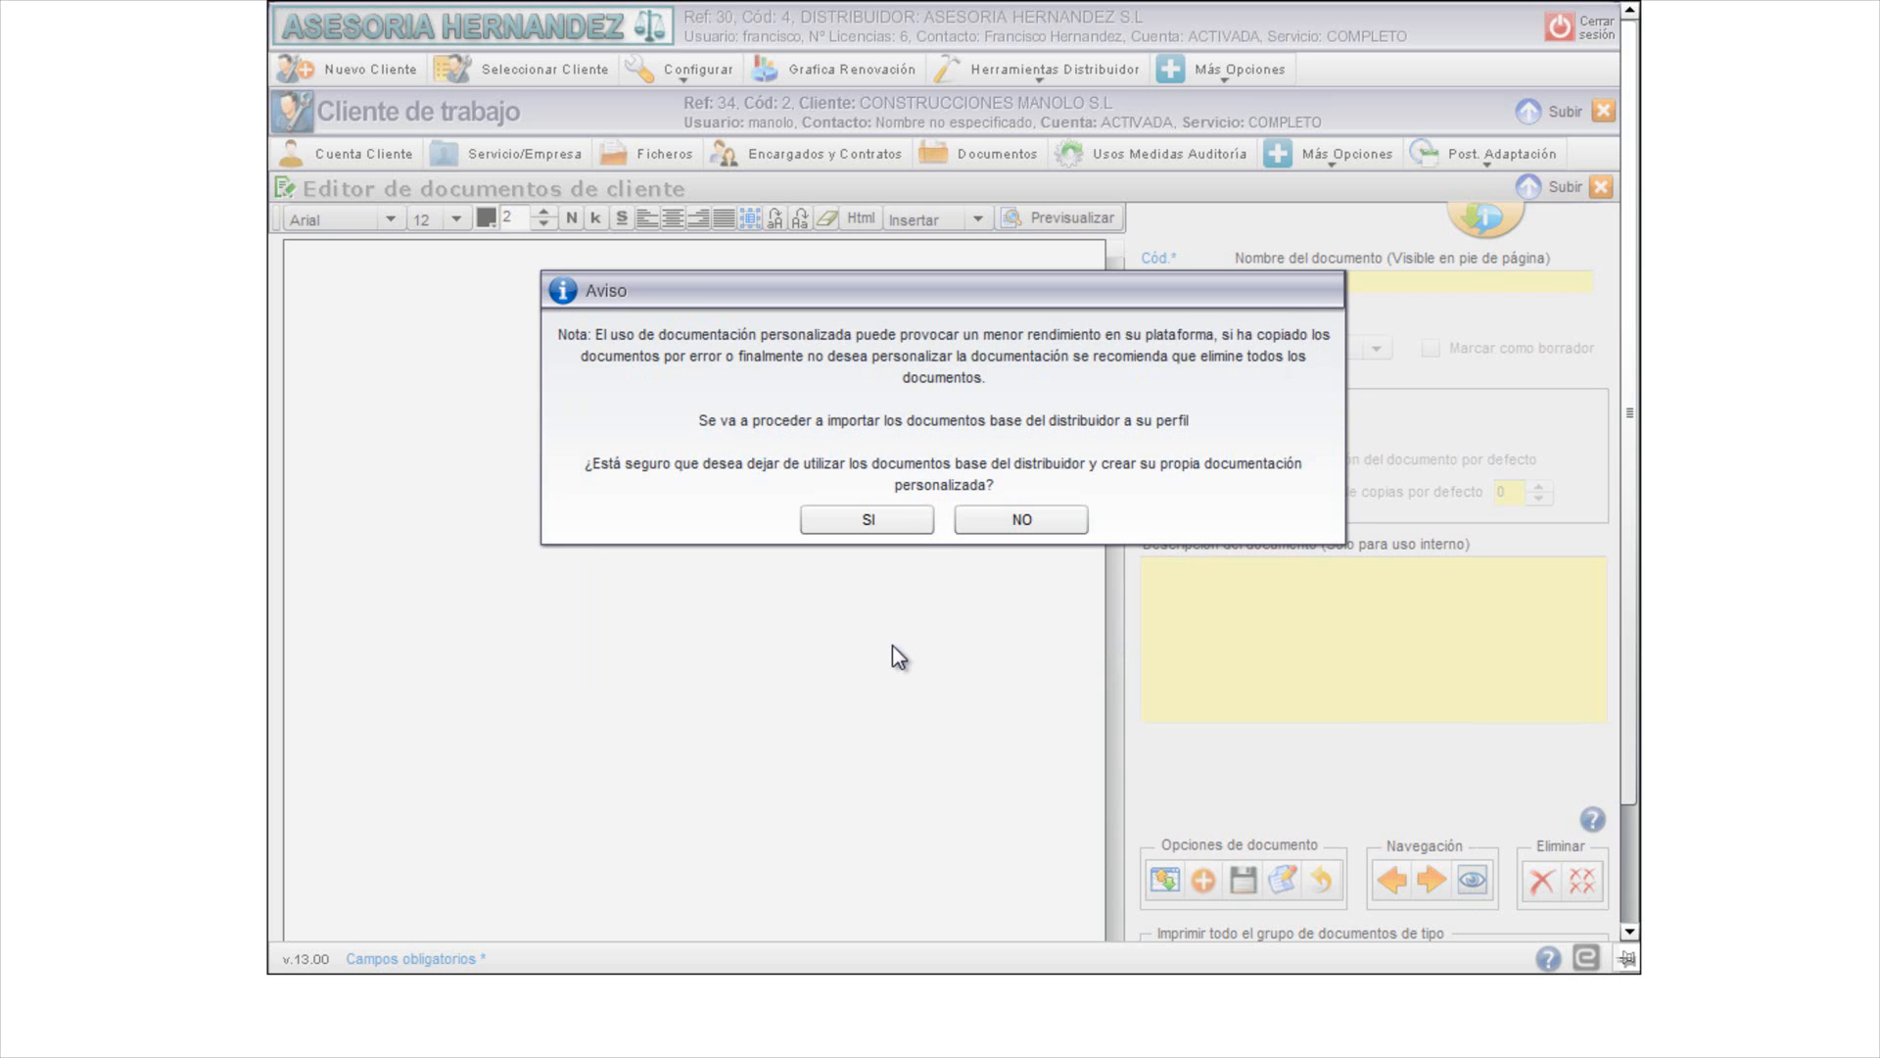
left_click(910, 519)
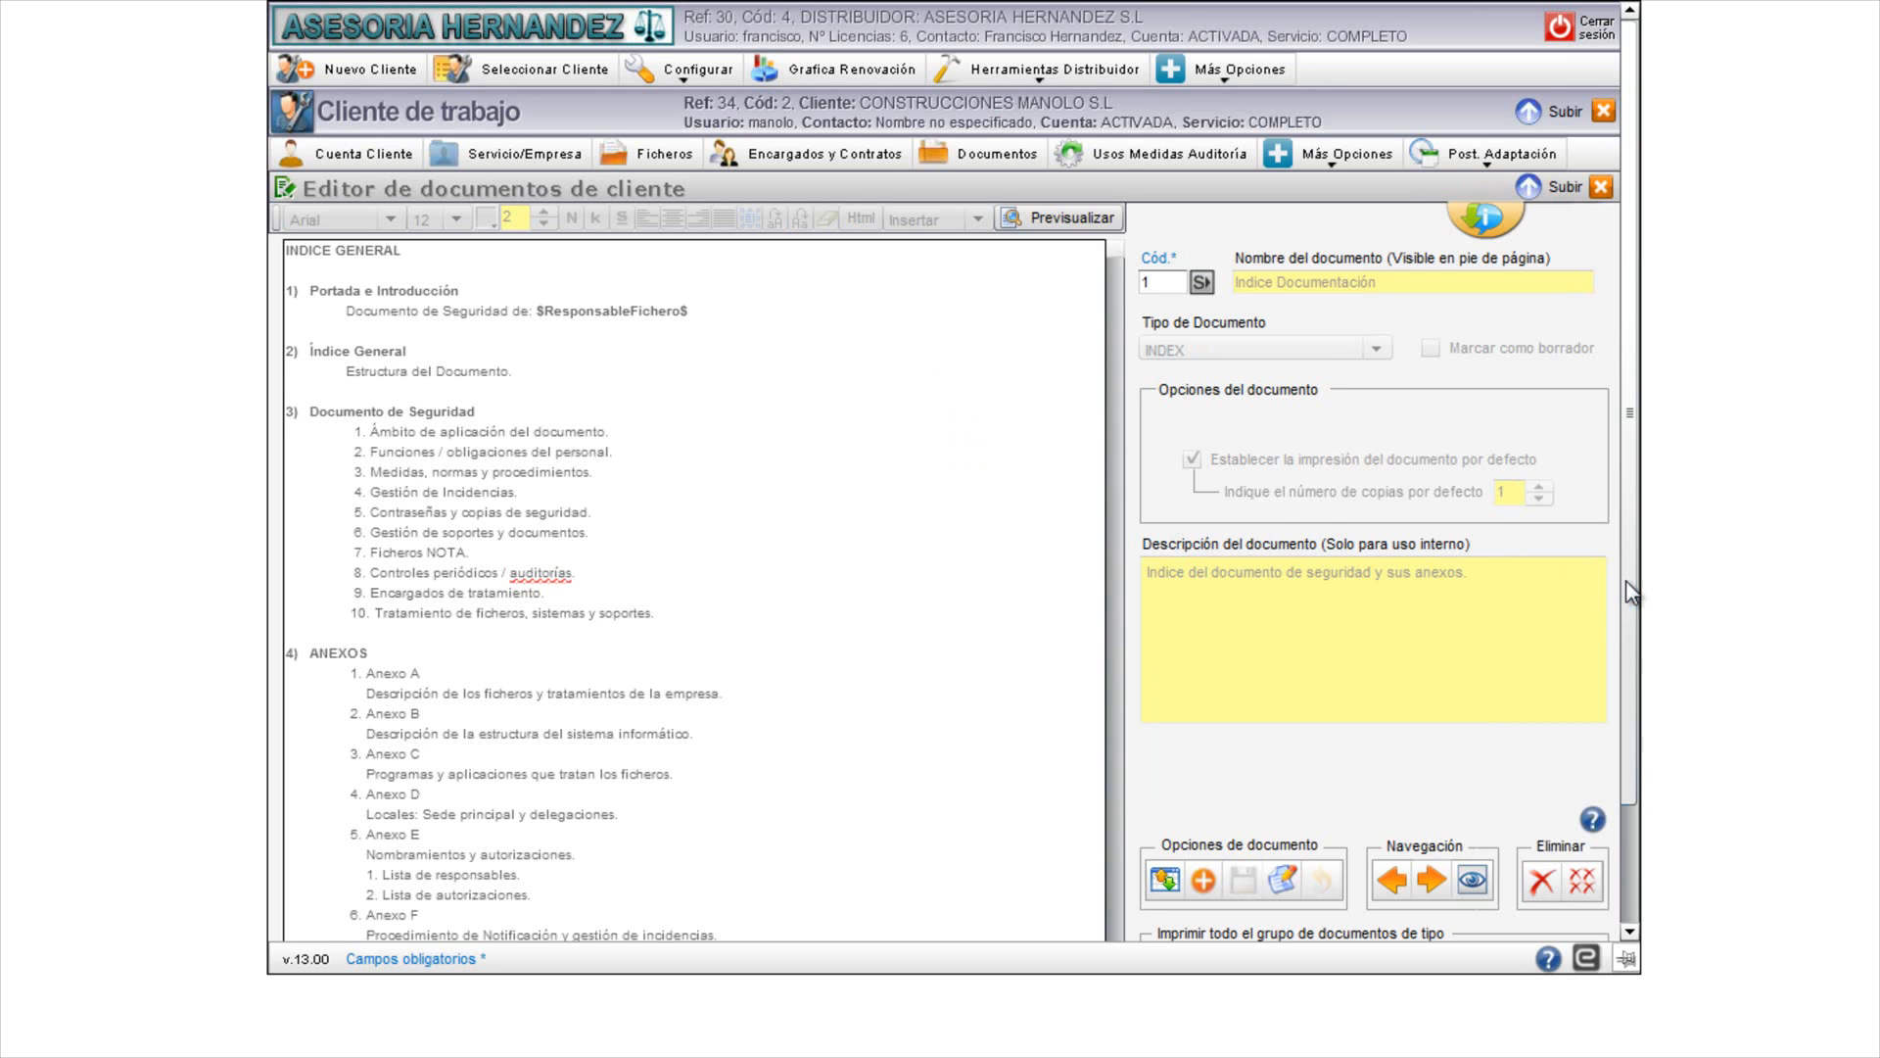
Step: Show the list of the client's documents and open CONTRATO USUARIOS DEMO (code 29) from it
mouse_move(1626, 581)
left_mouse_down()
mouse_move(1624, 615)
mouse_move(1628, 580)
left_mouse_up()
left_click(1530, 113)
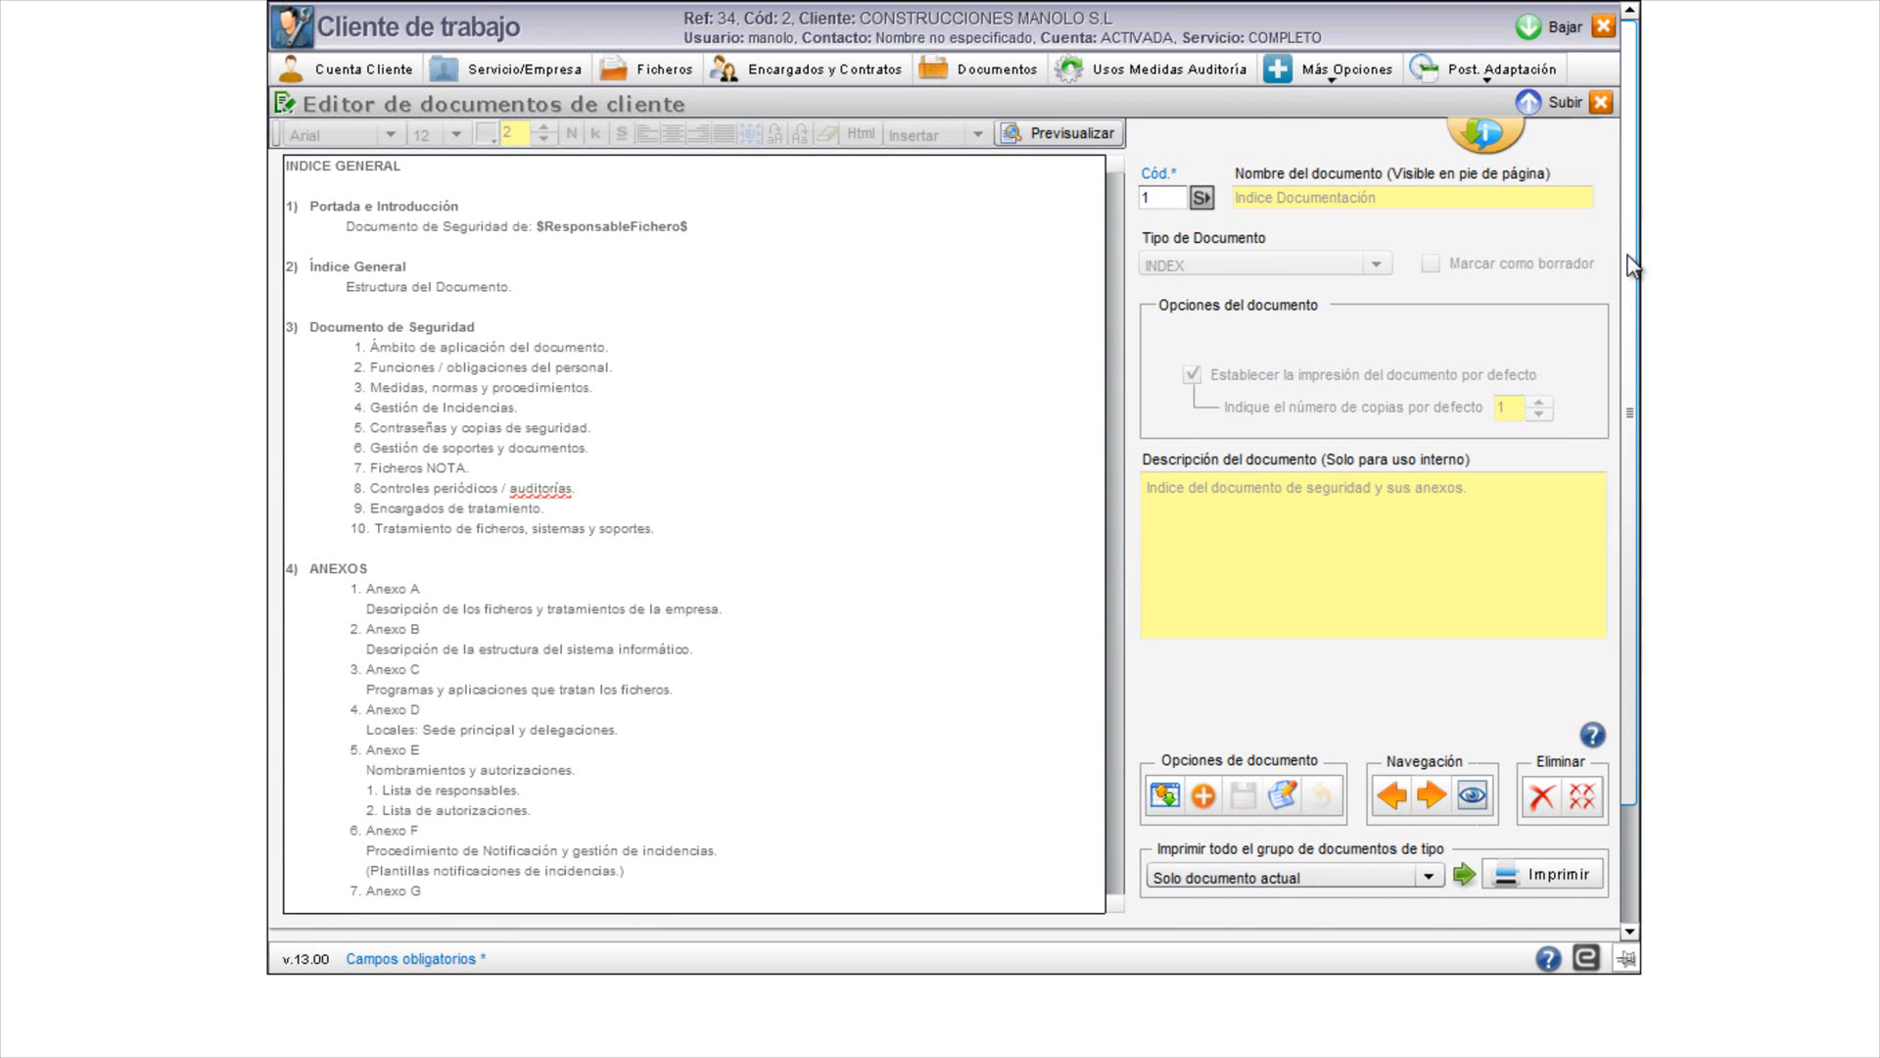
left_click_drag(1630, 262, 1628, 290)
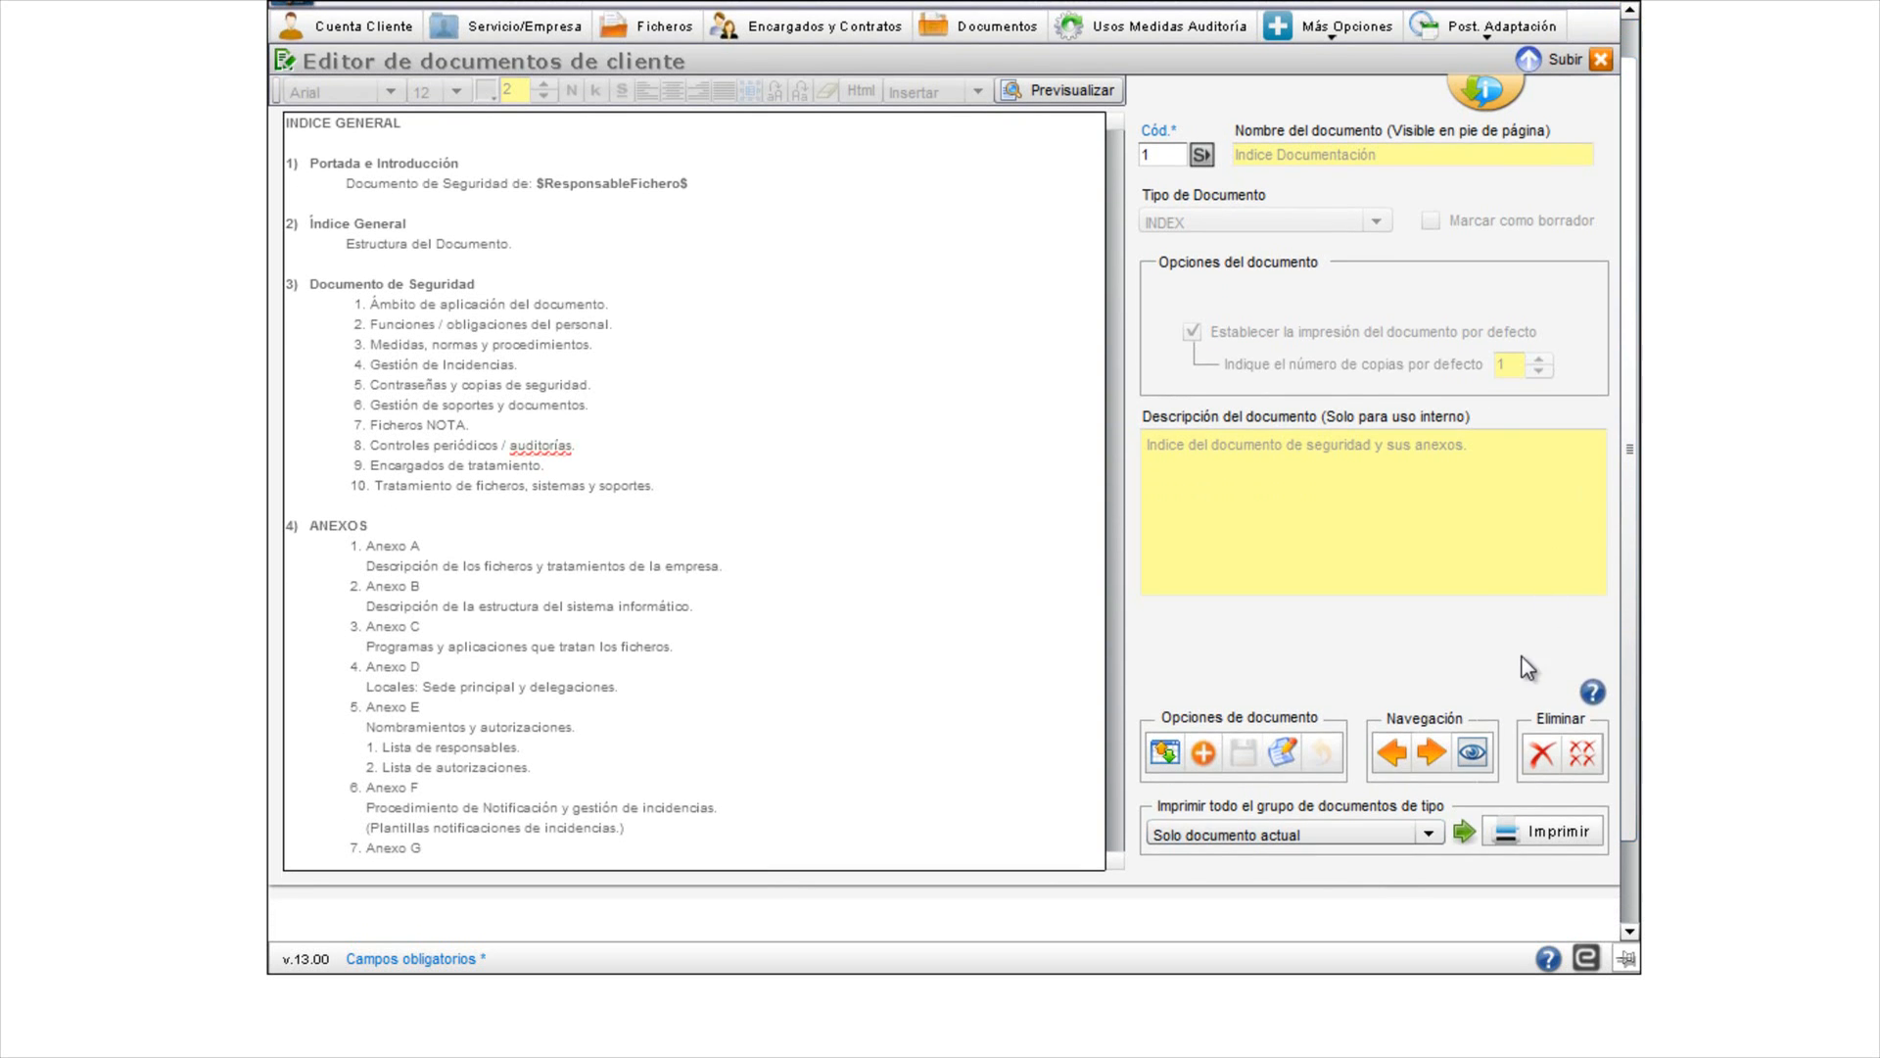
left_click(1479, 754)
left_click_drag(1581, 595, 1567, 797)
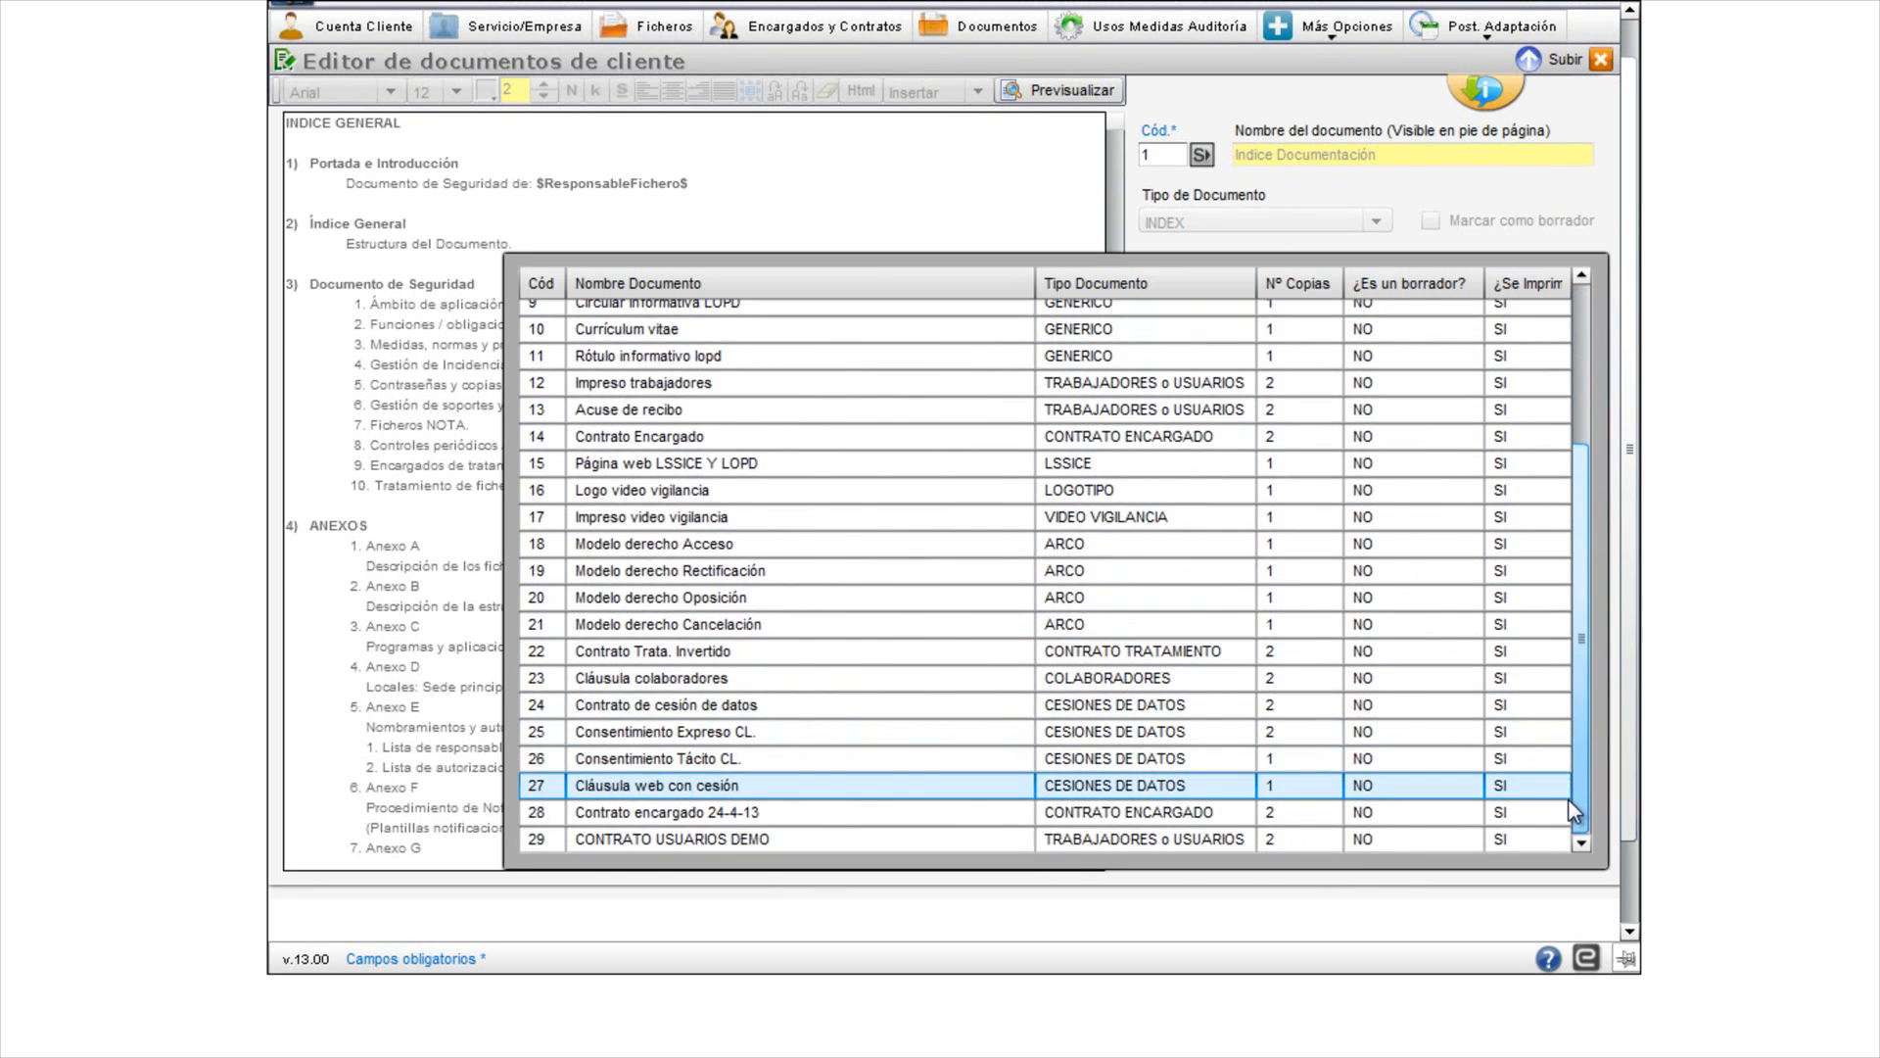
left_click(1101, 809)
left_click(645, 844)
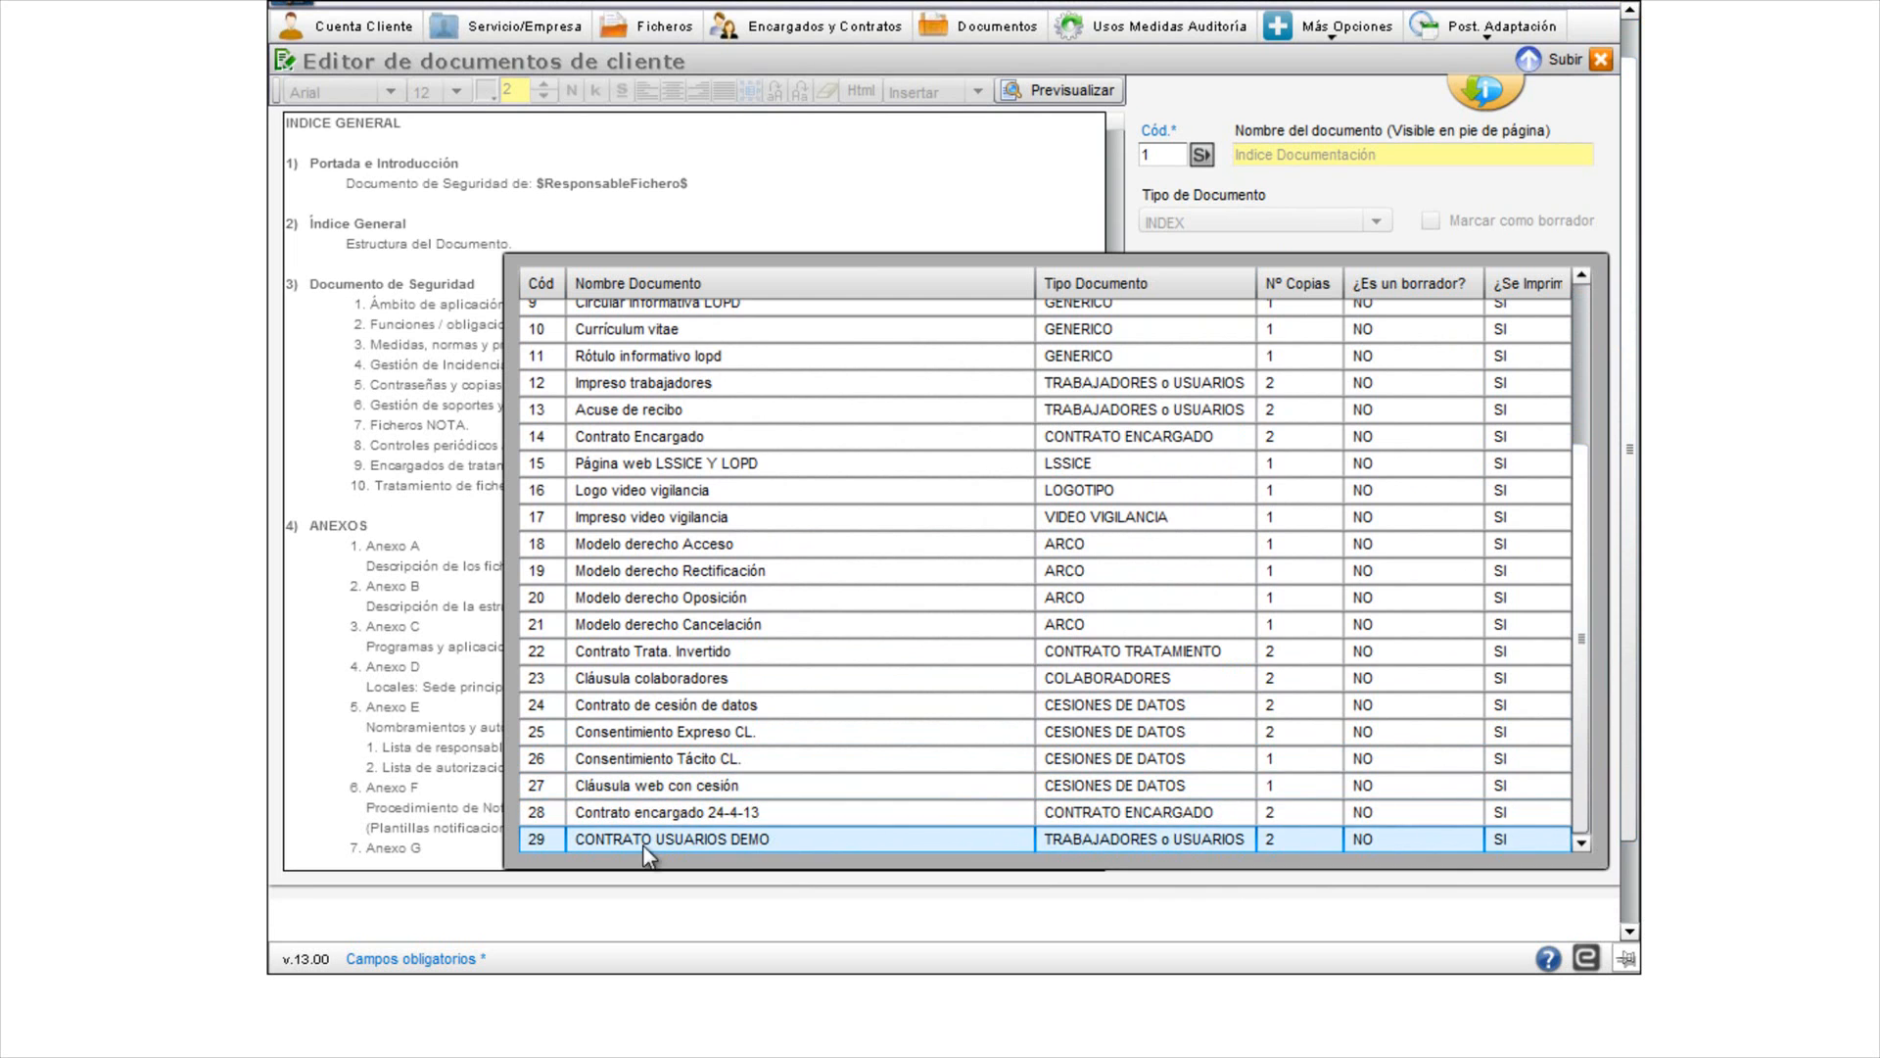
double_click(702, 836)
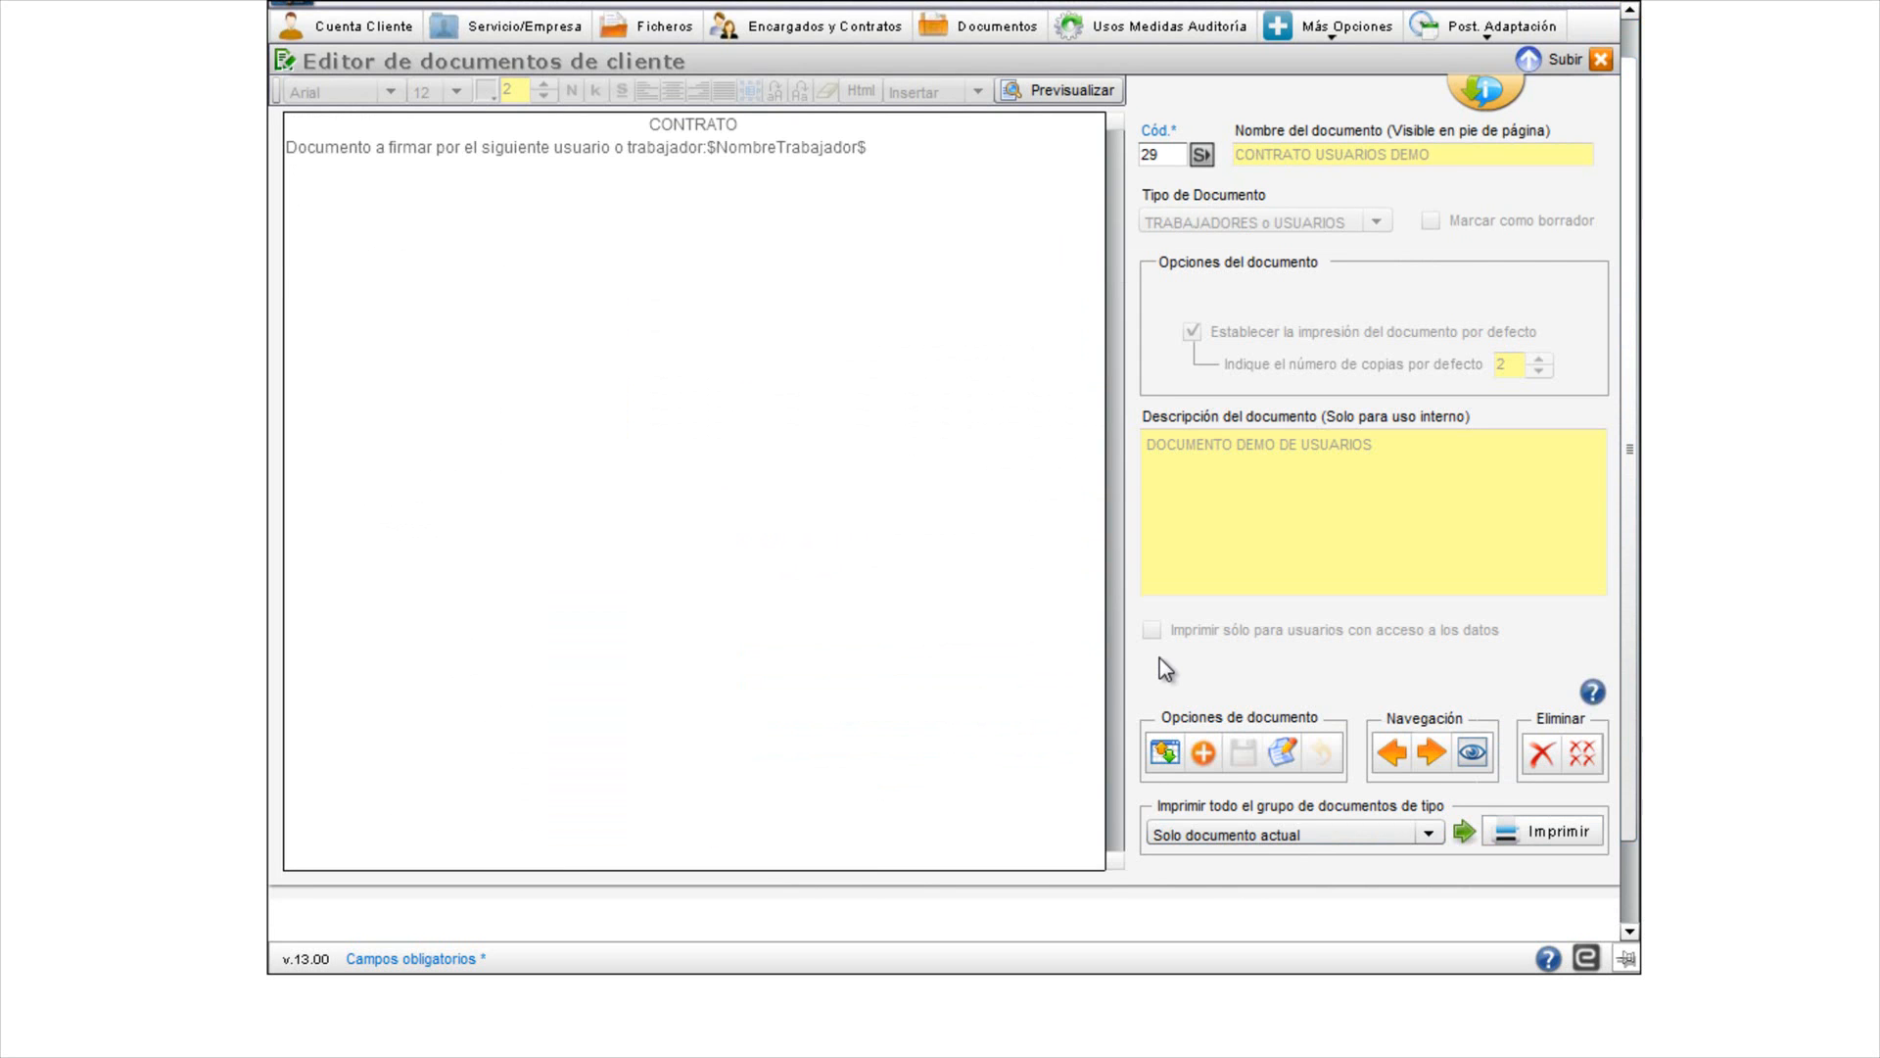
left_click(1282, 752)
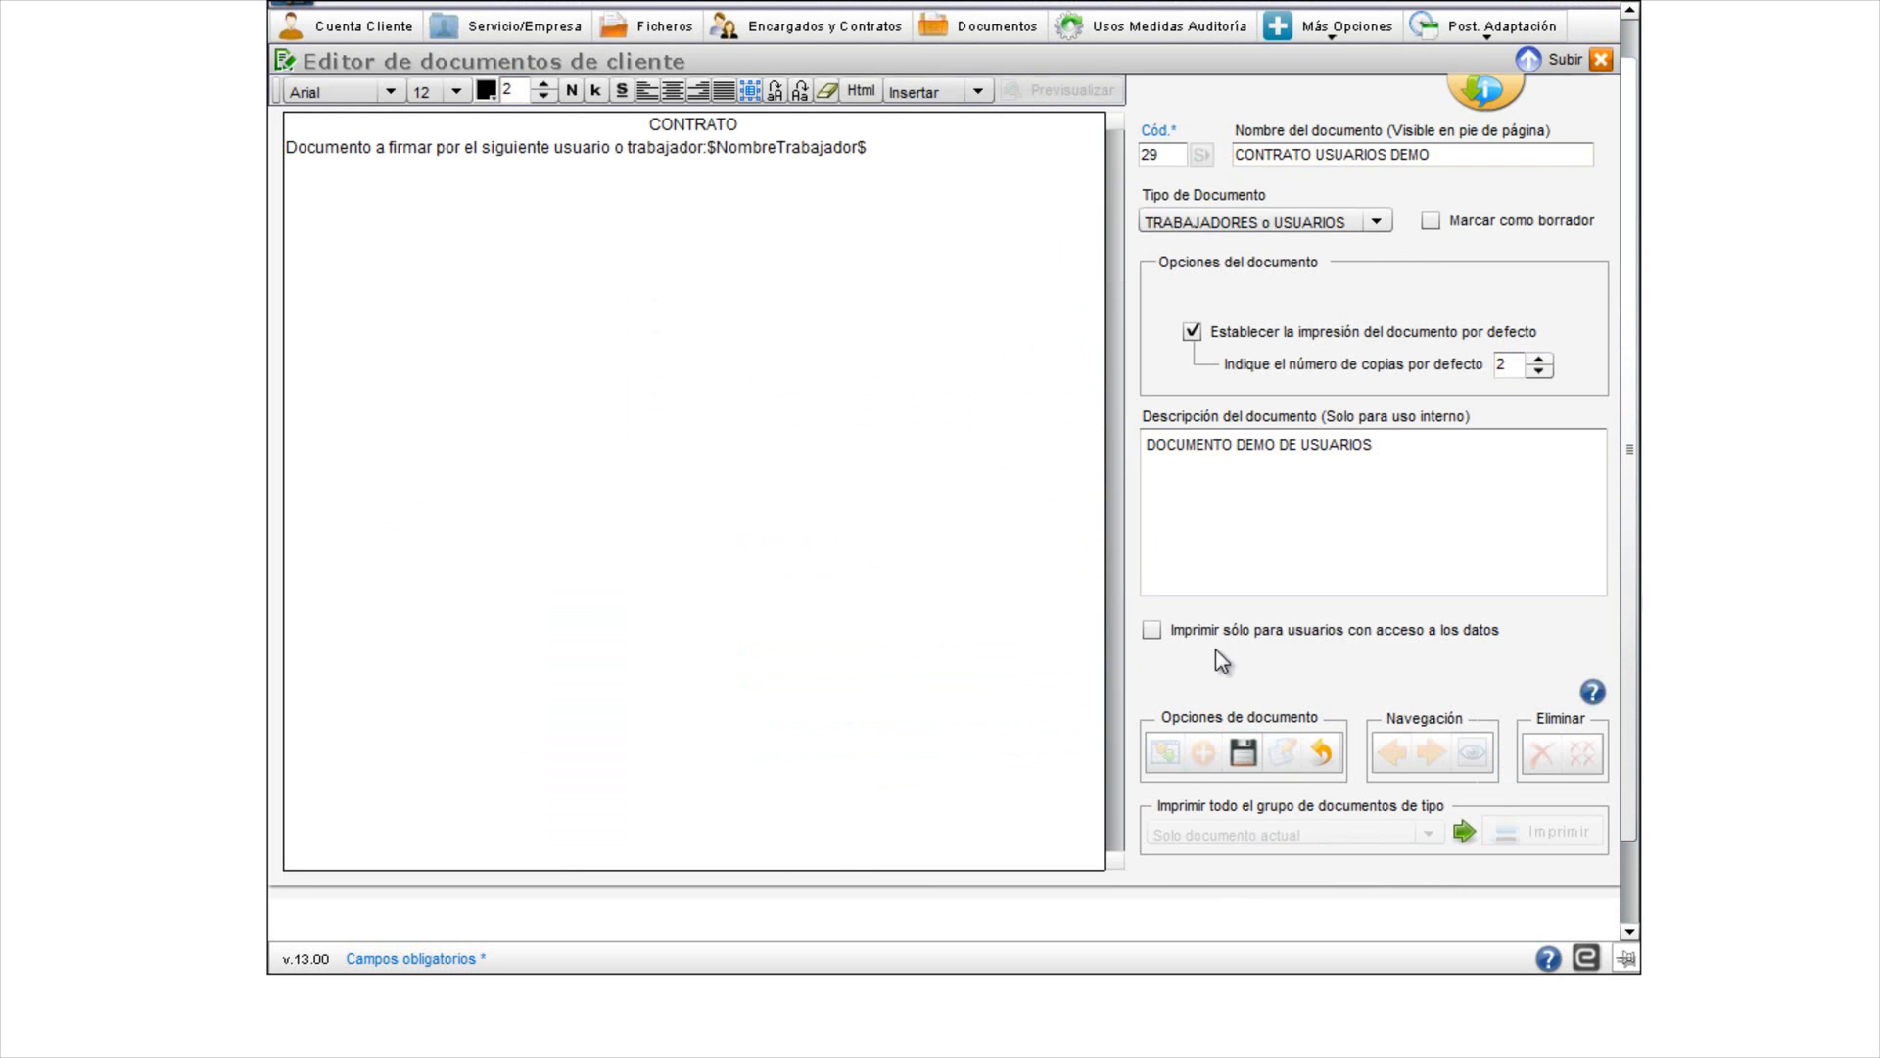
double_click(876, 147)
left_click_drag(643, 155, 285, 147)
left_click(714, 271)
left_click(1324, 755)
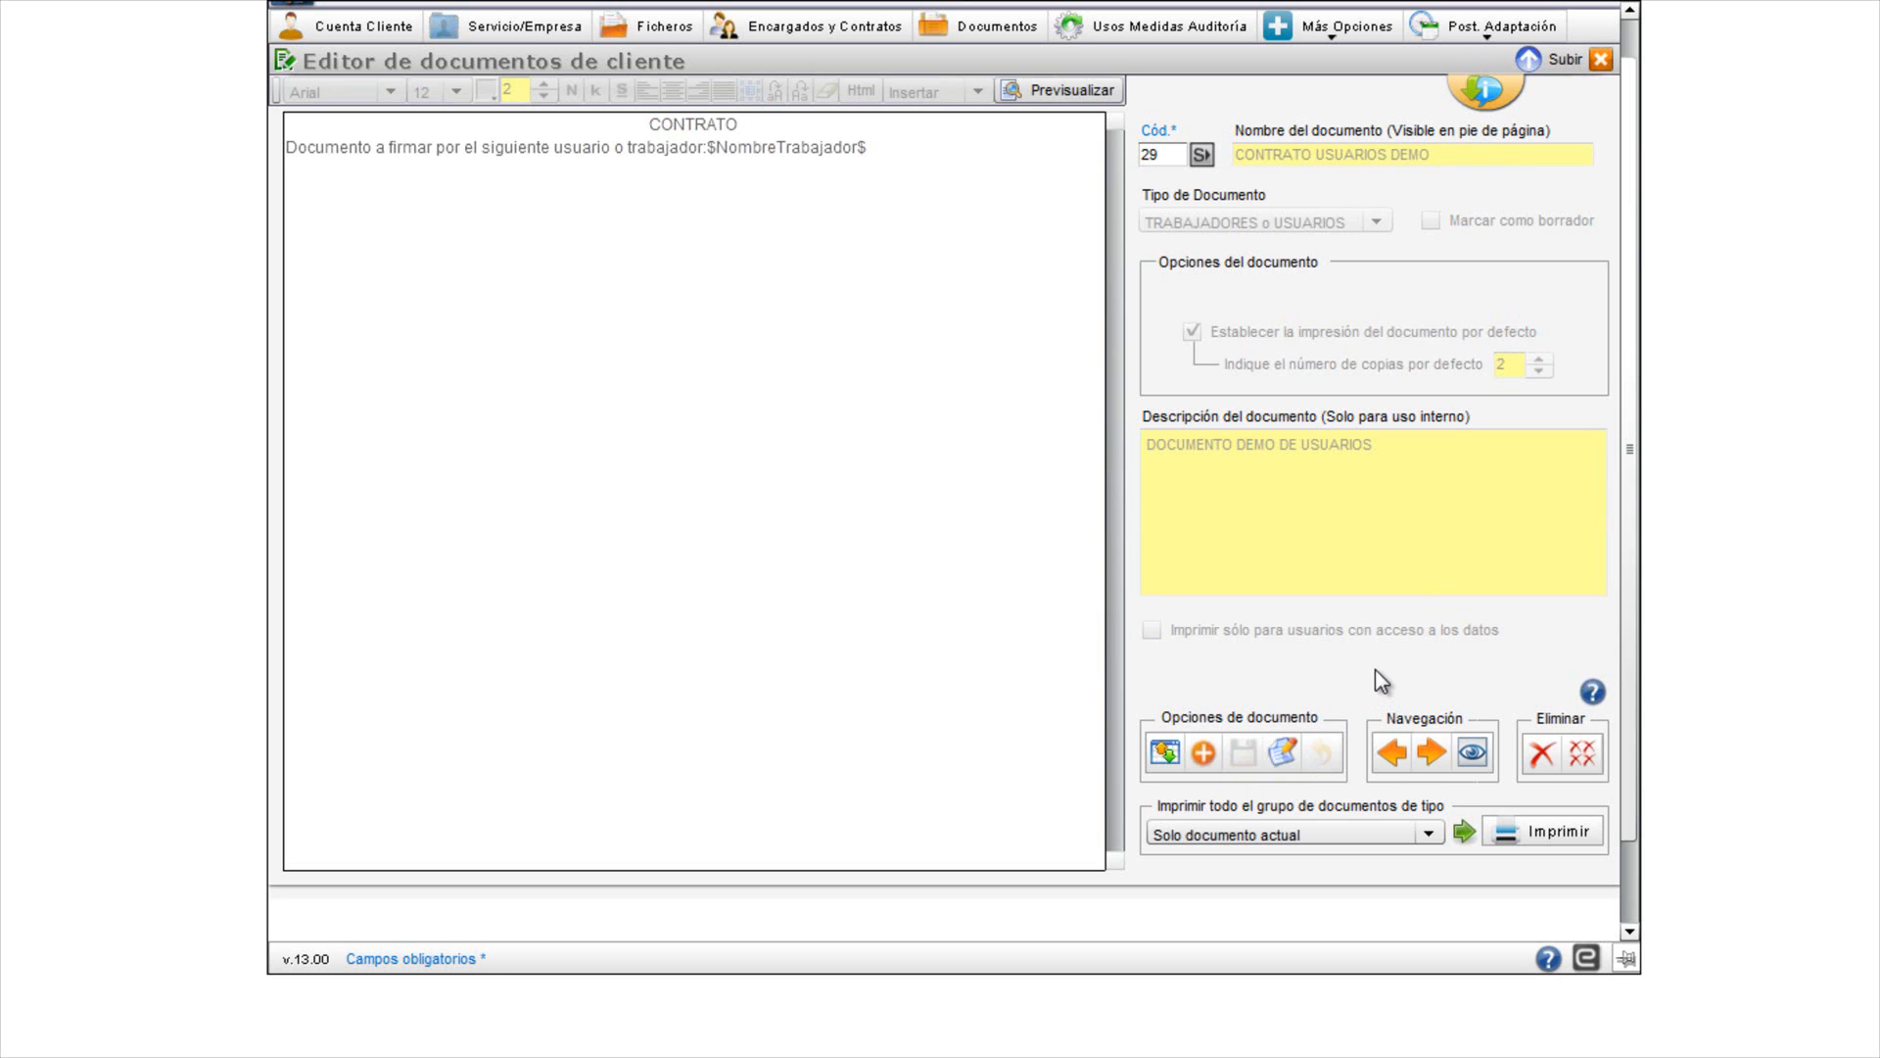
Step: Restore the distributor header above the client's work area and go back to the previous document, Contrato encargado 24-4-13
left_click_drag(1637, 398, 1628, 319)
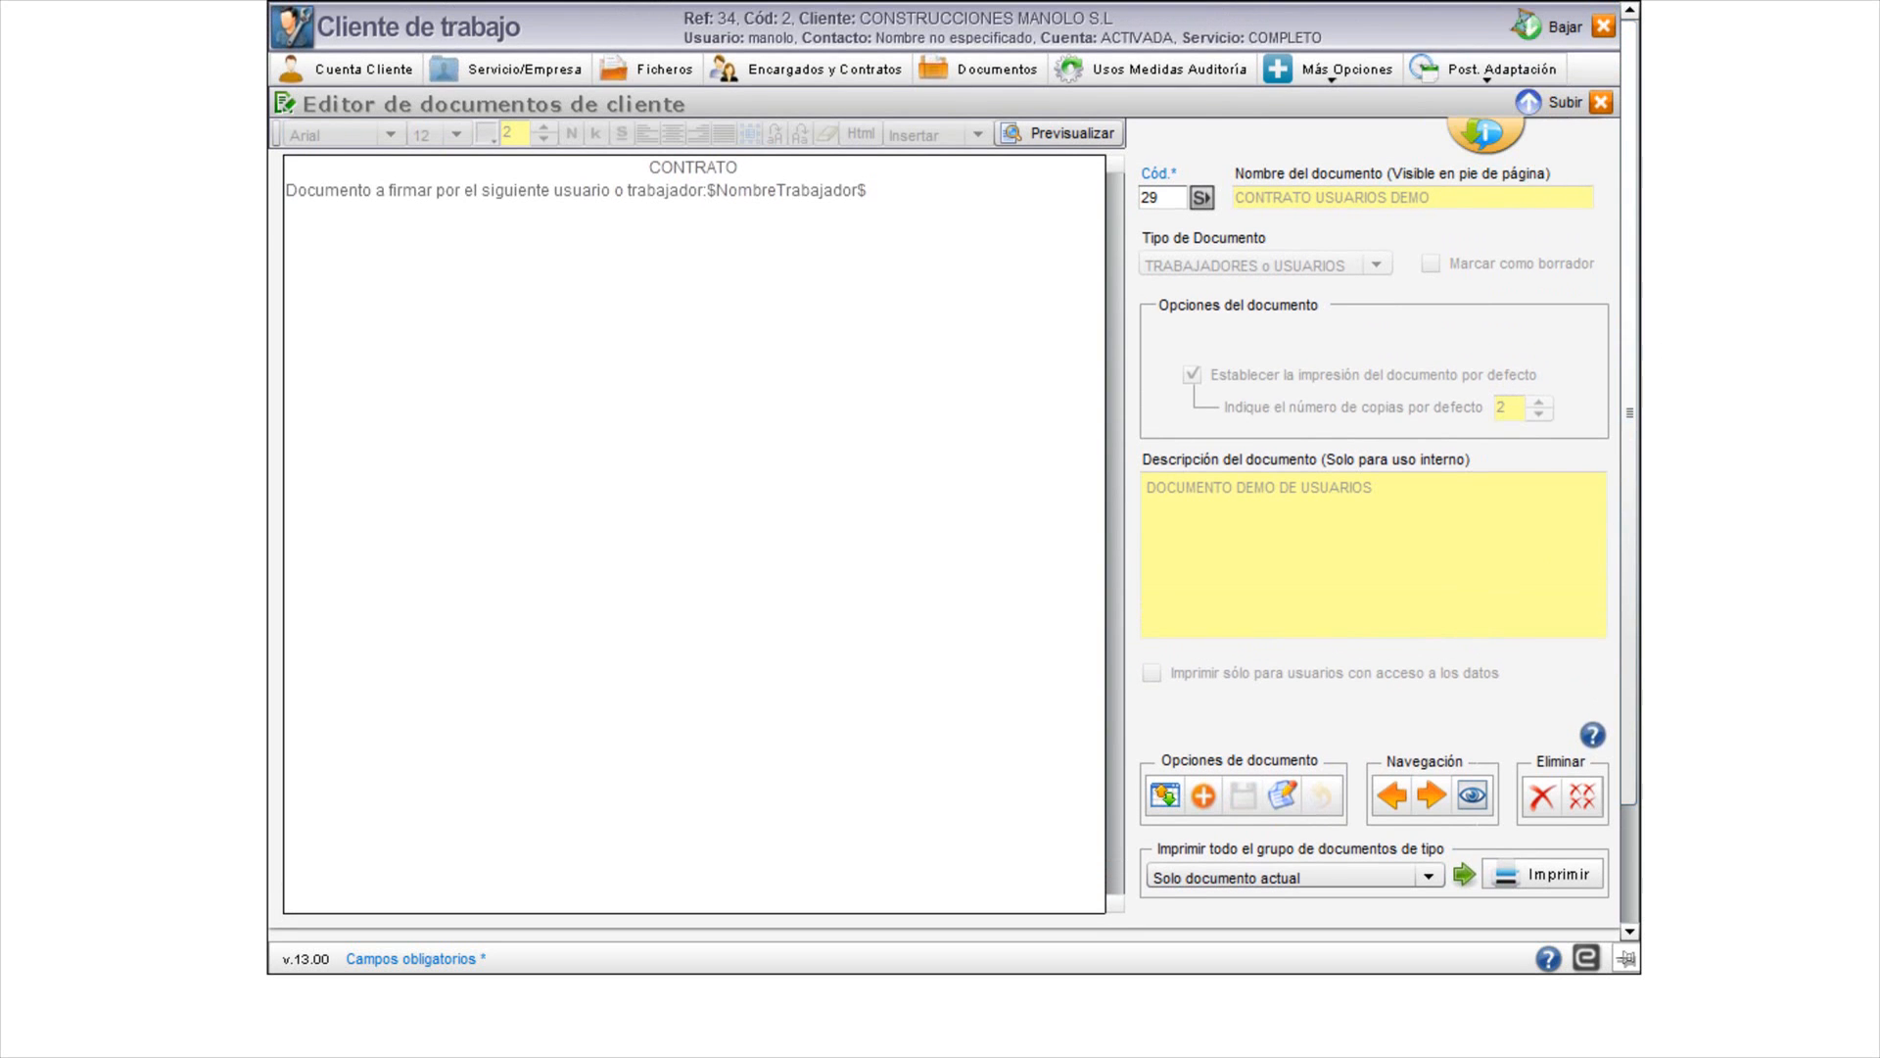
scroll(1525, 34, "up", 2)
left_click(1562, 108)
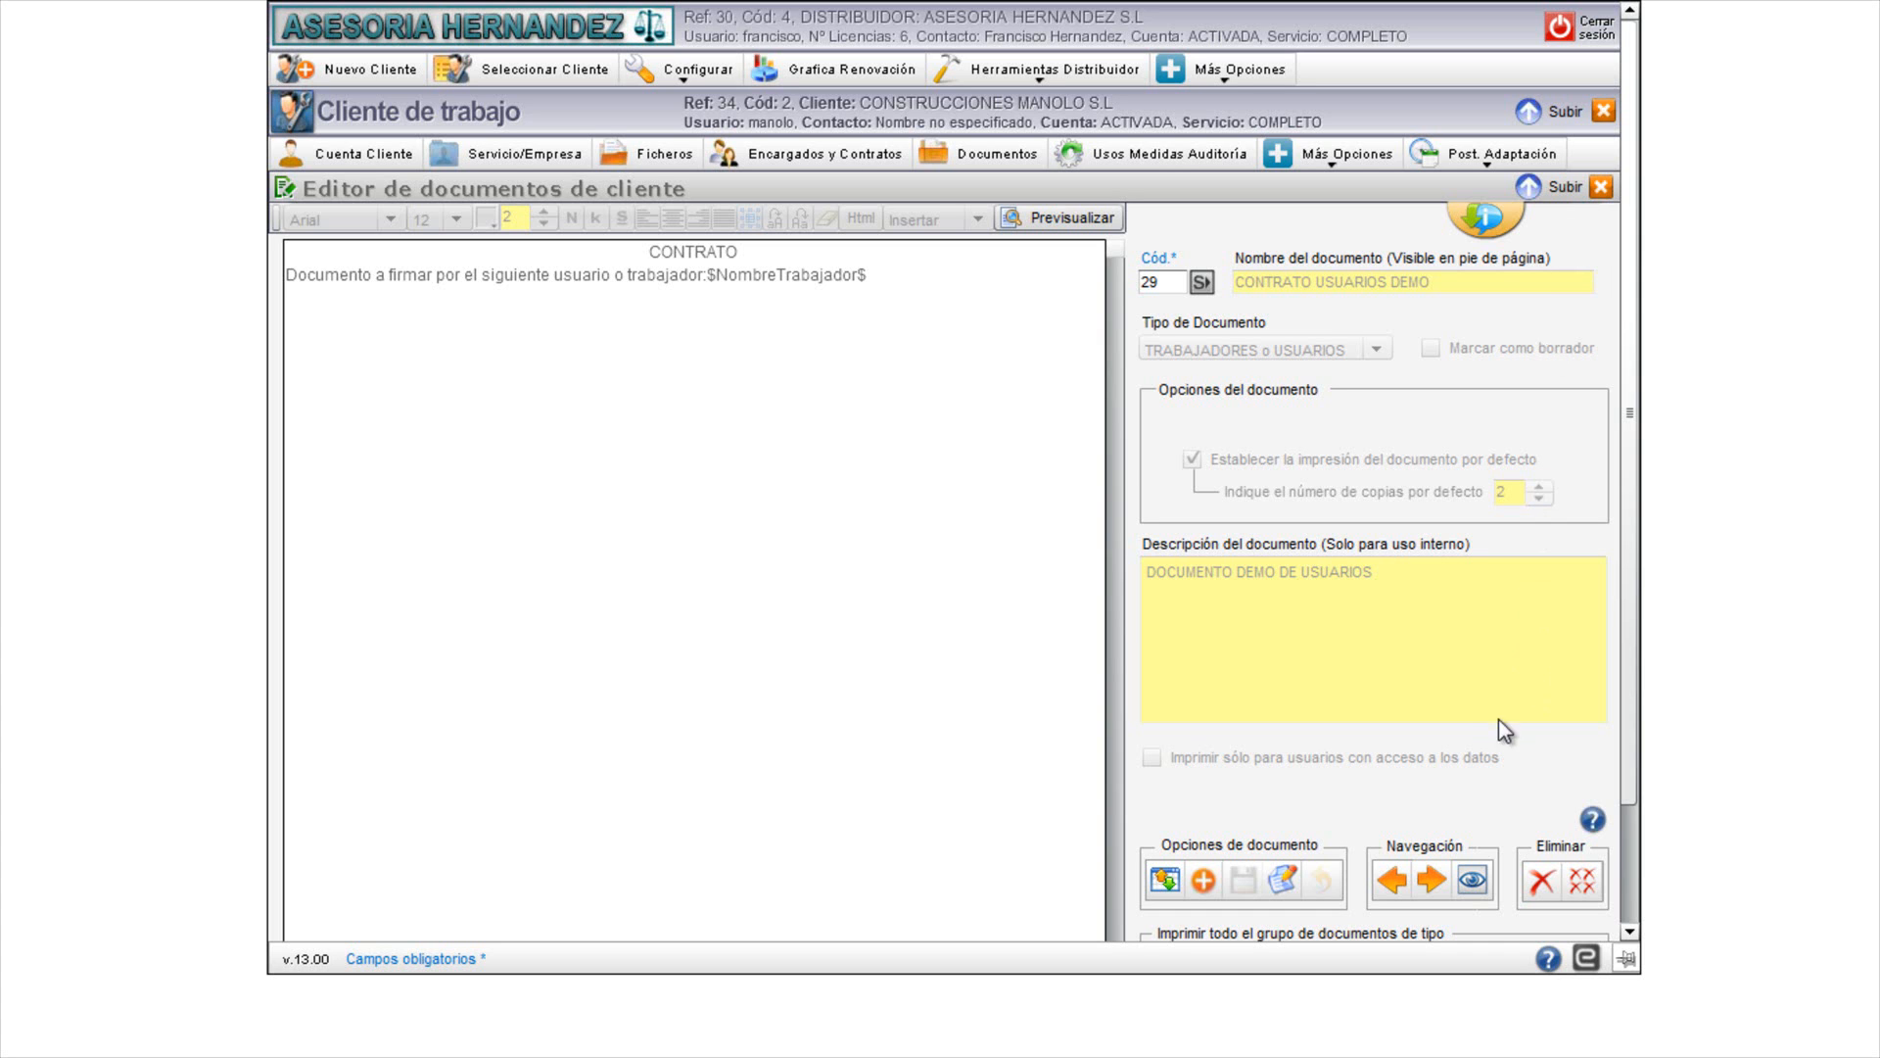
left_click(1391, 882)
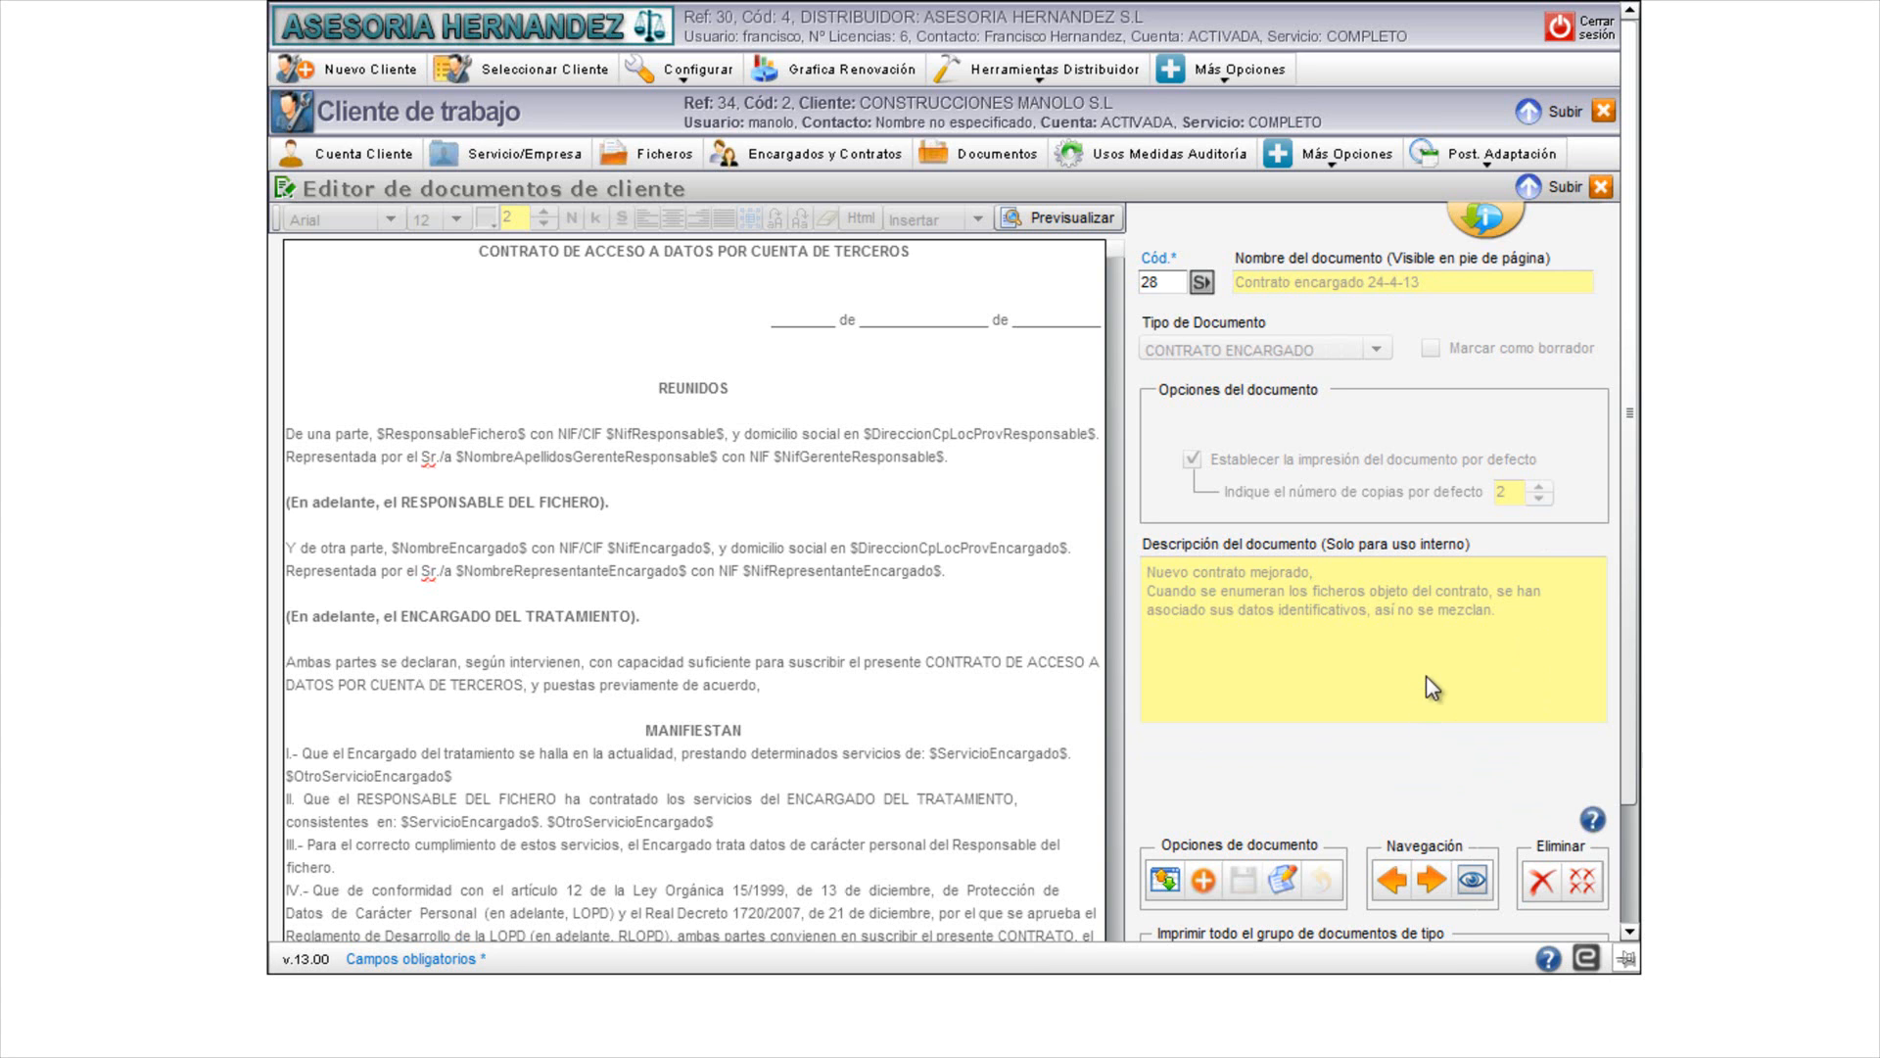